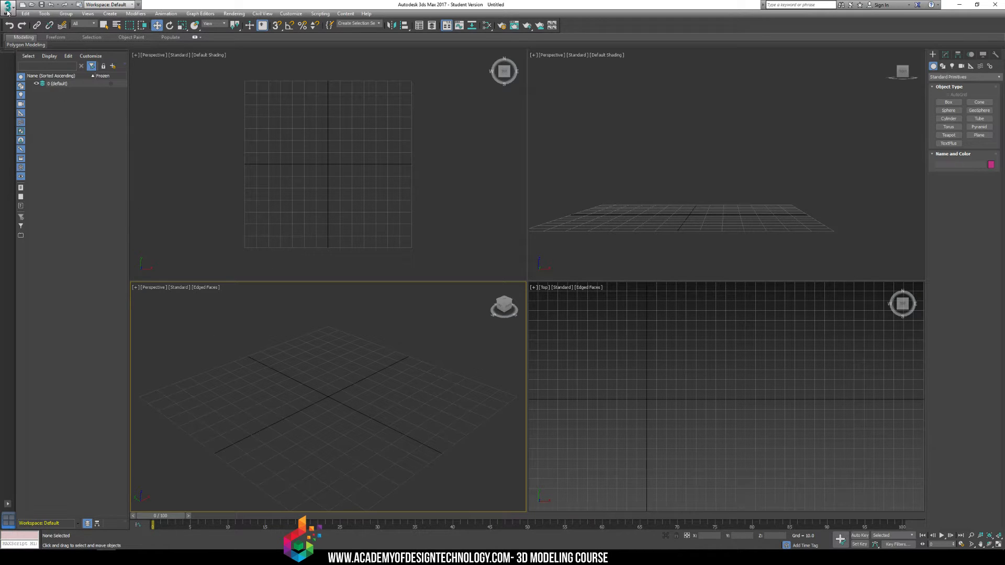
Reset the scene to its defaults, discarding the unsaved changes and confirming the reset.
left_click(7, 11)
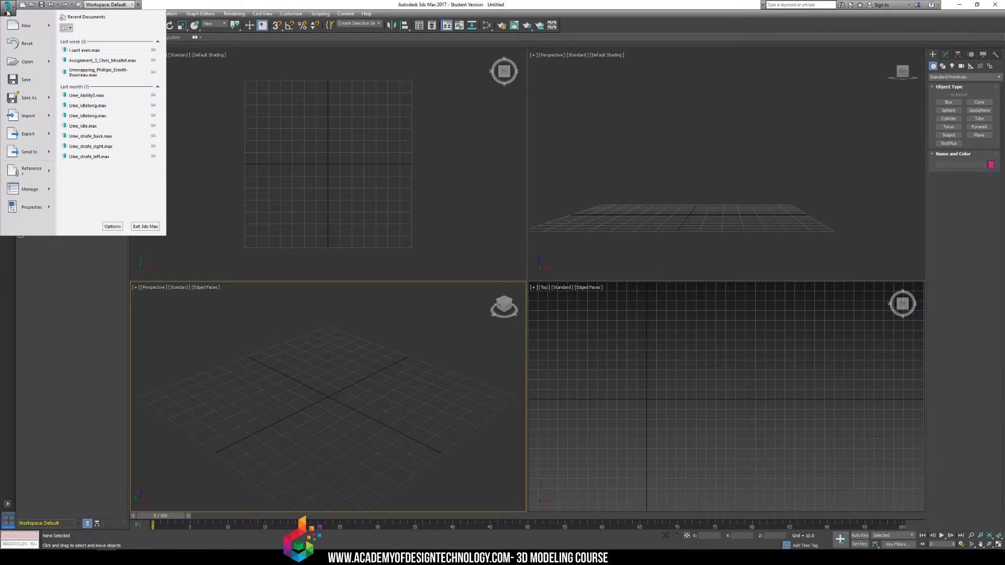
left_click(23, 44)
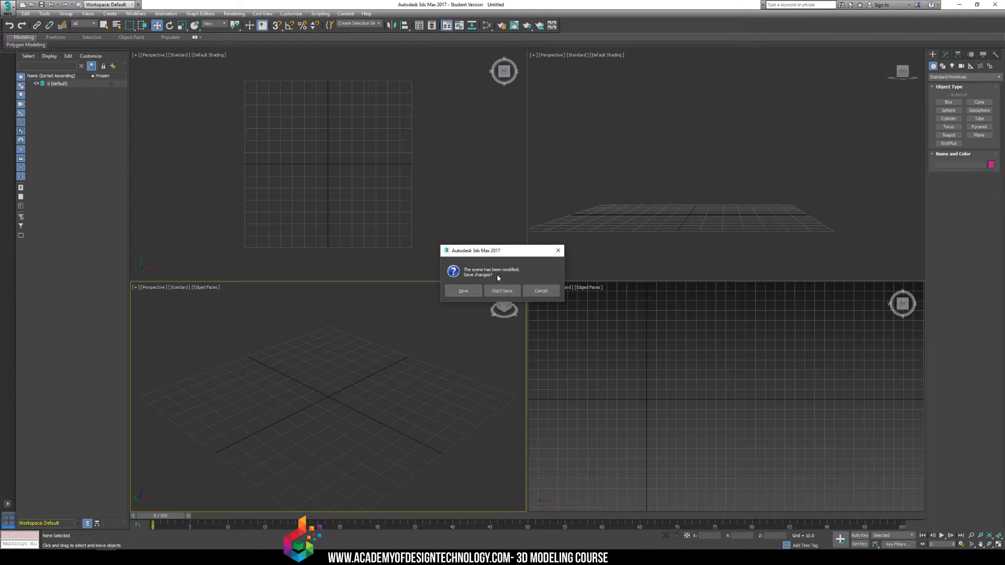
left_click(508, 290)
left_click(502, 291)
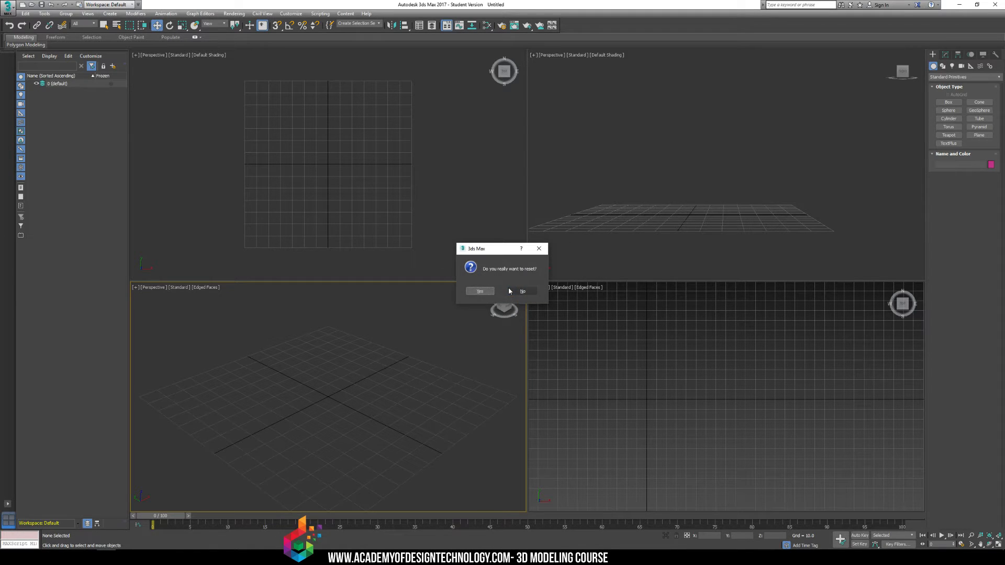
left_click(480, 295)
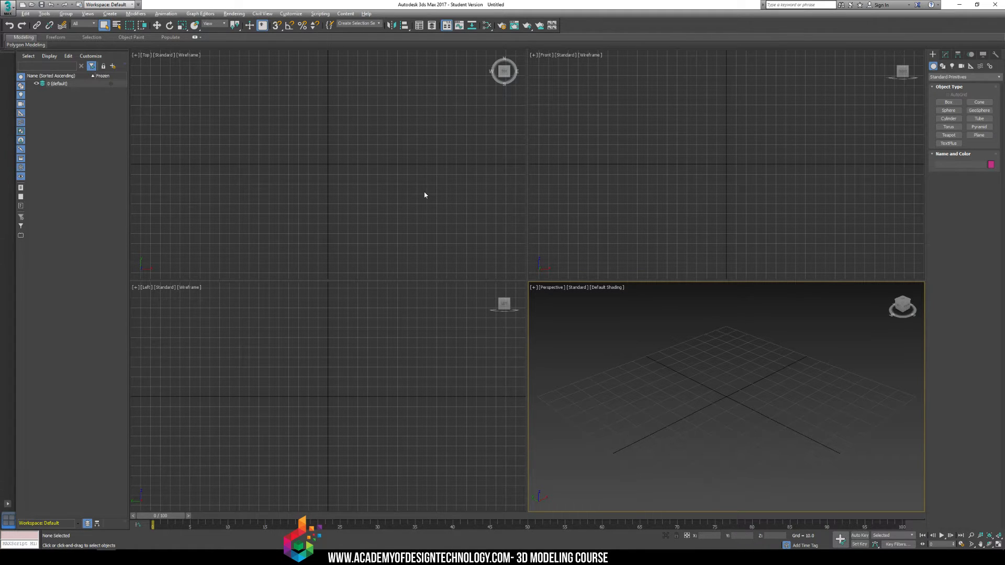
Maximize and restore the Top, Front, Perspective and Left viewports in turn, finishing with Perspective in the four-view layout.
key("alt+w")
key("alt+w")
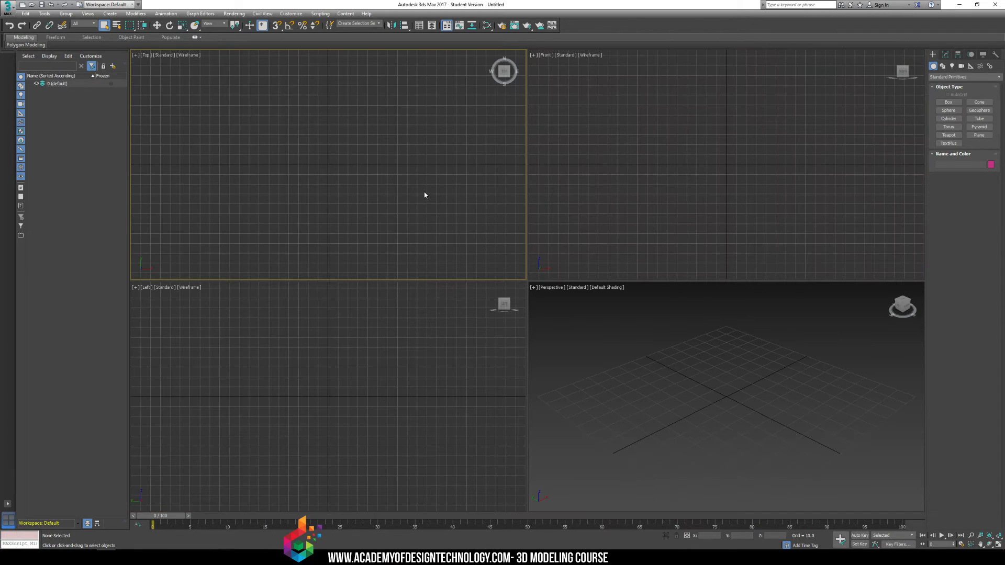
left_click(726, 195)
key("alt+w")
key("alt+w")
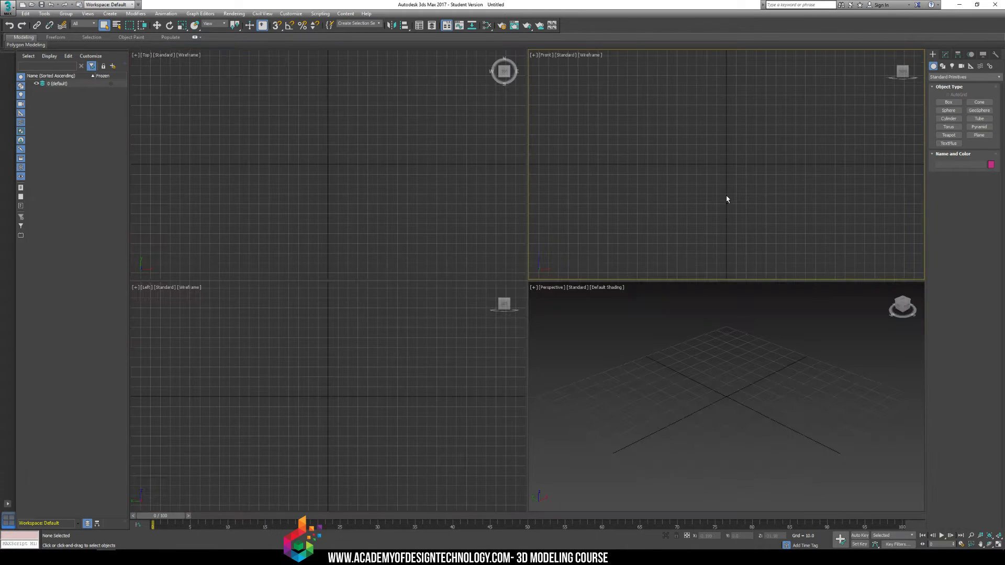
left_click(700, 378)
key("alt+w")
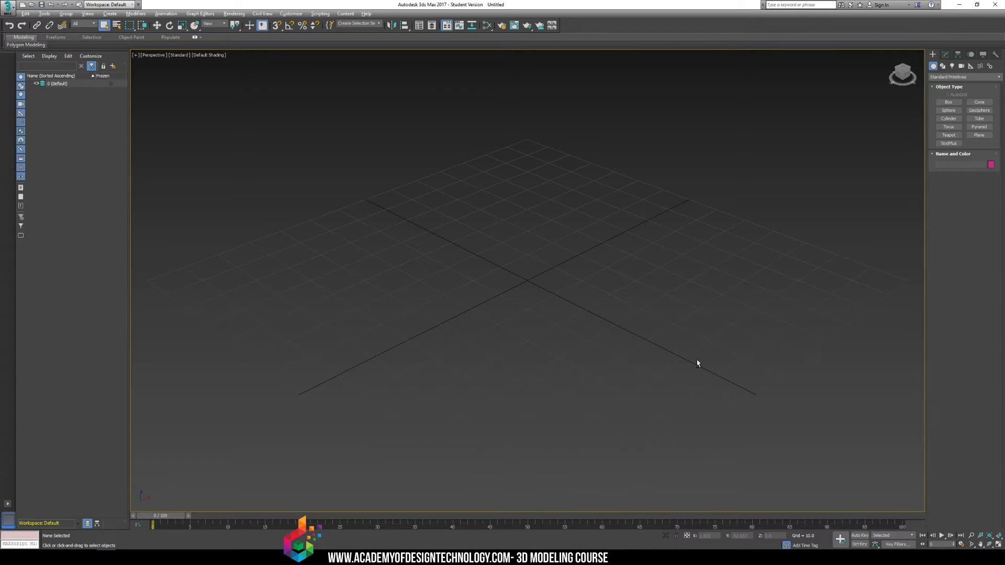
key("alt+w")
left_click(465, 337)
key("alt+w")
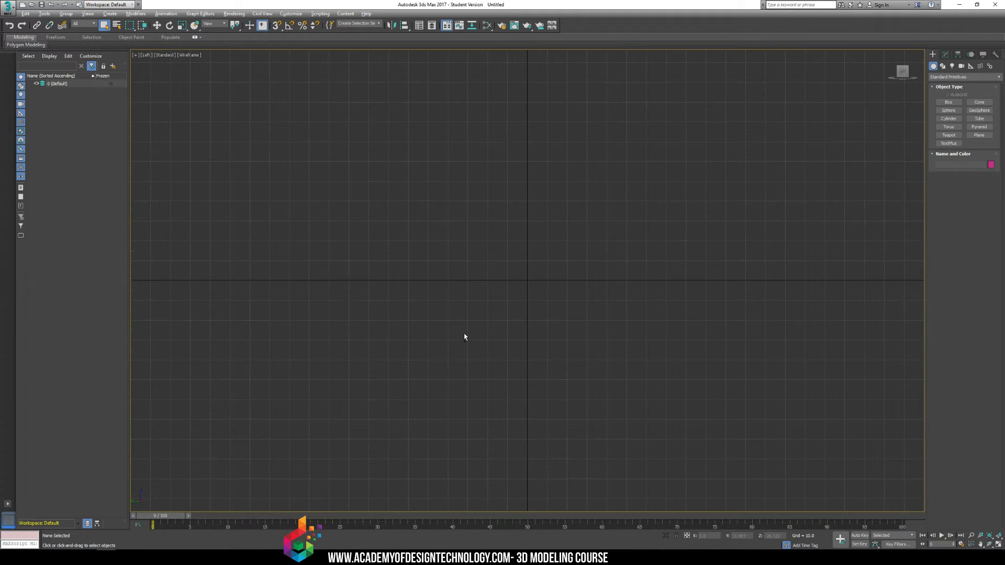
key("alt+w")
left_click(661, 344)
key("alt+w")
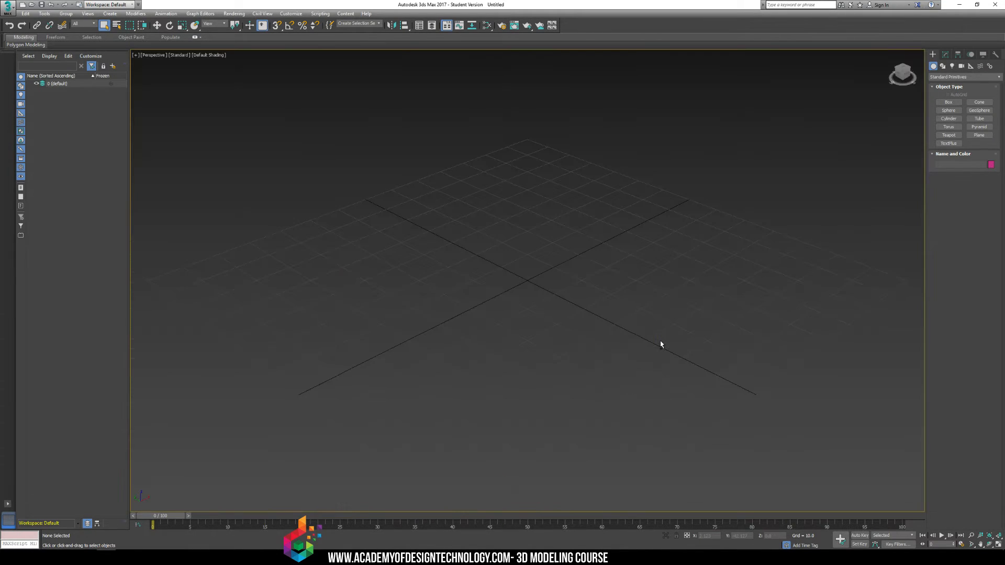
key("alt+w")
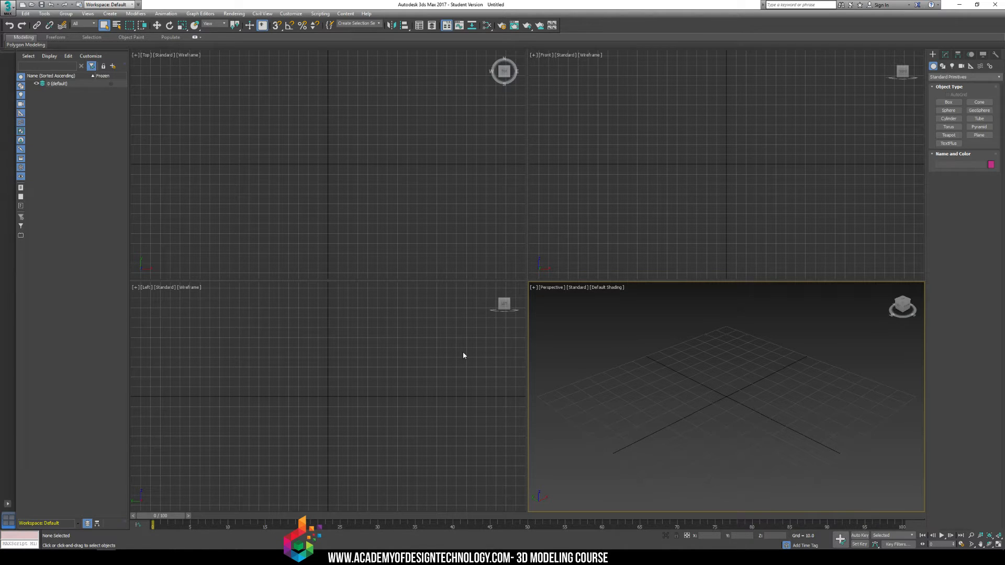
Make the Left, Top, Front and Perspective viewports active one after another, ending on Perspective.
left_click(413, 374)
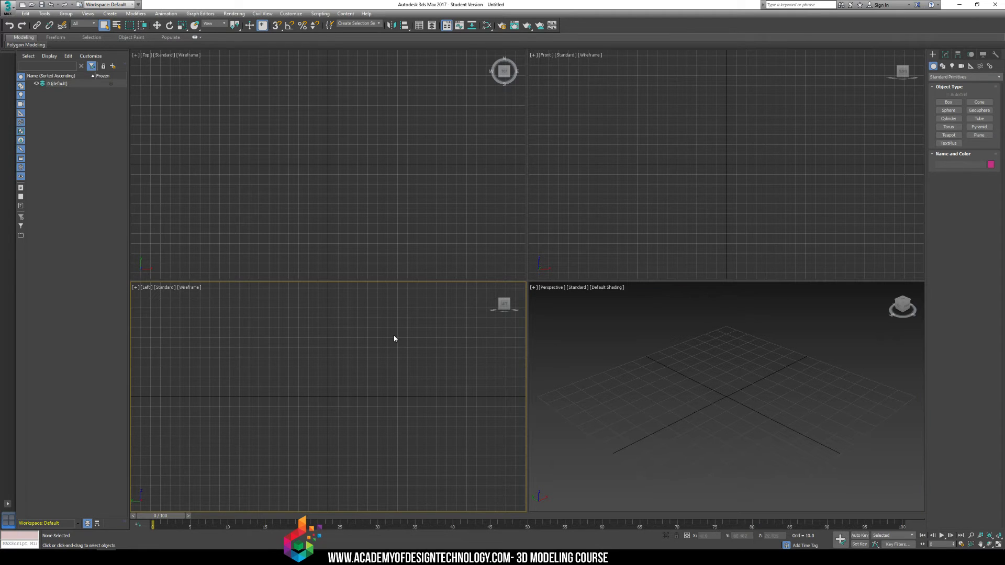
left_click(385, 262)
left_click(618, 230)
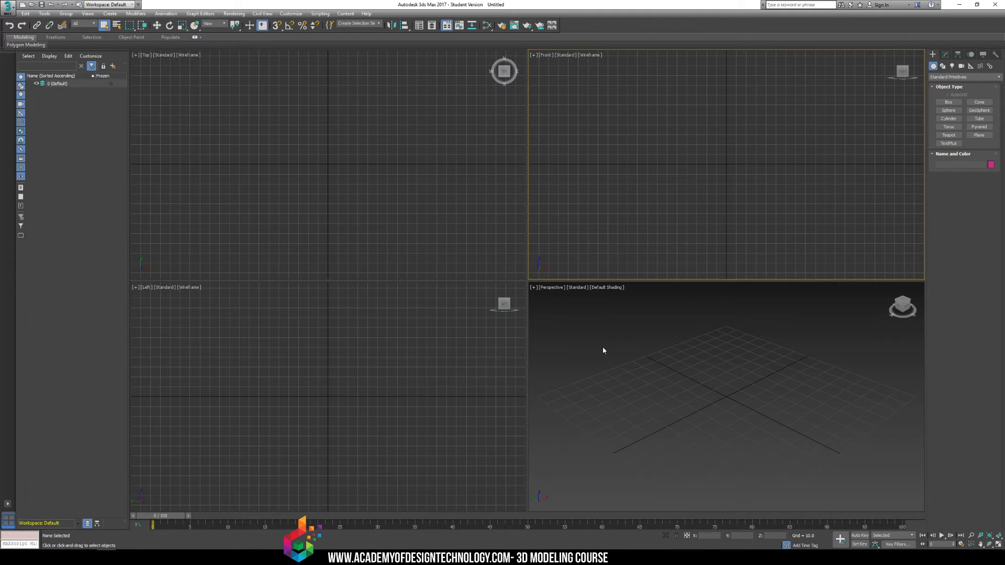
left_click(603, 349)
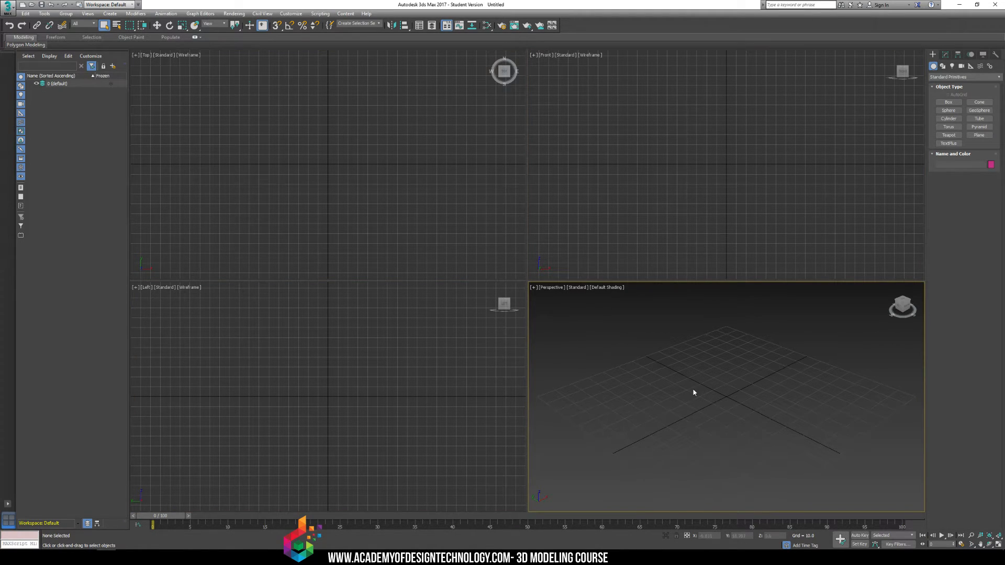
Practise panning and zooming in the Perspective viewport and the orthographic viewports.
middle_click_drag(692, 392, 729, 382)
scroll(726, 151, "up", 3)
scroll(727, 150, "down", 3)
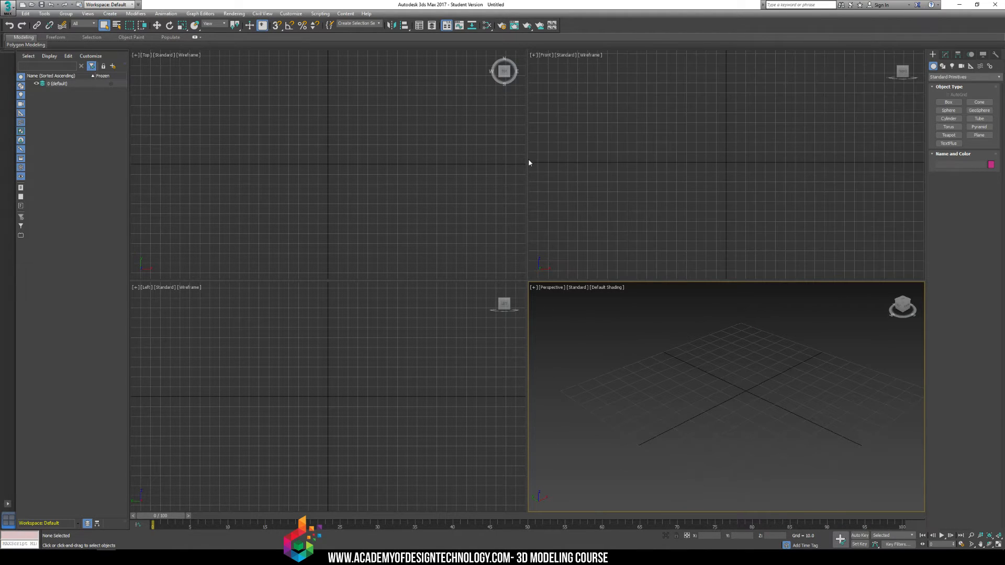
scroll(384, 148, "up", 4)
scroll(374, 157, "down", 6)
scroll(352, 374, "up", 2)
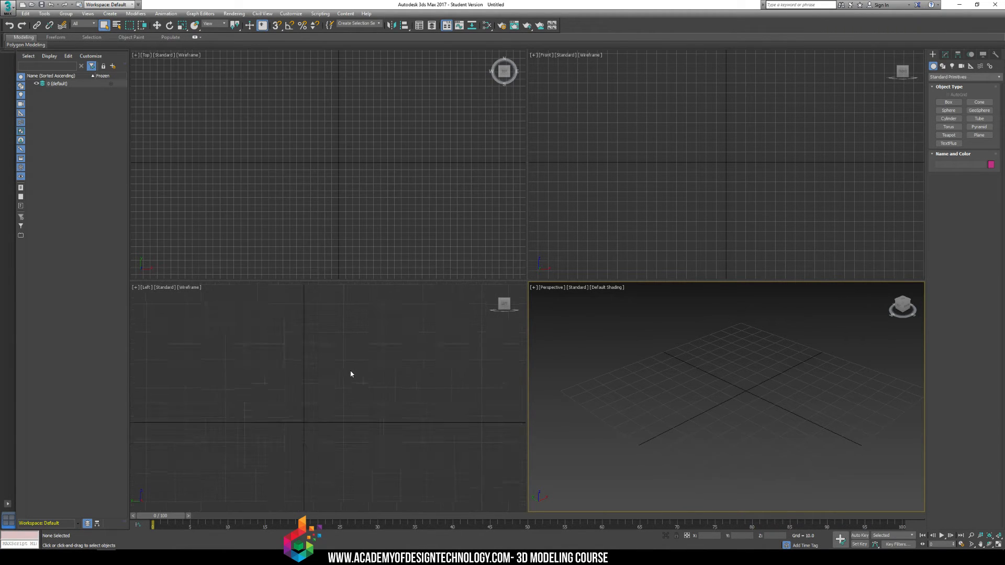
scroll(348, 375, "down", 3)
middle_click_drag(775, 358, 786, 360)
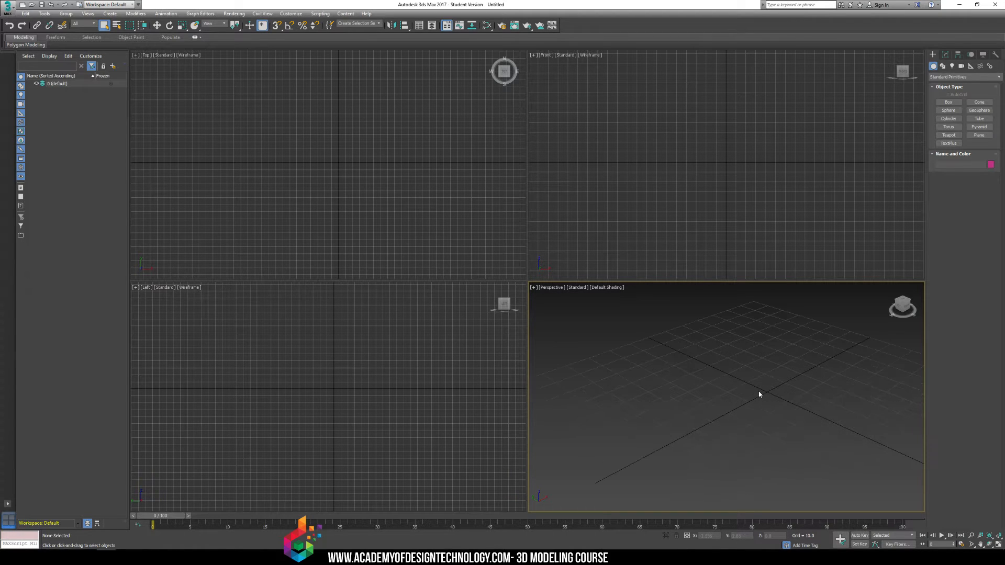
scroll(755, 393, "down", 4)
scroll(759, 386, "up", 5)
middle_click_drag(751, 393, 836, 347)
middle_click_drag(730, 356, 604, 308)
Switch wireframe and edged-faces display on and off in the Perspective viewport, and orbit around the grid.
key("F3")
key("F3")
key("F4")
key("F4")
middle_click_drag(780, 322, 754, 327, "alt")
Create a large box in the Perspective viewport, about 71 long, 76 wide and 62 high, near the grid's centre.
left_click(948, 102)
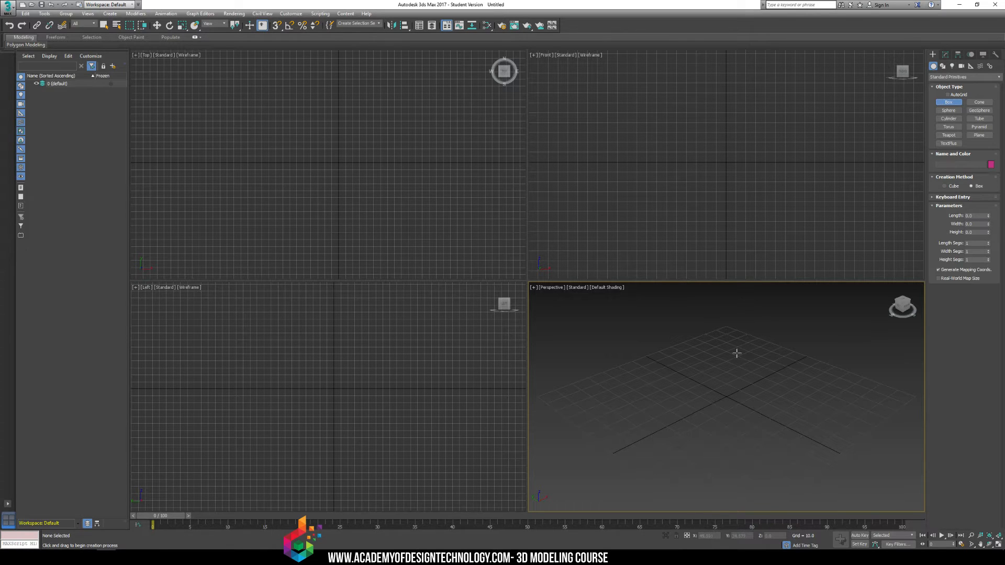
left_click_drag(740, 352, 734, 451)
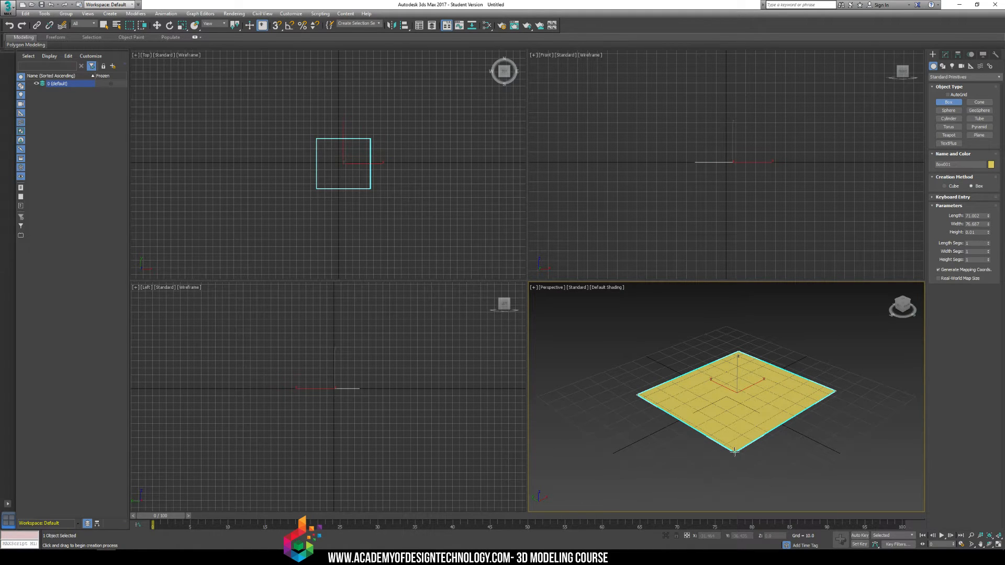
left_click_drag(734, 451, 734, 451)
left_click_drag(734, 452, 735, 450)
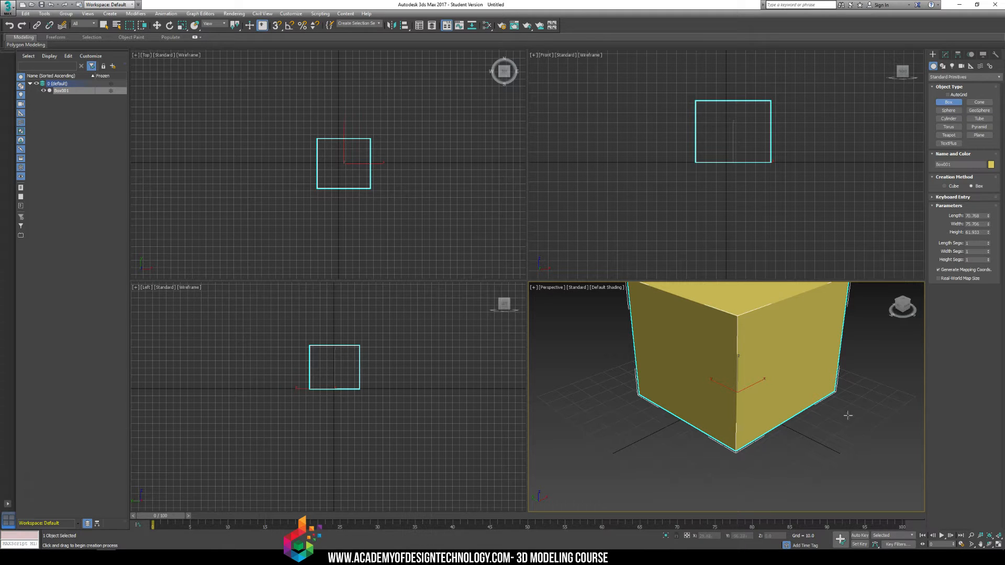
Create four smaller boxes of varying sizes on the grid around the front of the large box, and leave box creation.
left_click_drag(848, 400, 861, 448)
left_click(863, 393)
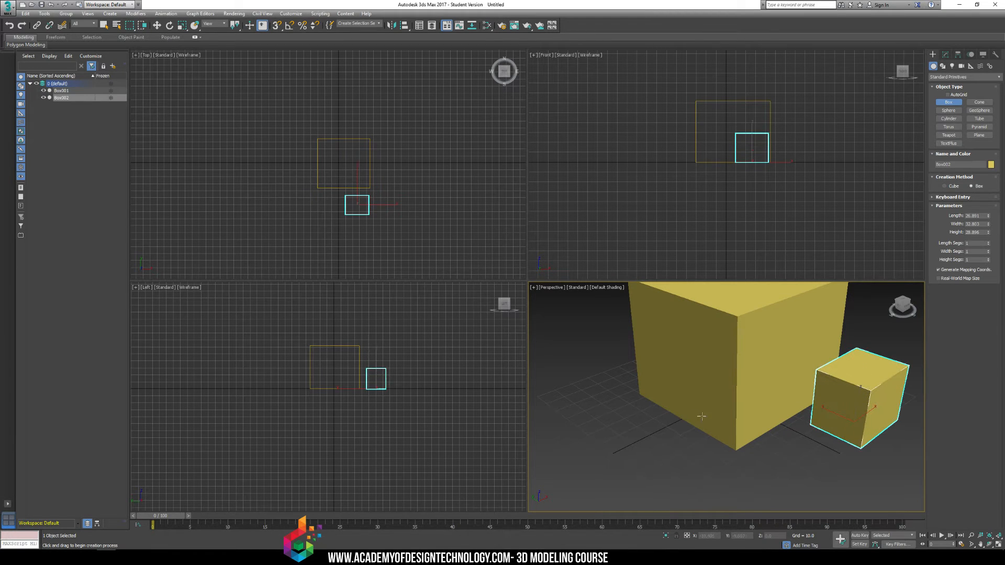
left_click_drag(629, 398, 713, 494)
left_click(724, 437)
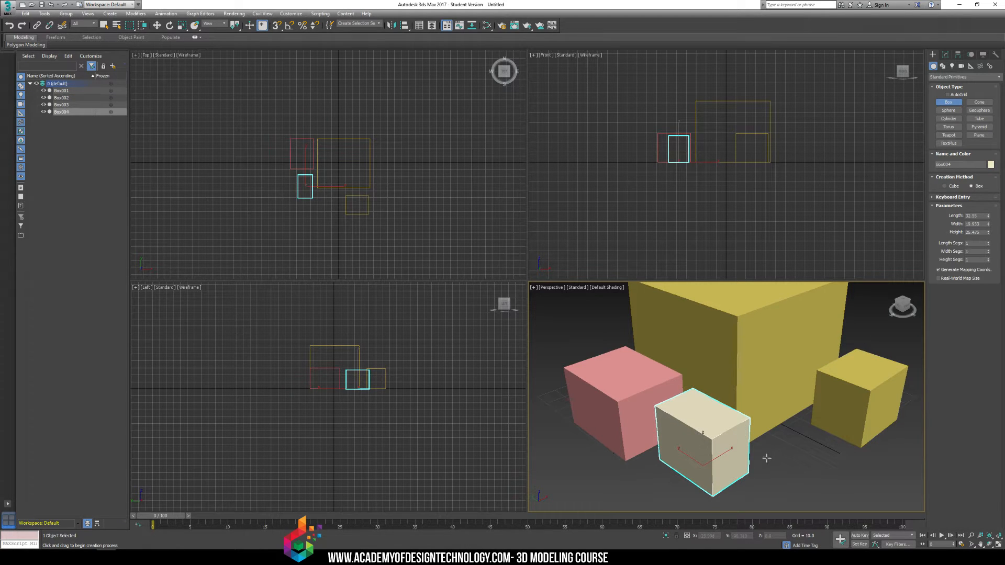
left_click_drag(762, 456, 819, 465)
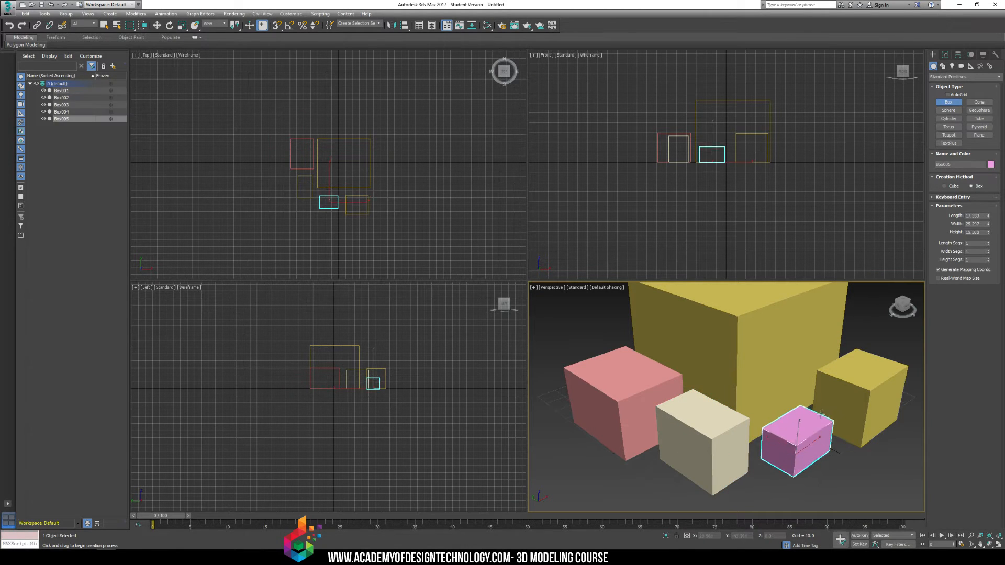
left_click(800, 407)
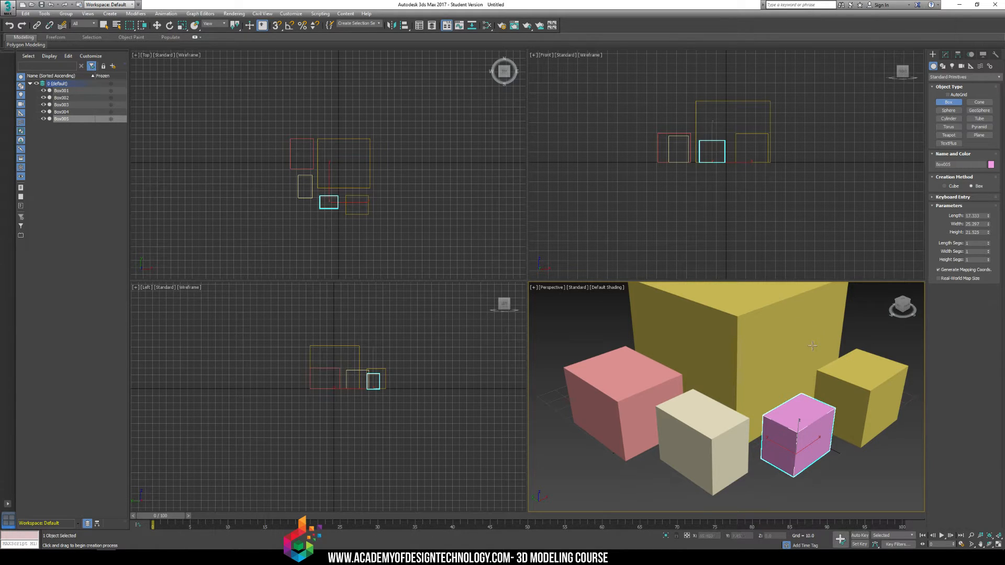
right_click(863, 334)
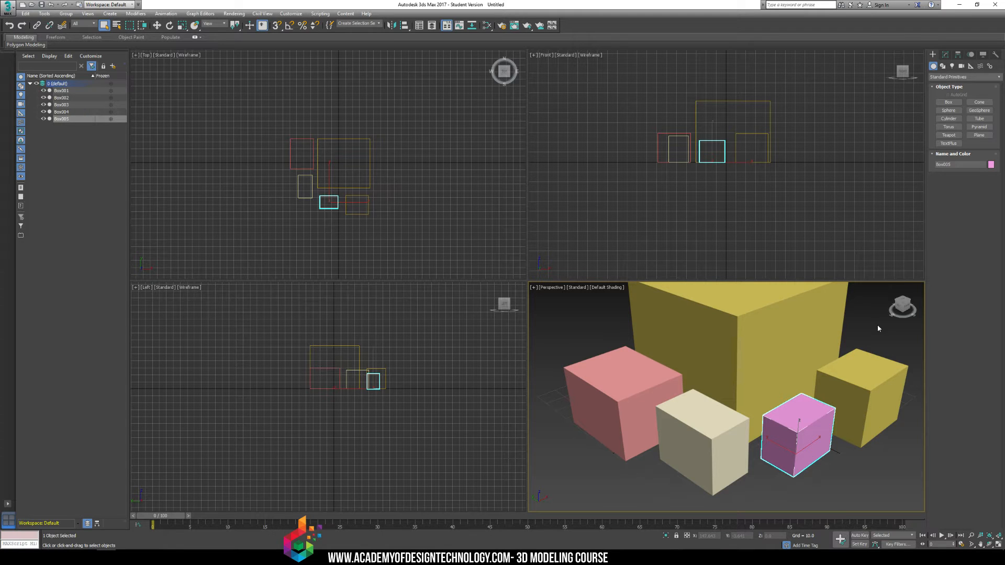
Create three cylinders in a row beside the boxes, with radii of about 20, 11 and 11, and leave cylinder creation.
left_click(948, 119)
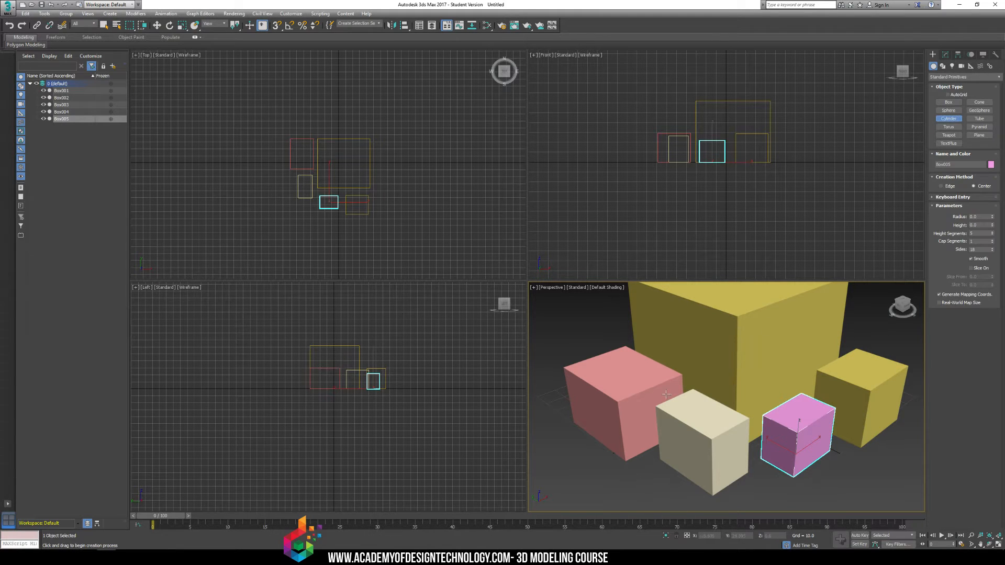
middle_click_drag(666, 394, 696, 378)
left_click_drag(556, 360, 570, 368)
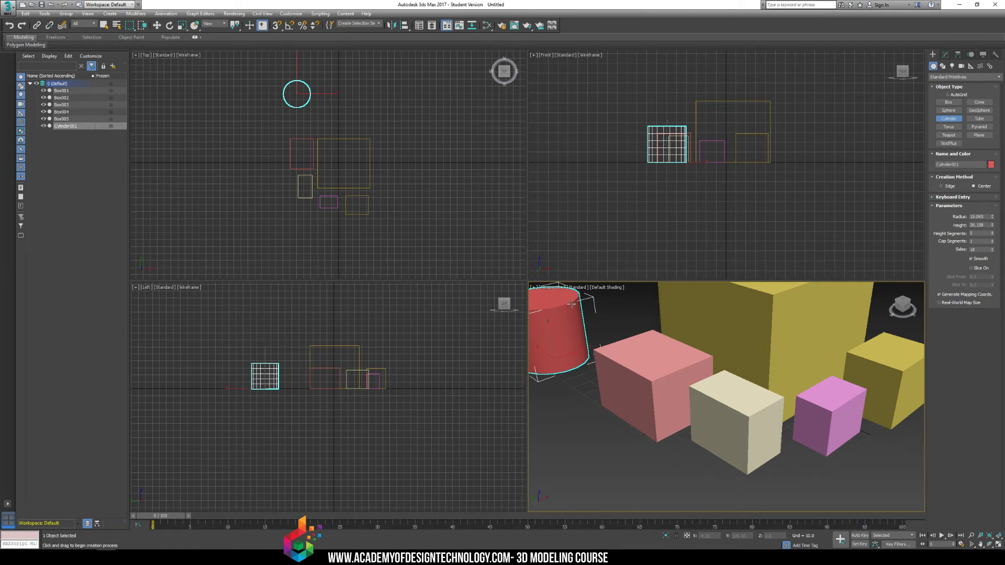
left_click(571, 303)
left_click_drag(570, 391, 593, 394)
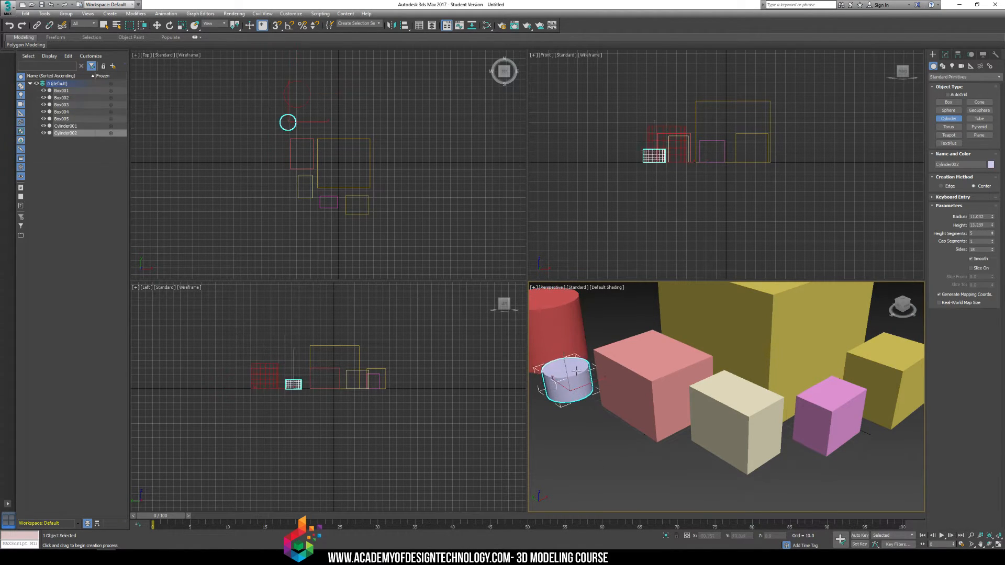
left_click(577, 357)
left_click_drag(572, 434, 597, 436)
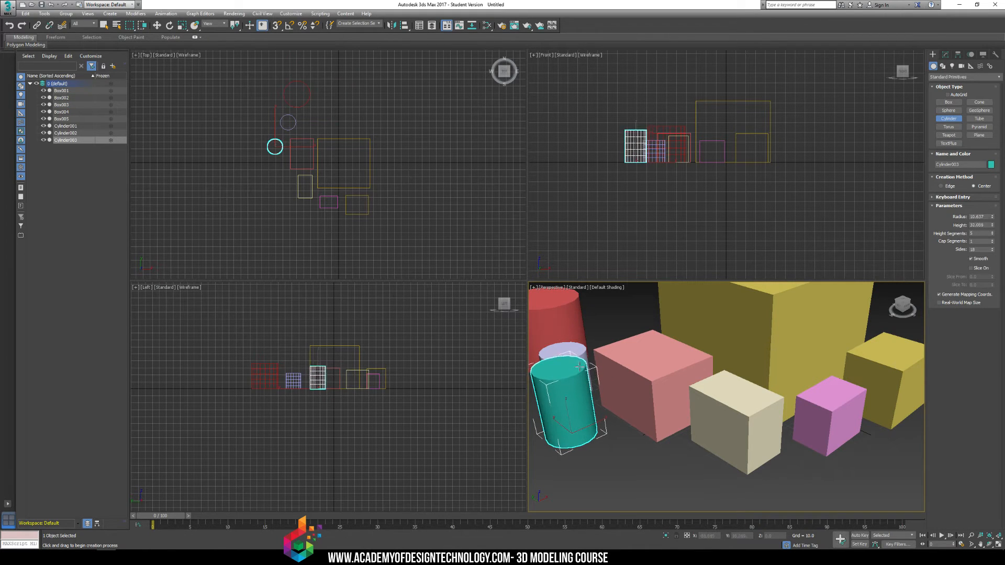
left_click(577, 345)
right_click(586, 378)
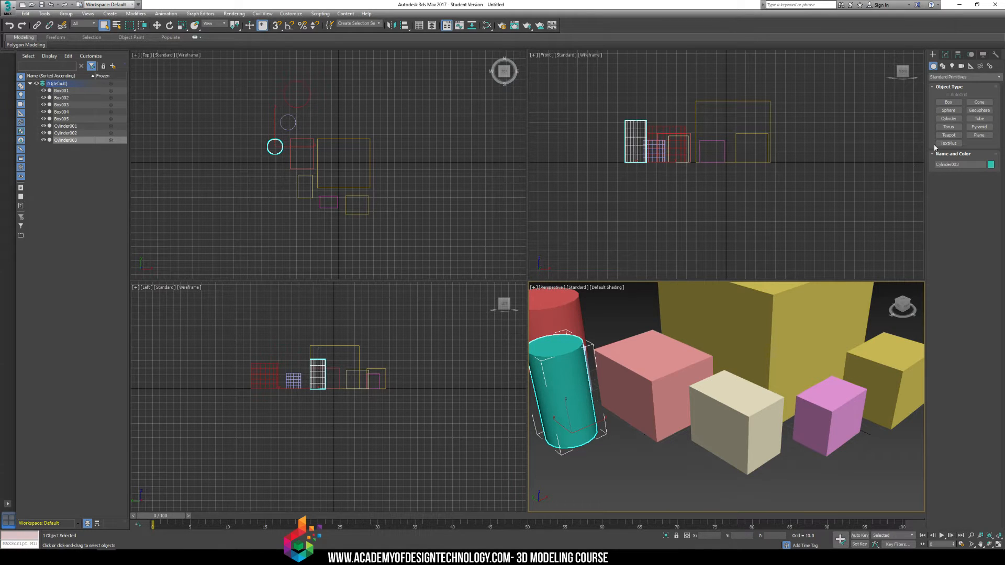
Create a sphere of about 18 radius in front of the boxes and cylinders, with a smaller sphere on each side.
left_click(949, 111)
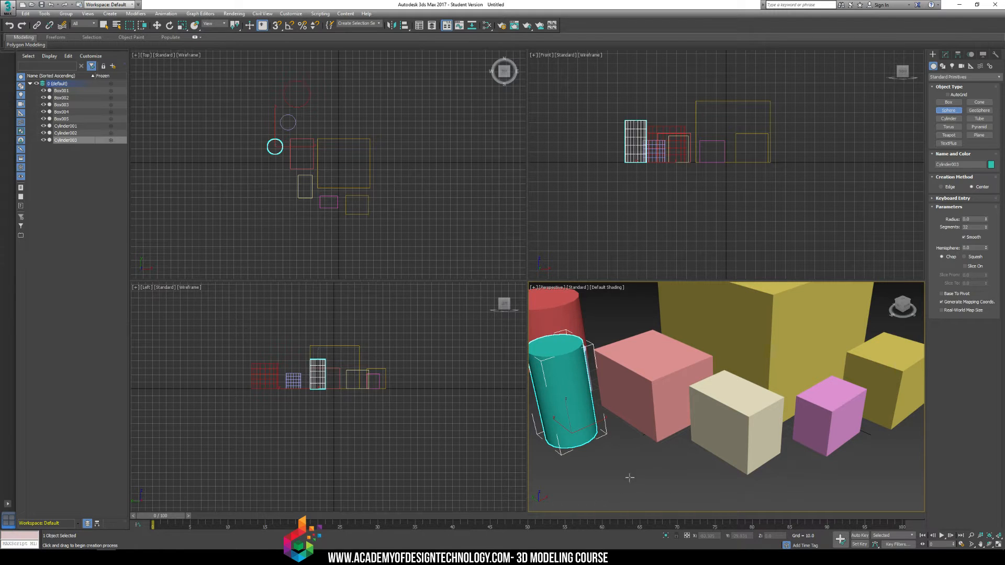
left_click_drag(629, 477, 672, 491)
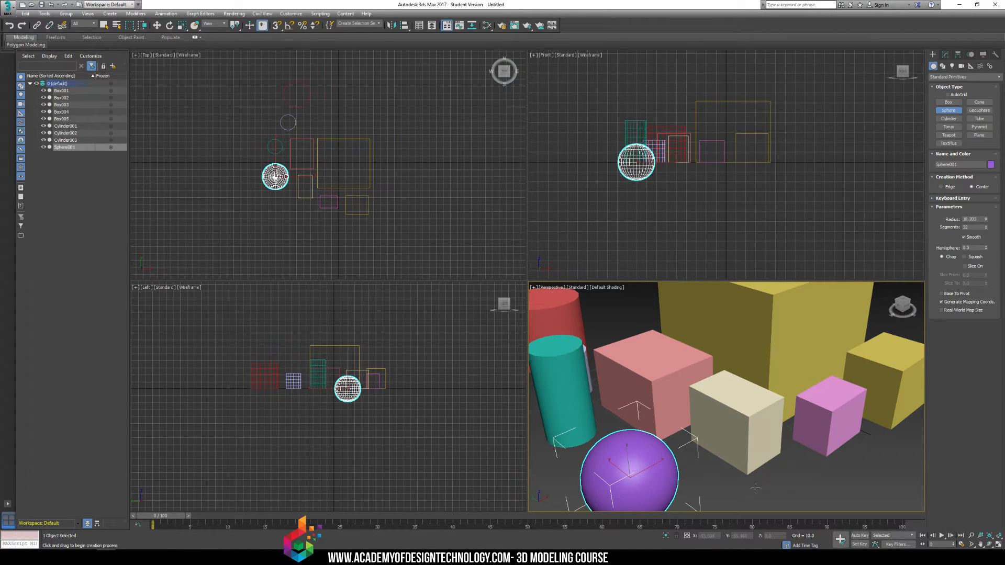
left_click_drag(708, 483, 724, 485)
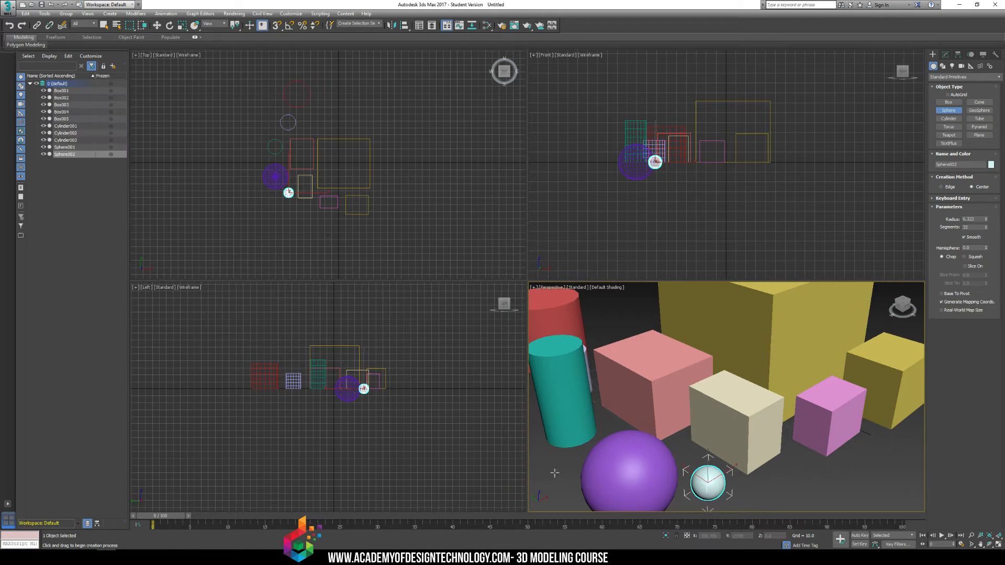
left_click_drag(555, 473, 576, 474)
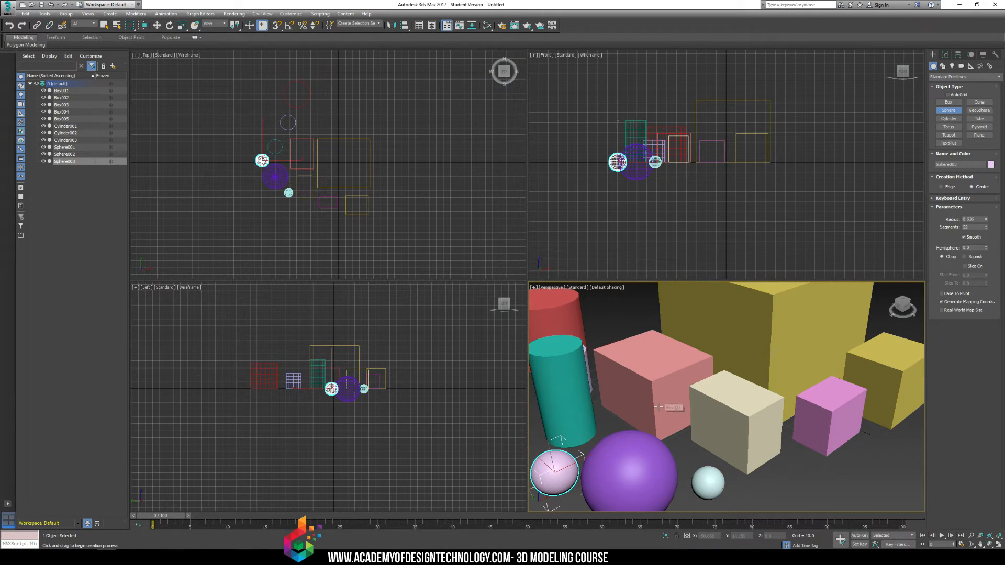
right_click(695, 442)
middle_click_drag(722, 361, 710, 383)
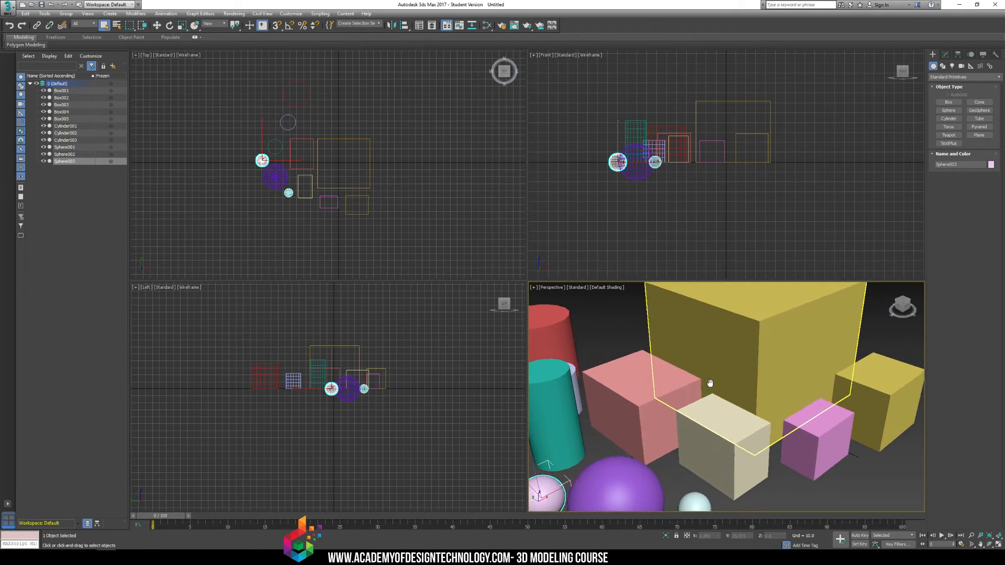
scroll(710, 383, "down", 3)
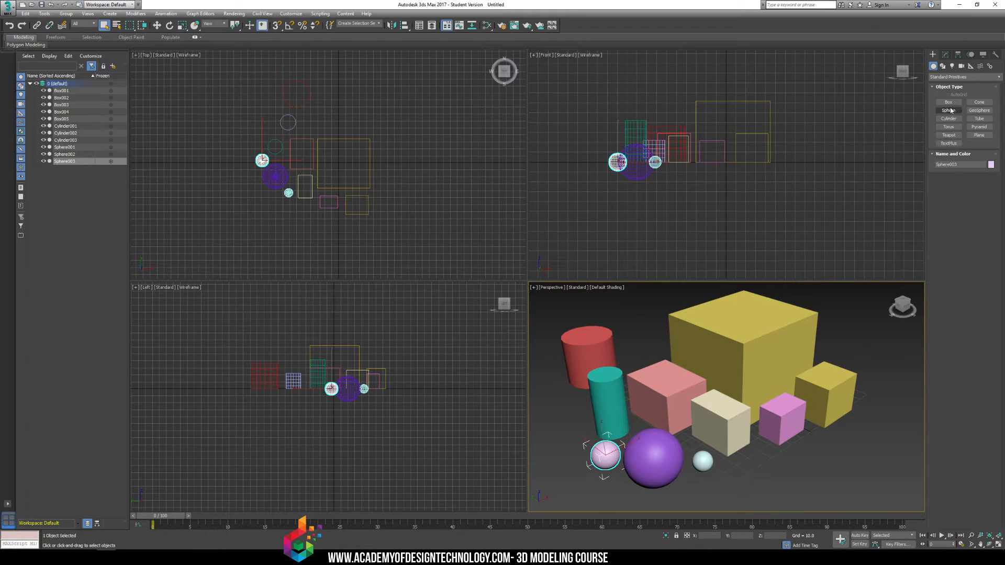
Create a cone beyond the small yellow box, about 32 high with radii of about 9 and 3.
left_click(974, 103)
left_click_drag(878, 416, 897, 417)
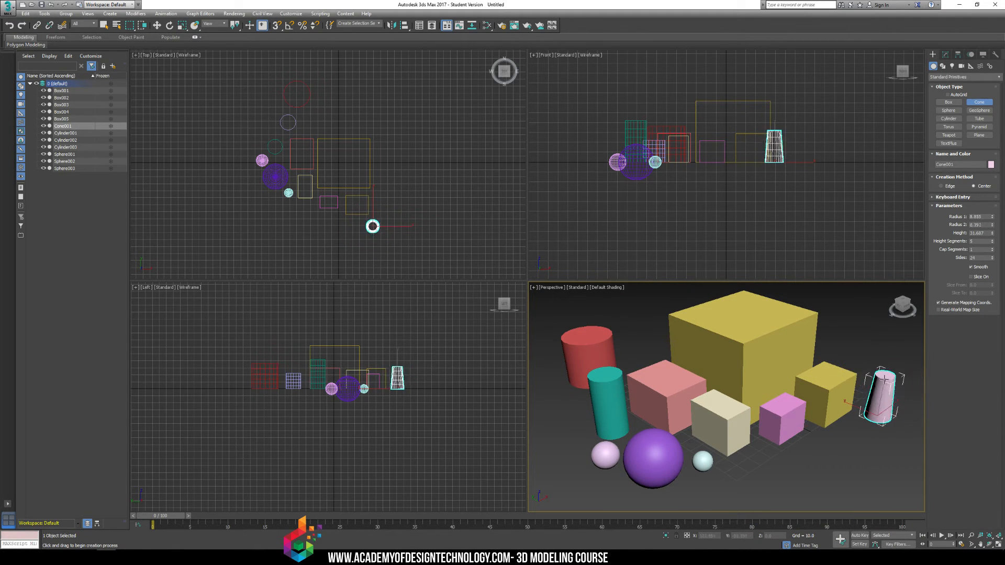
left_click(885, 384)
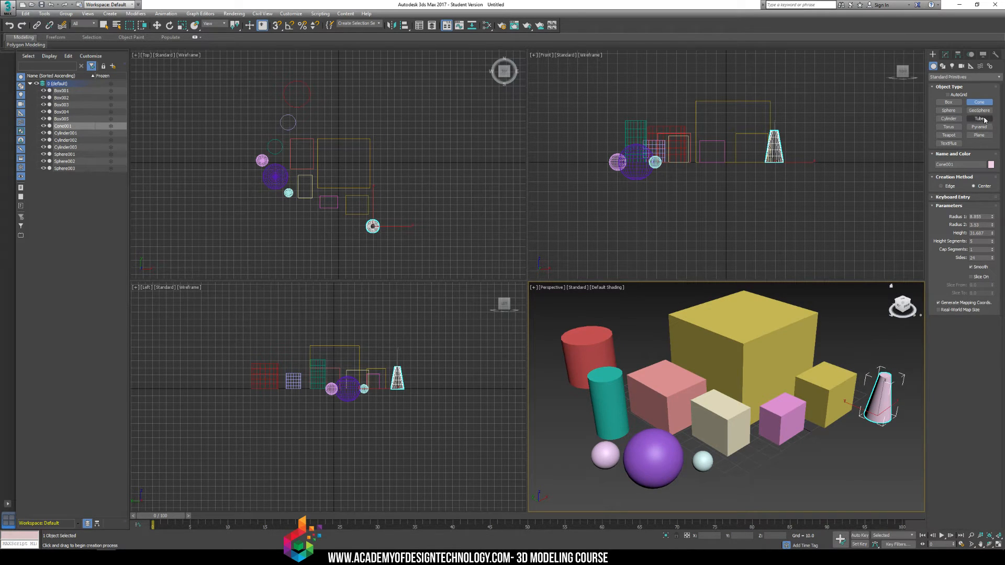
Create a tube in front of the cone, about 45 high with radii of about 15 and 7, and leave tube creation.
left_click(947, 103)
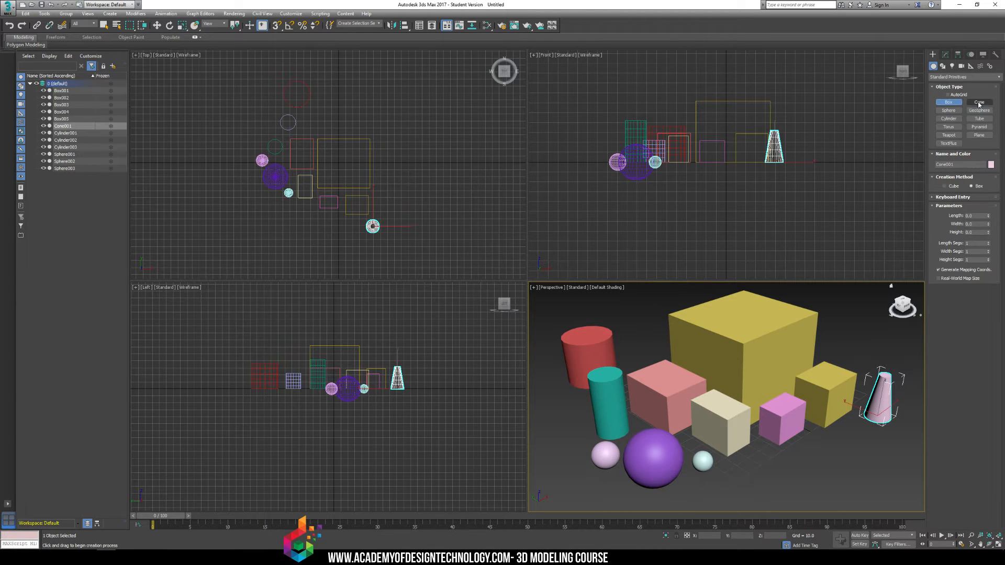
left_click(979, 103)
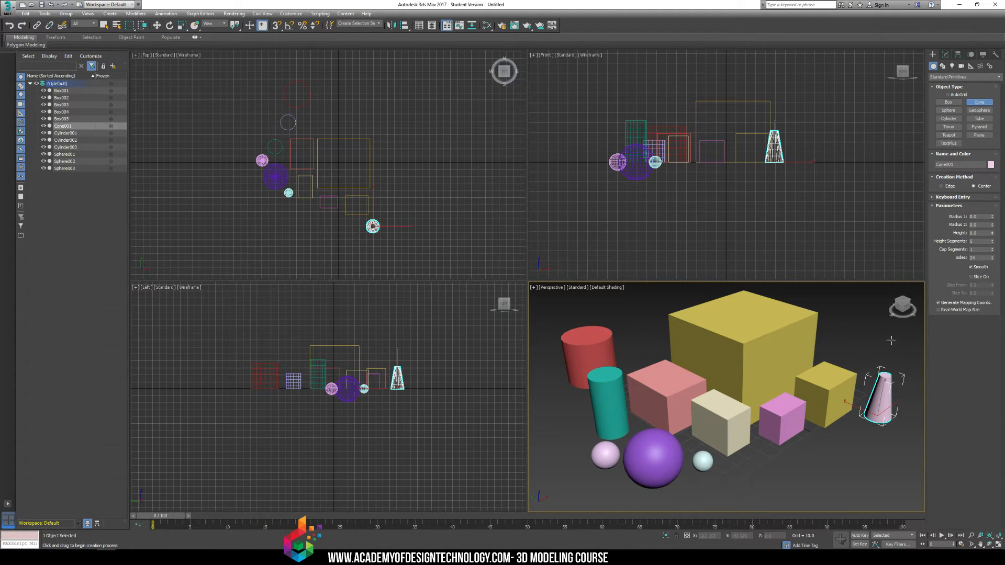
left_click(979, 118)
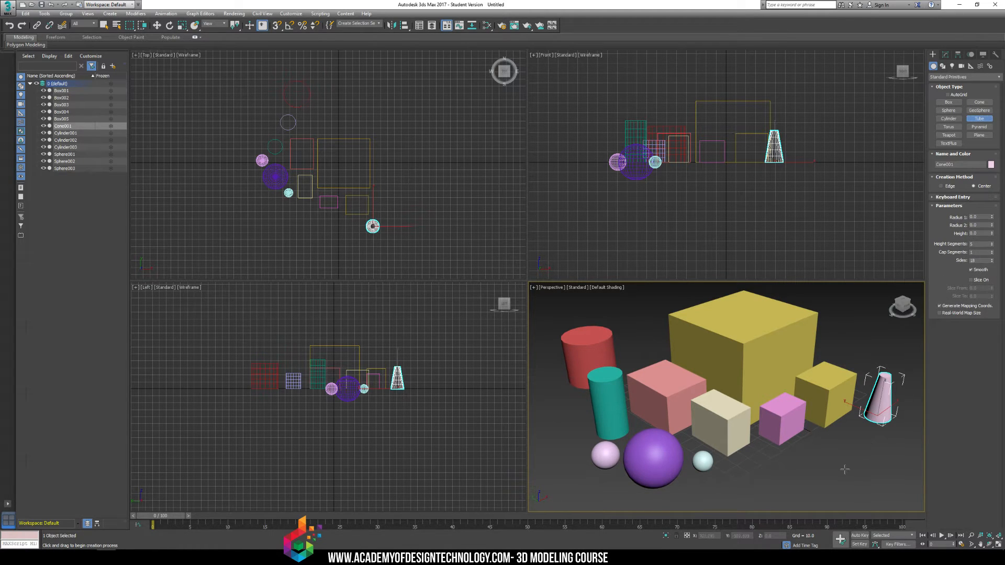
mouse_move(858, 451)
left_mouse_down()
mouse_move(883, 453)
mouse_move(865, 465)
left_mouse_up()
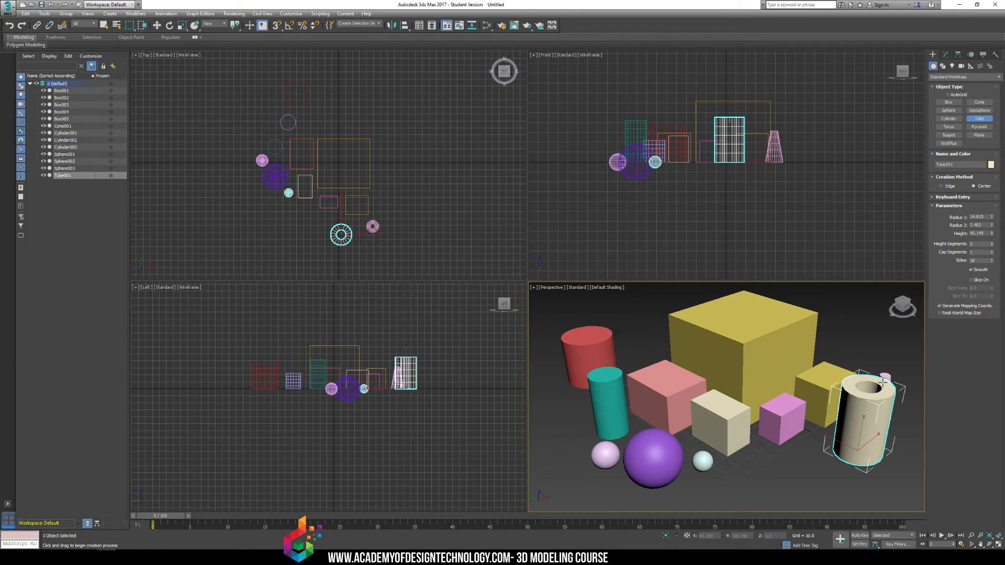
left_click(862, 418)
right_click(857, 345)
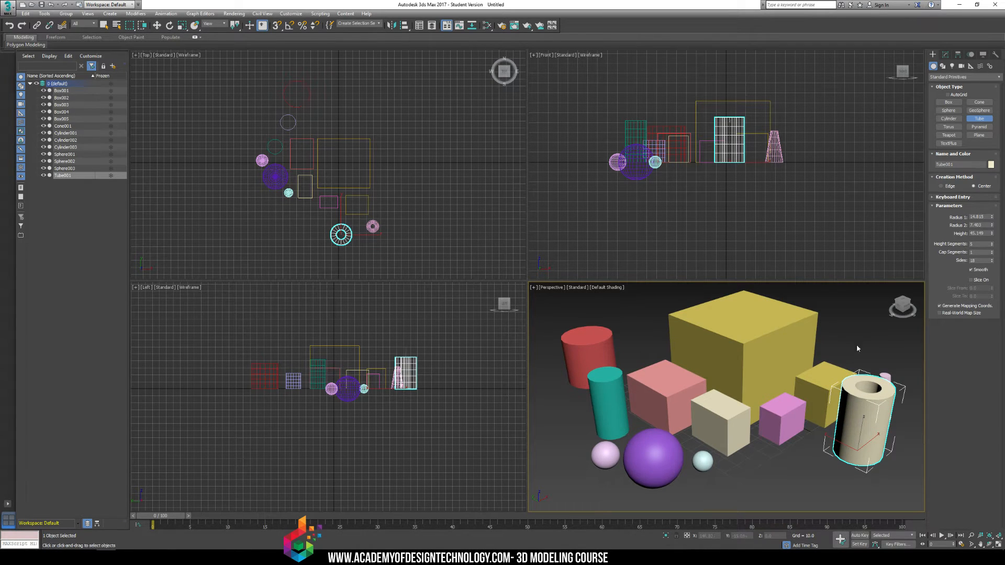
Create two teapots beside the teal cylinder, the second with a radius of about 9, and leave teapot creation.
left_click(948, 135)
left_click_drag(576, 423, 561, 467)
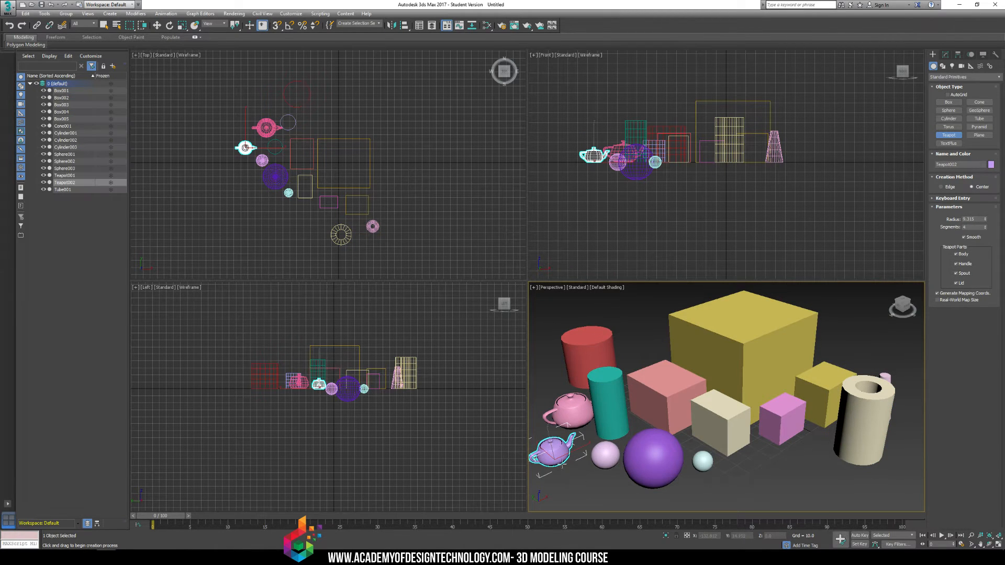
right_click(573, 430)
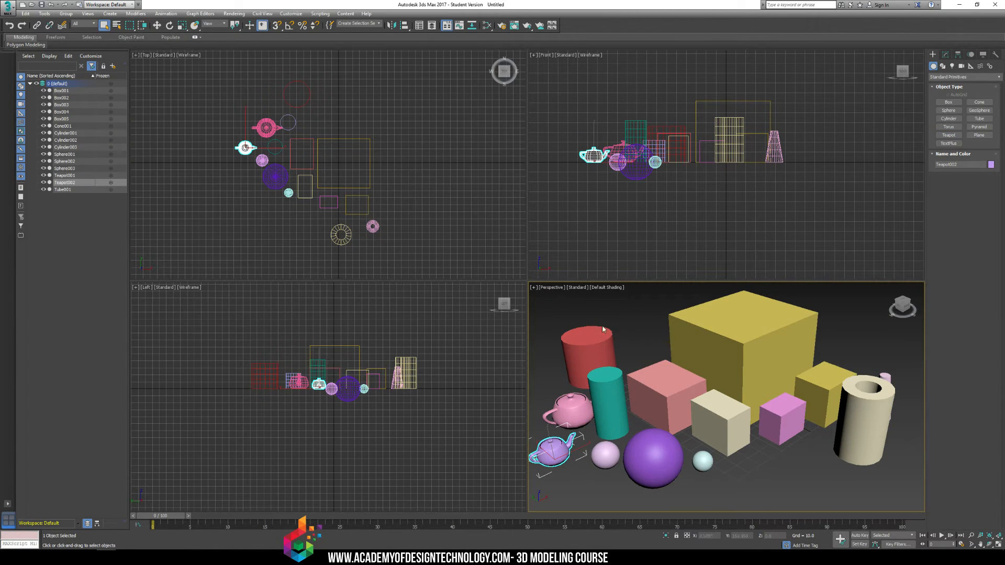
Practise selecting the red cylinder alone and the neighbouring cylinders and teapots with a region, clearing the selection each time.
left_click(616, 322)
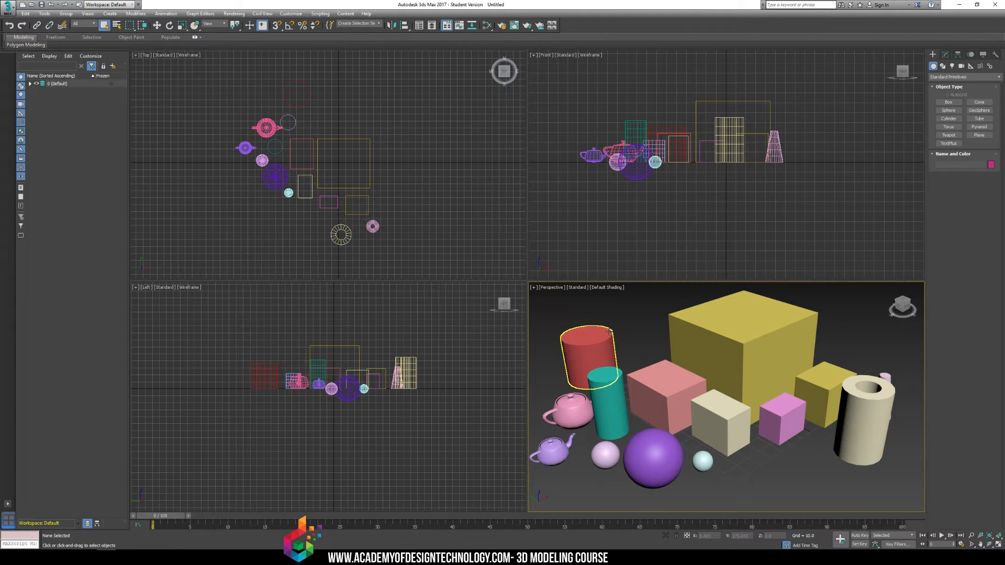
left_click(604, 360)
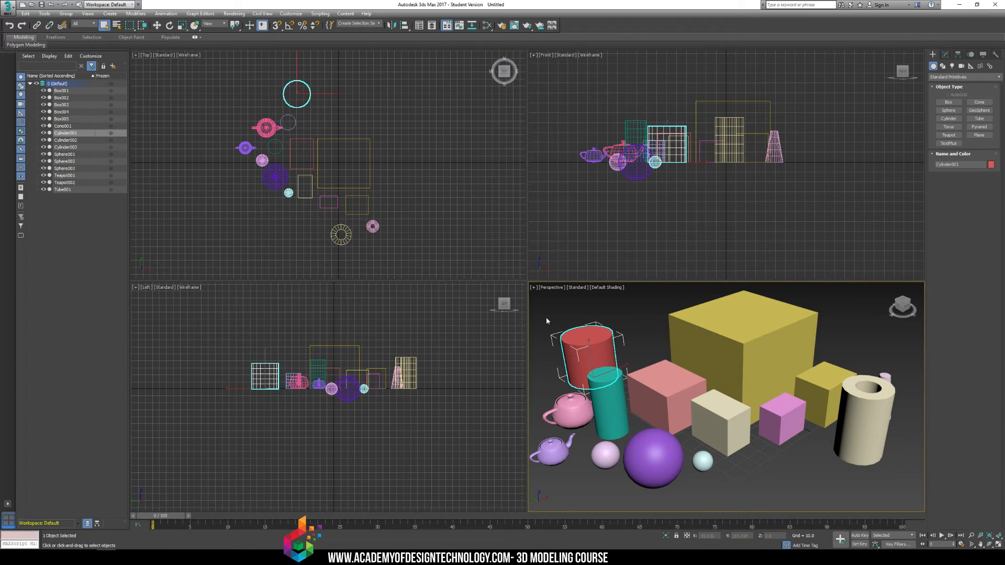
left_click_drag(546, 318, 607, 471)
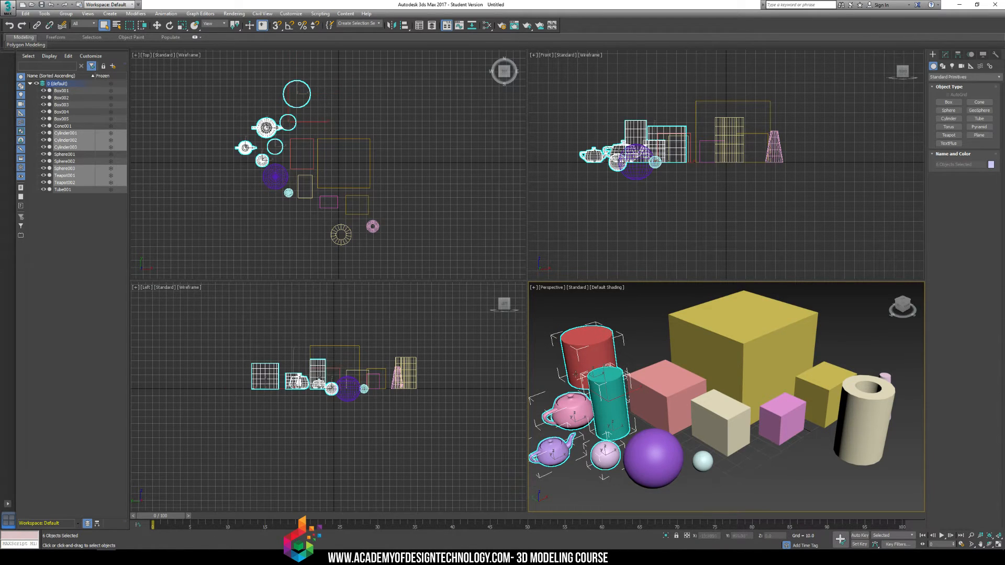
mouse_move(544, 300)
left_mouse_down()
mouse_move(590, 347)
mouse_move(553, 305)
left_mouse_up()
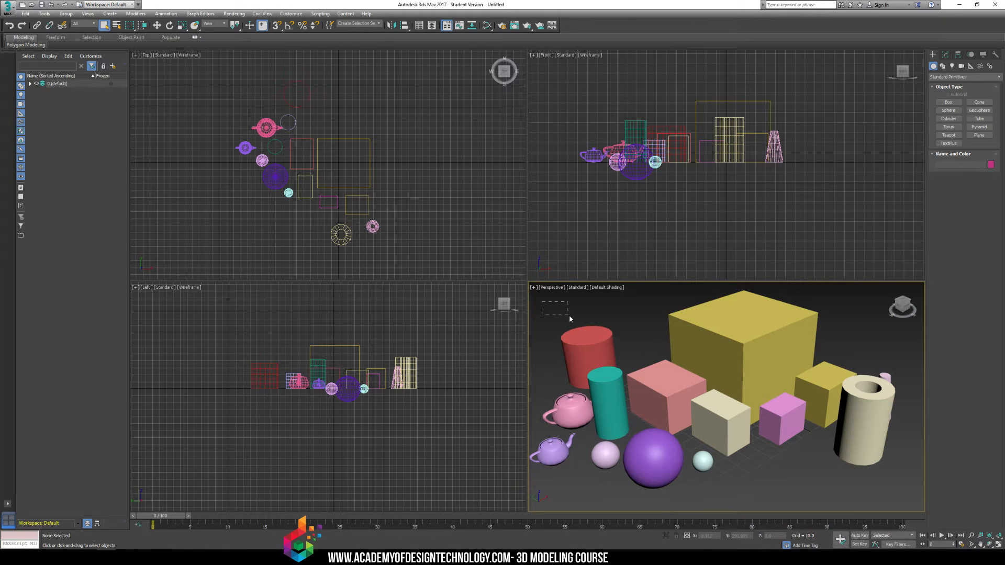
left_click(613, 355)
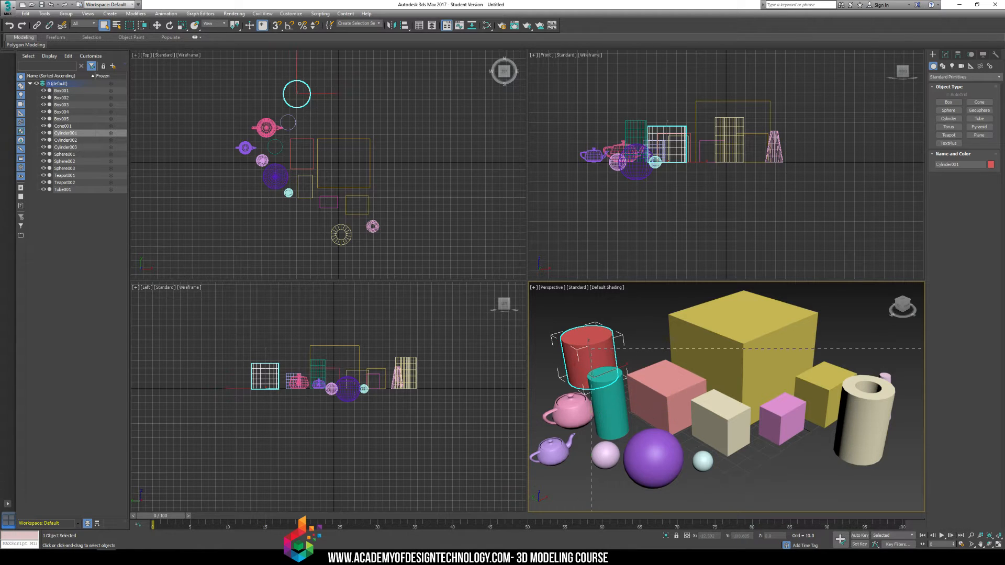
left_click_drag(591, 348, 592, 348)
left_click(541, 308)
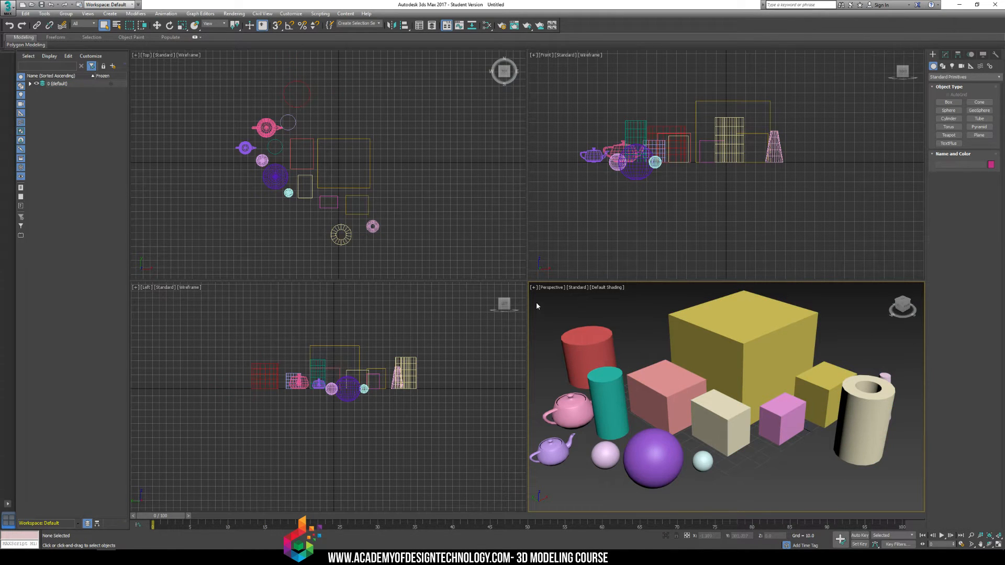
Region-select all primitives in the Perspective viewport and delete them from the scene.
left_click_drag(759, 509, 760, 508)
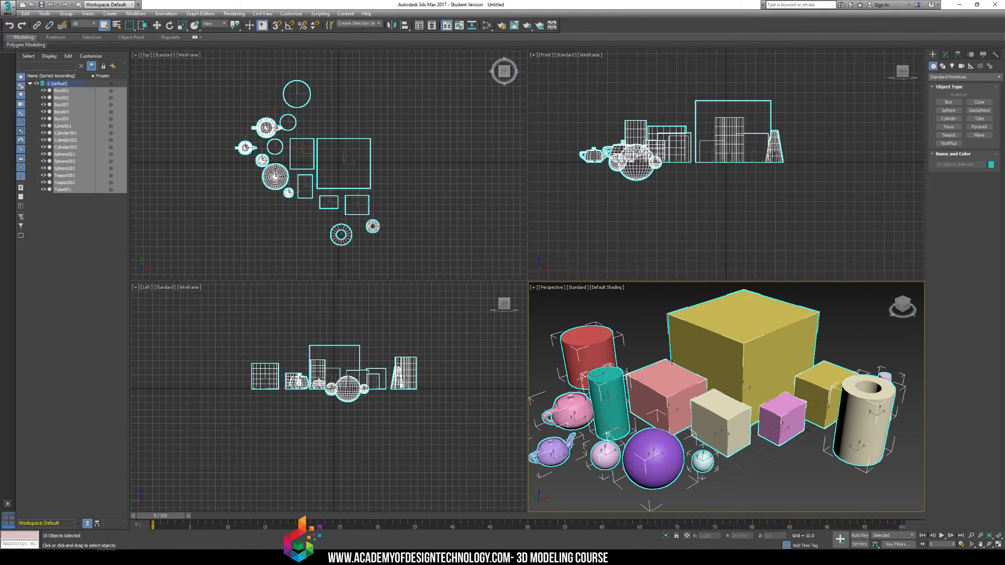
left_click(544, 301)
left_click_drag(896, 514, 937, 523)
key("Delete")
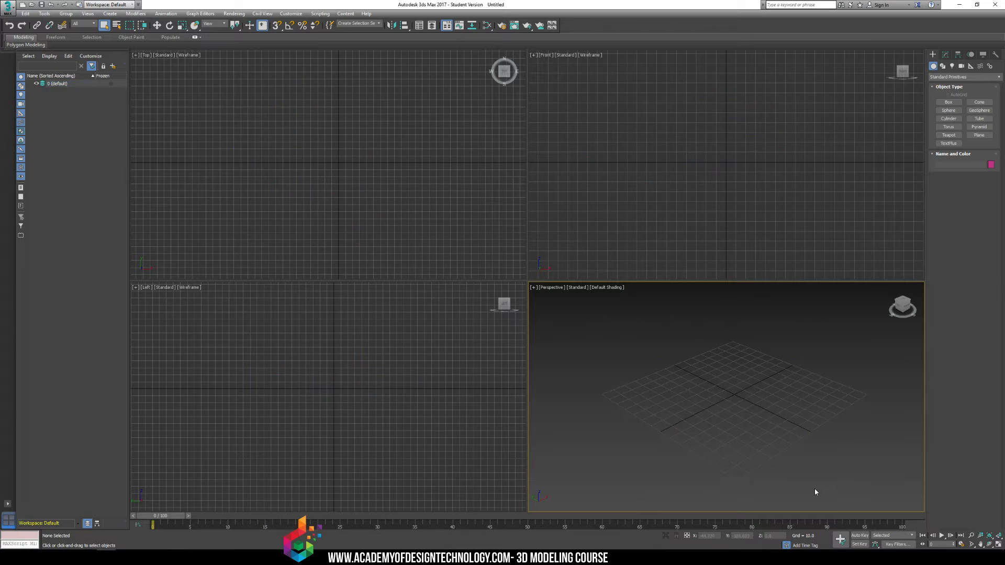
Reset the session to the default template and accept the reset.
left_click(8, 7)
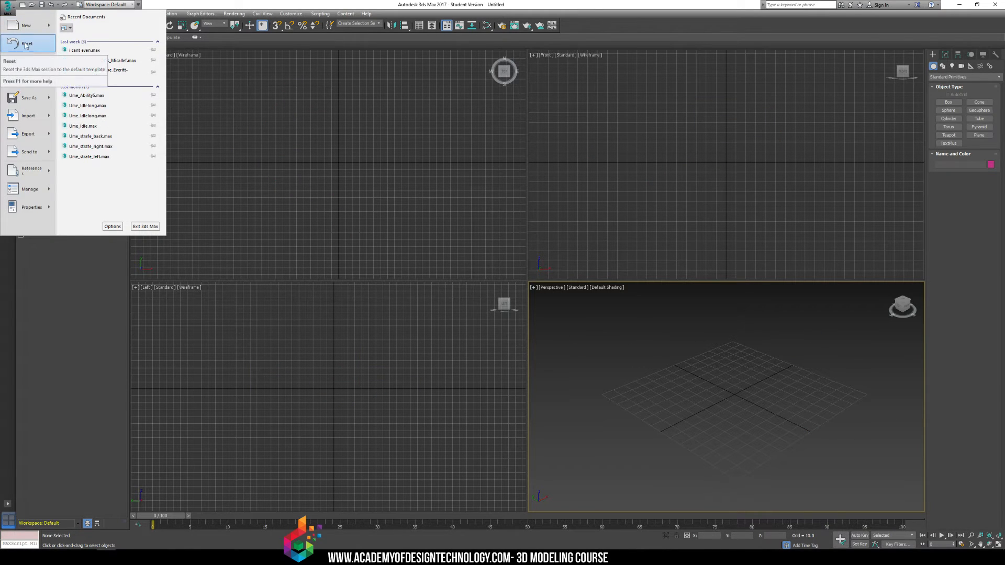
left_click(4, 5)
left_click(3, 5)
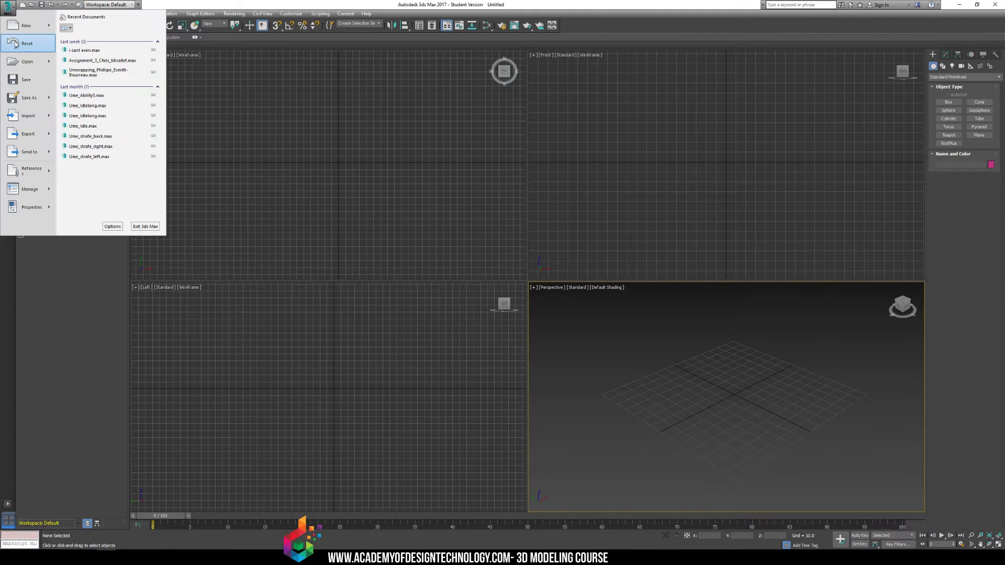
left_click(16, 58)
left_click(506, 292)
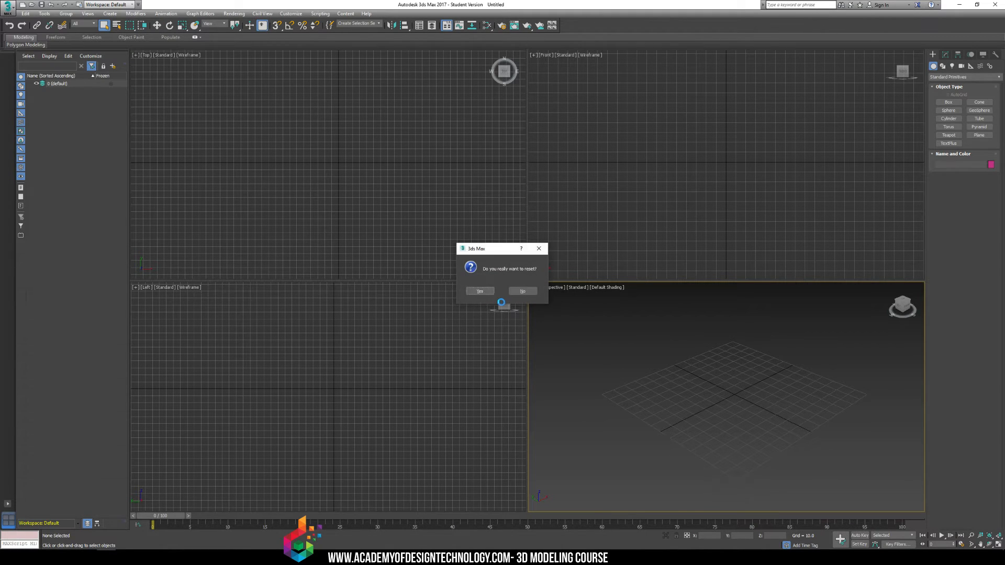
left_click(484, 292)
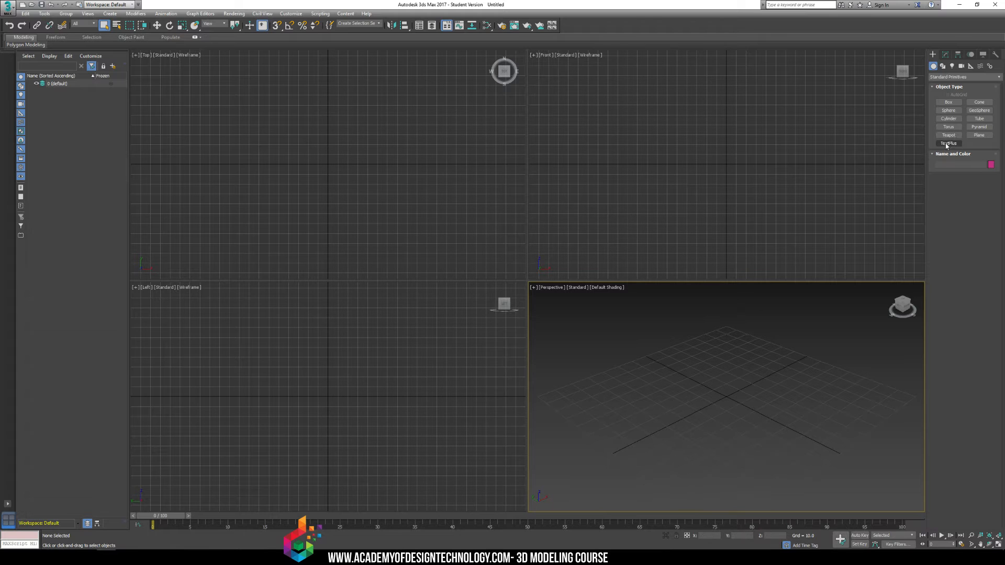
Create a box at the grid's centre, about 28 long, 24 wide and 24 high, and leave box creation.
left_click(949, 102)
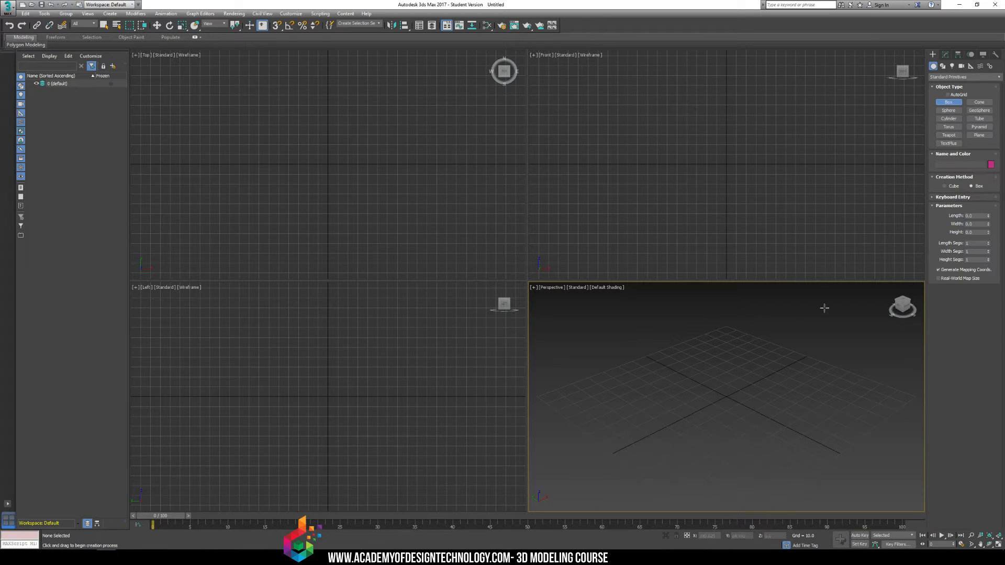
left_click_drag(724, 382, 729, 412)
left_click(729, 412)
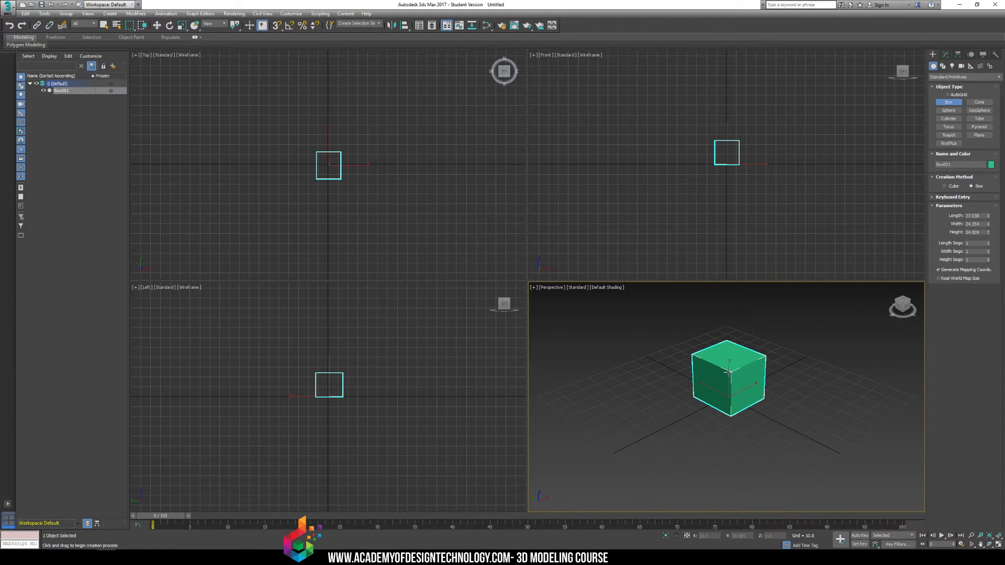
right_click(729, 373)
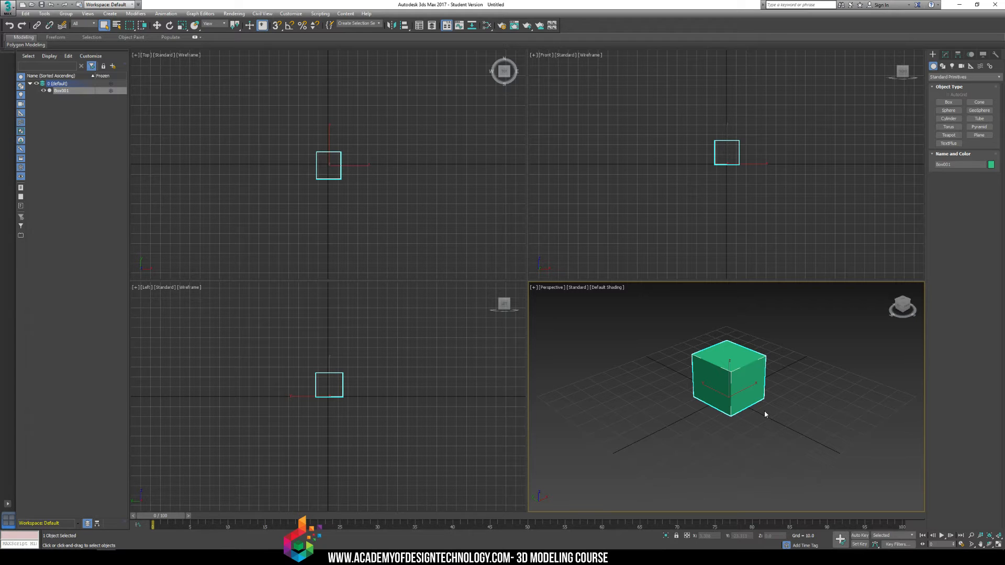
Deselect the box and maximize the Perspective viewport.
left_click(764, 410)
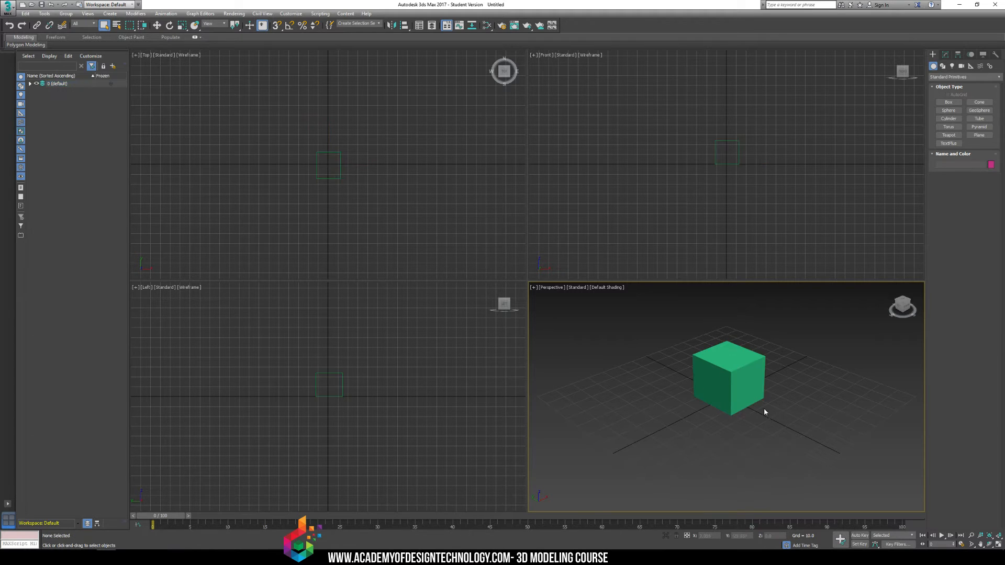
left_click(534, 287)
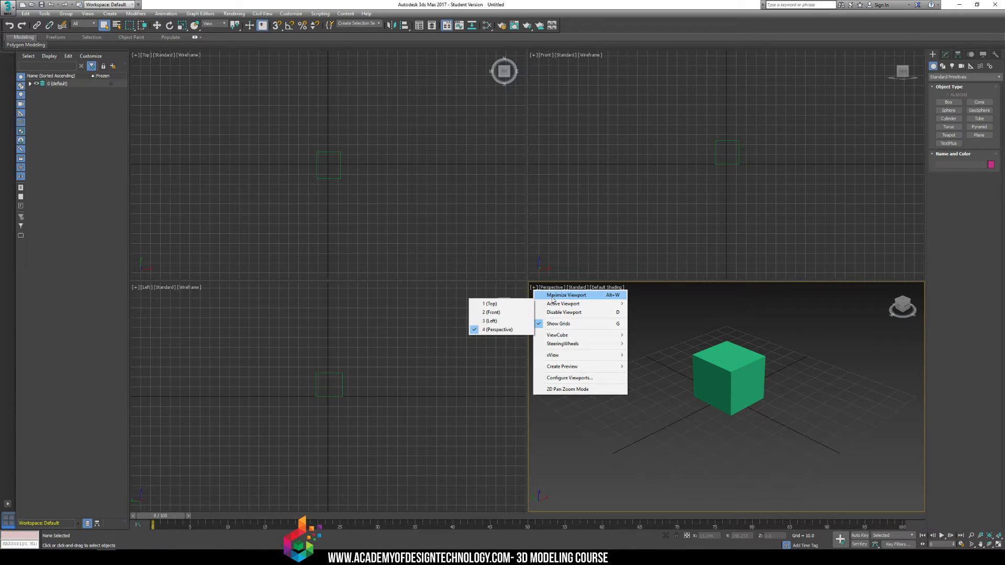
left_click(552, 296)
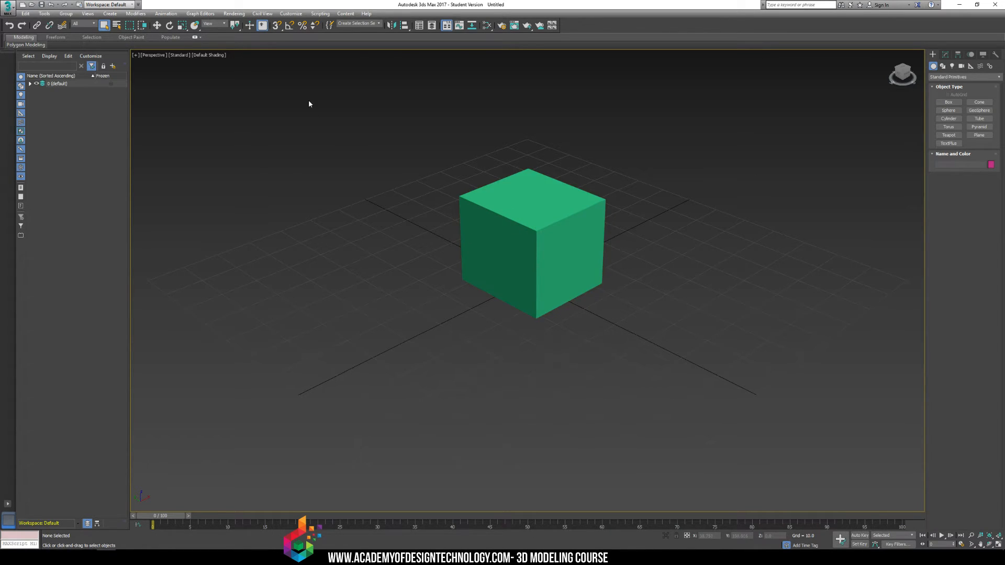
Select the box and rename it TestBox.
left_click(532, 251)
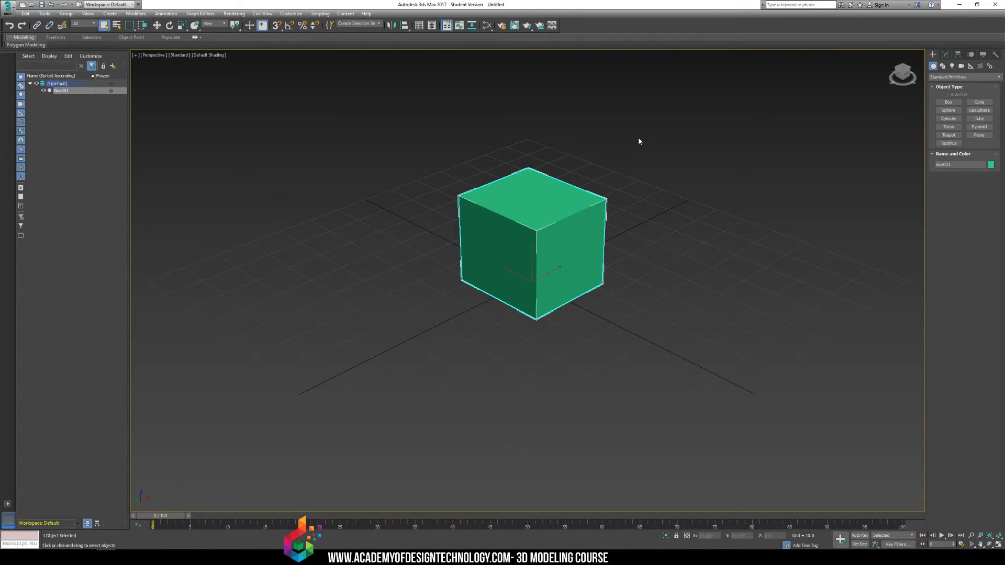
left_click(953, 165)
left_click_drag(951, 165, 939, 164)
type("TestBox")
key("Return")
Change the box's object color to light yellow-green from the 3ds Max palette.
left_click(990, 164)
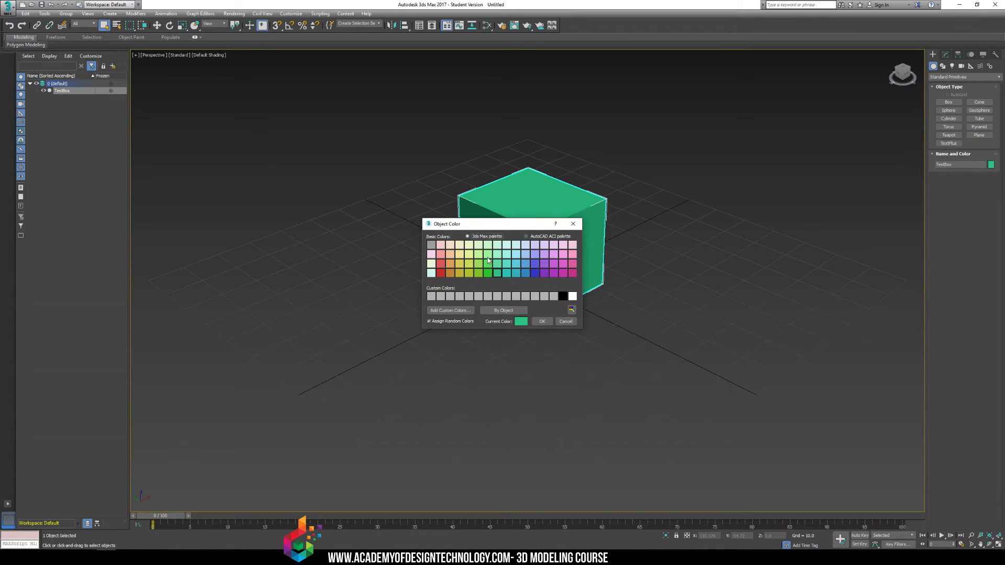
left_click(467, 255)
left_click(542, 322)
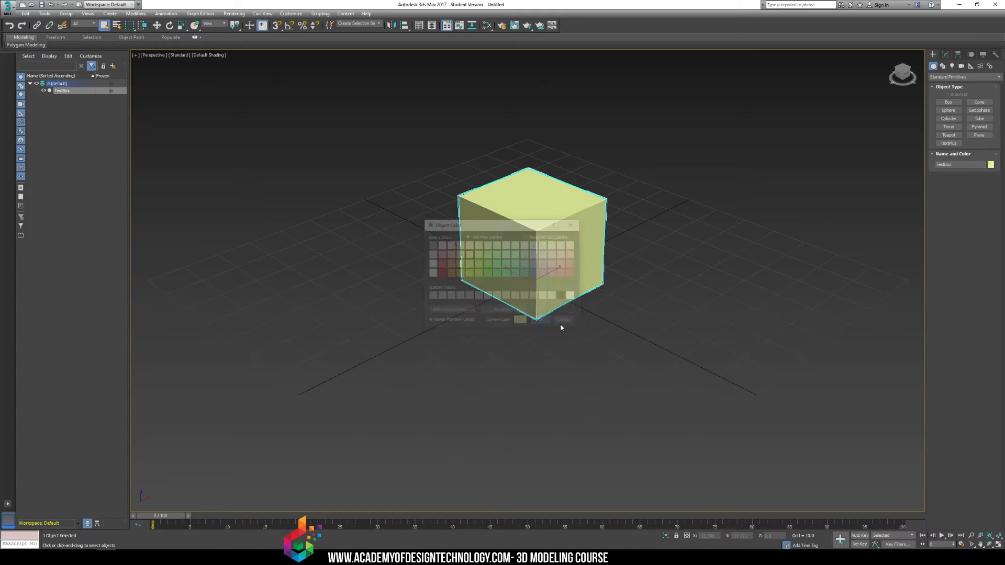
Clear the box's selection, reselect it directly, and try rectangular region selections across it.
left_click(666, 297)
left_click(595, 271)
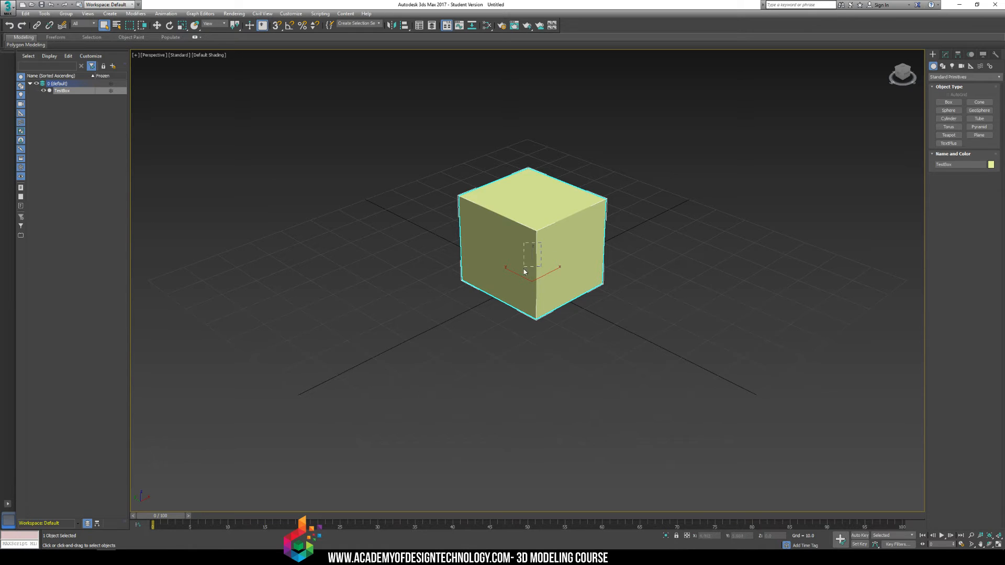
left_click_drag(543, 225, 445, 315)
left_click_drag(600, 222, 601, 276)
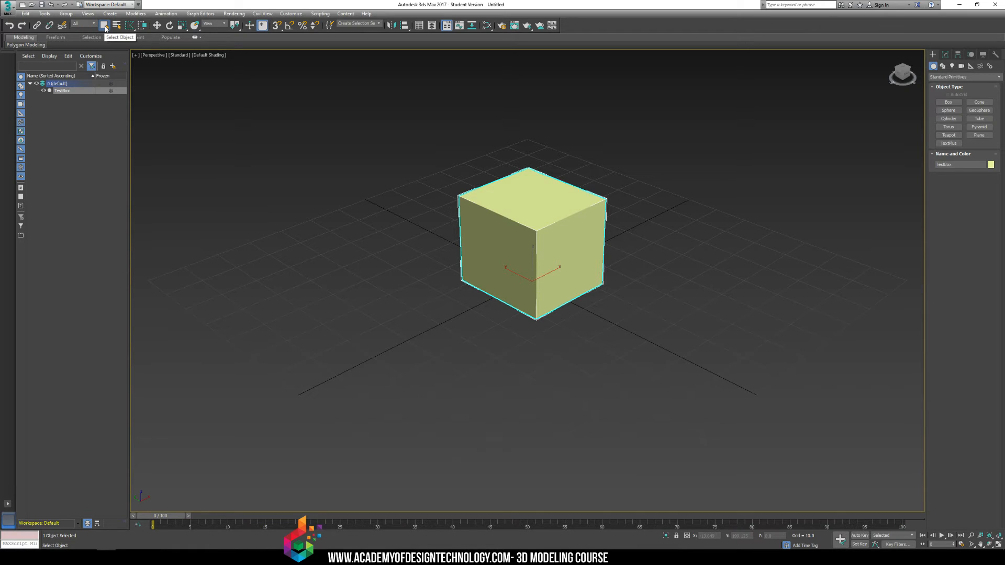
Cycle the Select Object tool's region shape past Lasso to Paint Selection Region.
key("q")
key("q")
key("q")
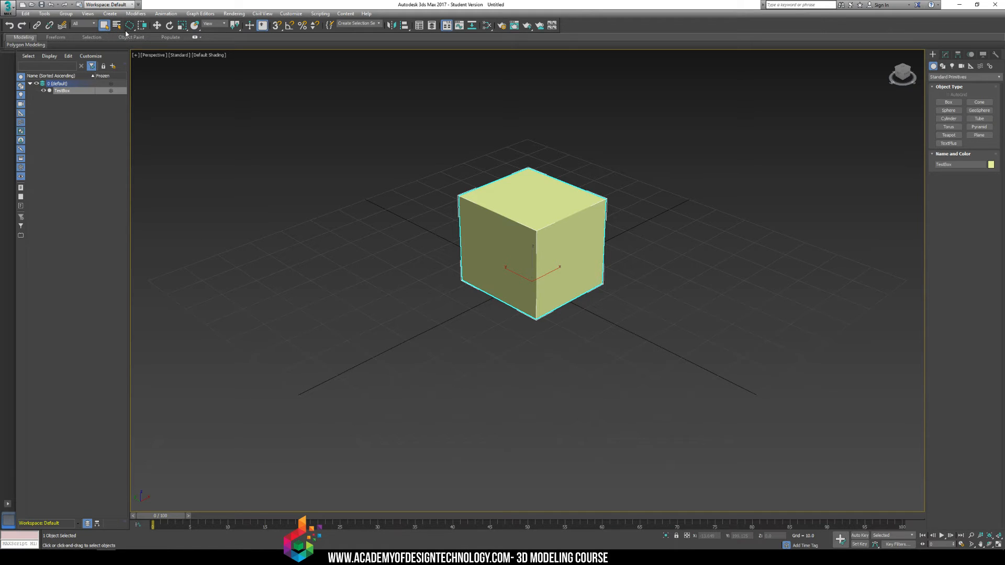
key("q")
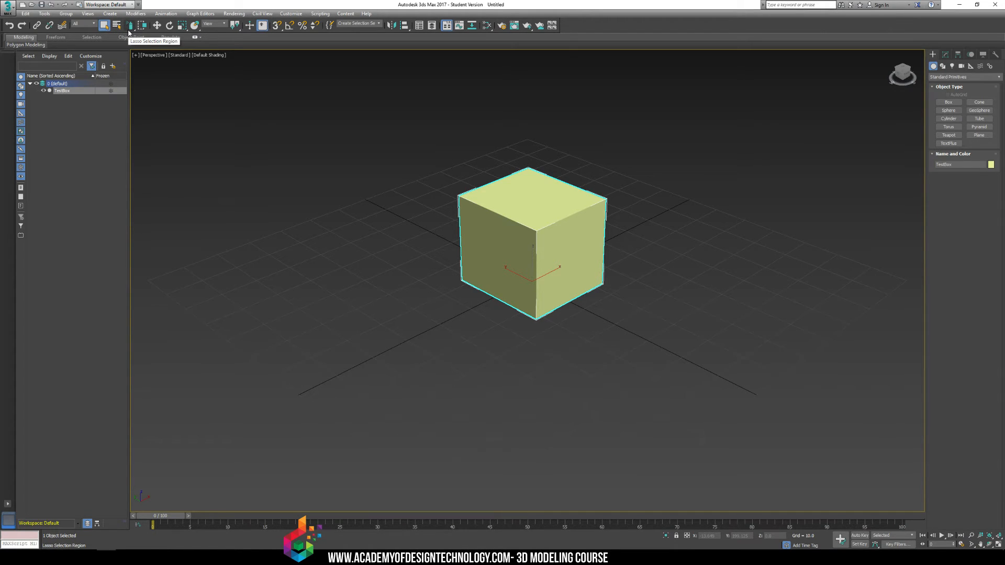
key("q")
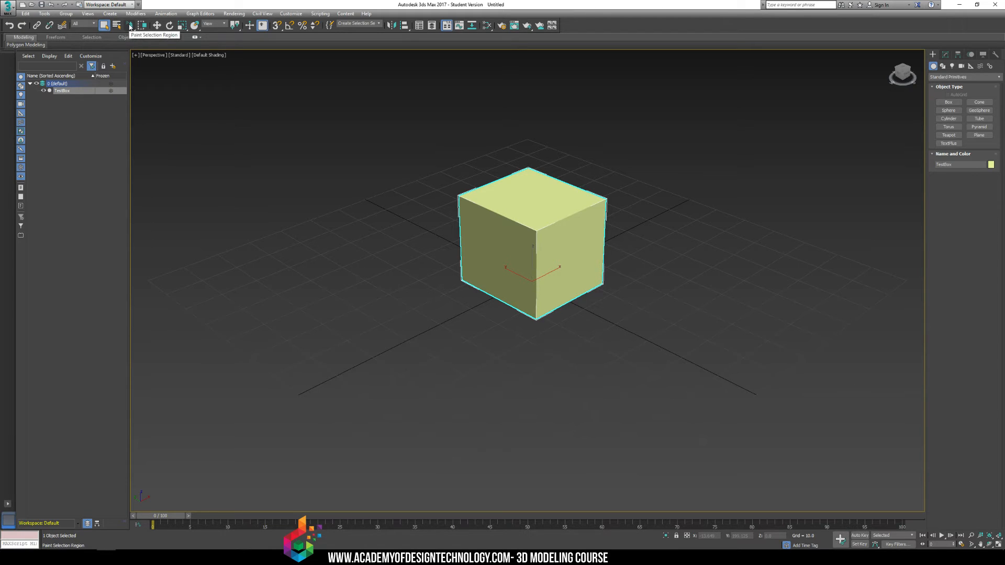
Try the paint, rectangular and circular selection regions on TestBox, and leave the box deselected.
mouse_move(435, 225)
left_mouse_down()
mouse_move(456, 264)
mouse_move(472, 235)
left_mouse_up()
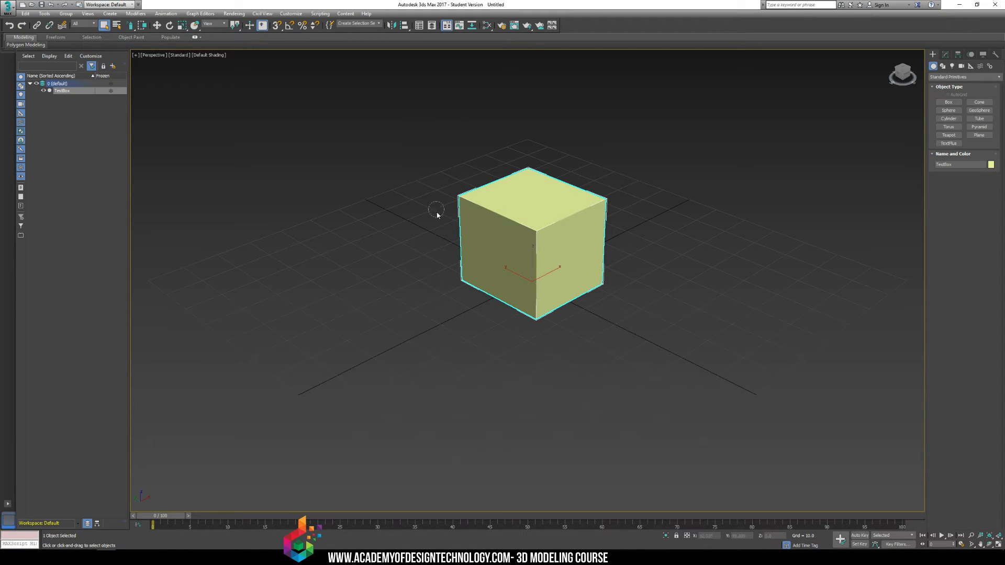
left_click(425, 249)
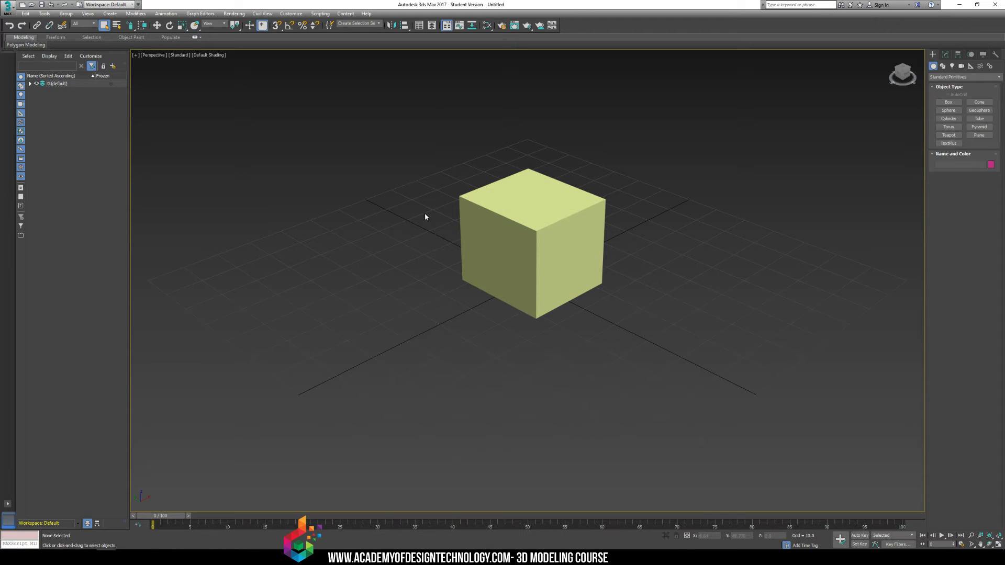
key("q")
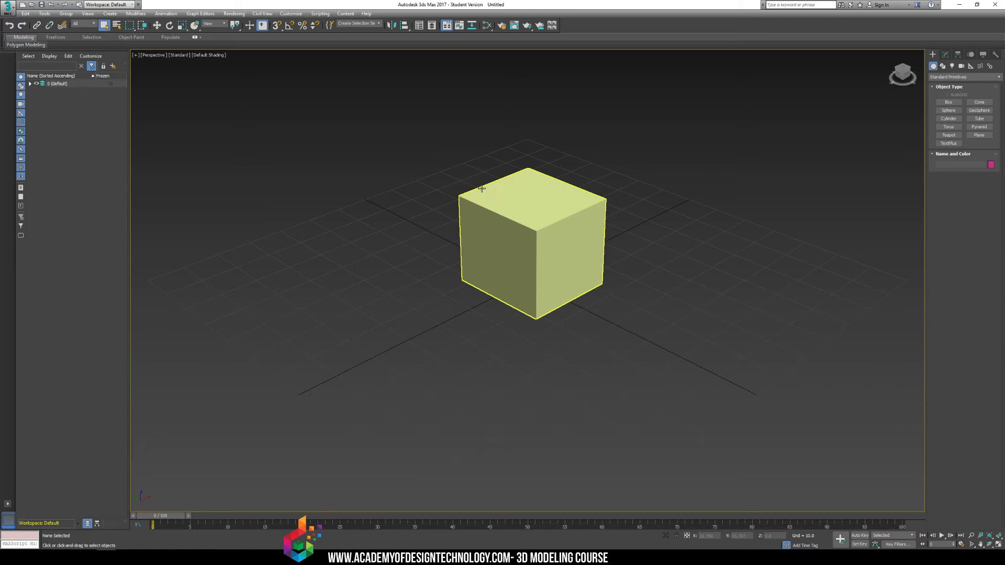
left_click_drag(482, 196, 609, 306)
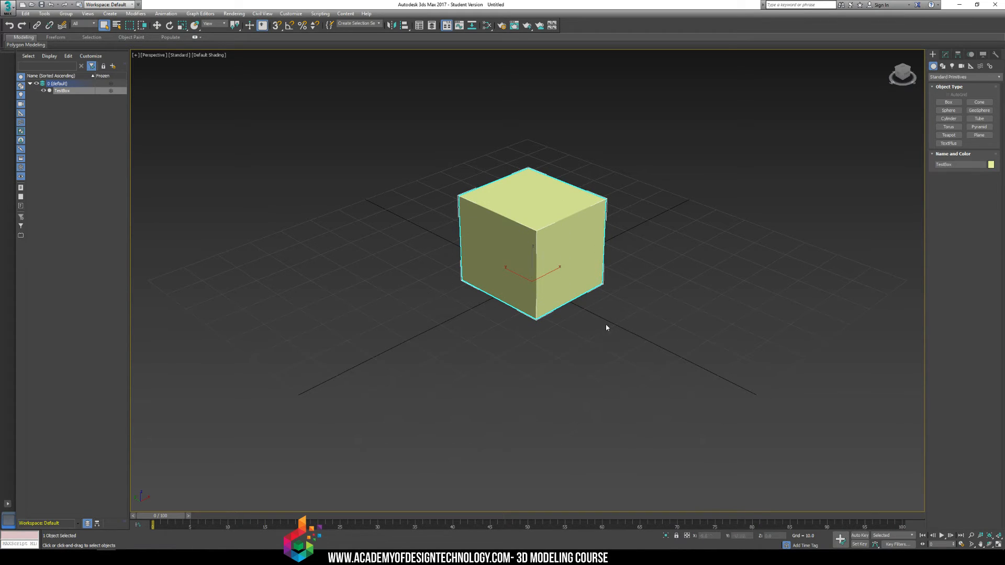
left_click(448, 175)
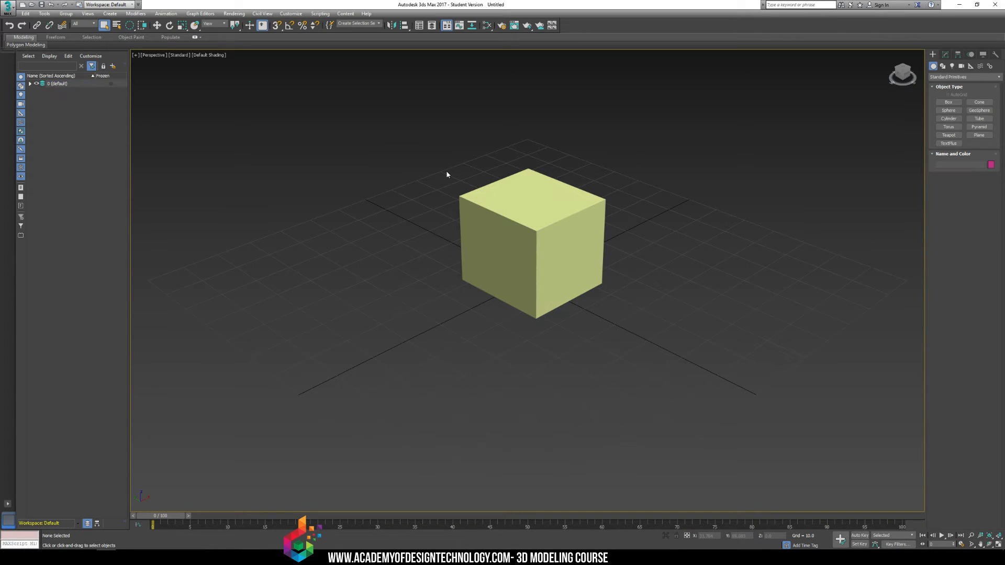
left_click_drag(425, 232, 518, 357)
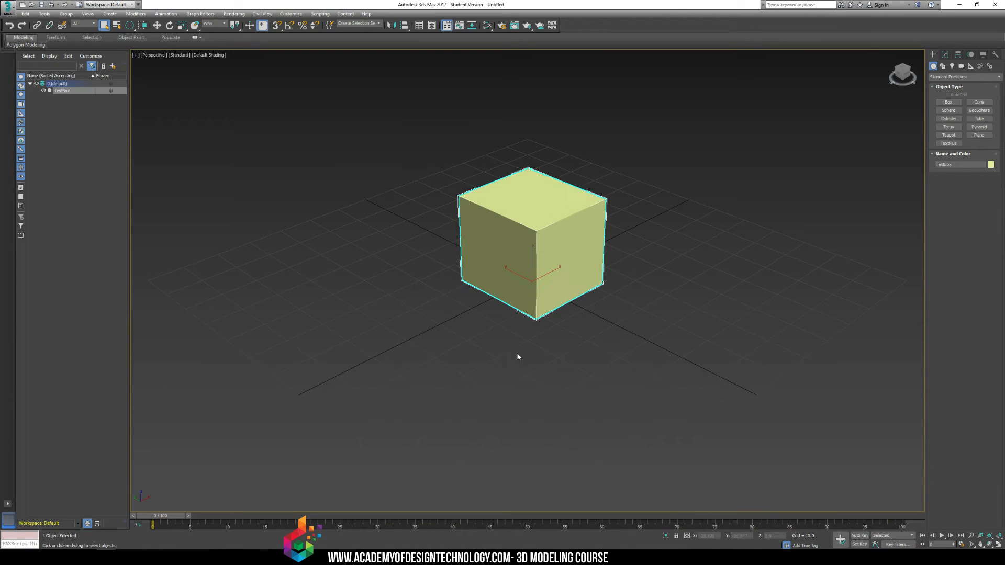
key("q")
key("q")
key("q")
left_click(530, 167)
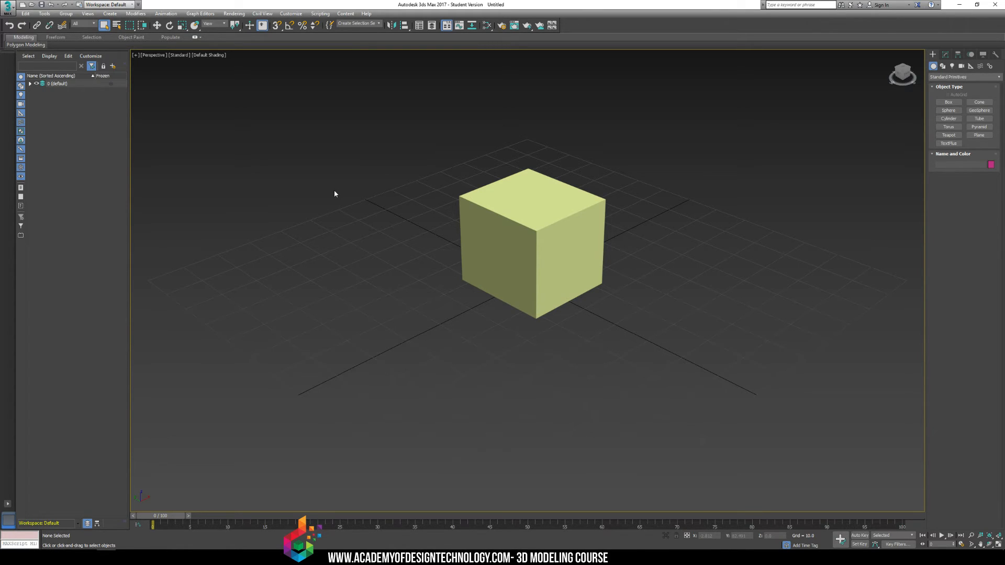
Create a second box on the grid beside TestBox, about 26 units high, and exit box creation.
left_click(948, 102)
left_click_drag(710, 239, 745, 326)
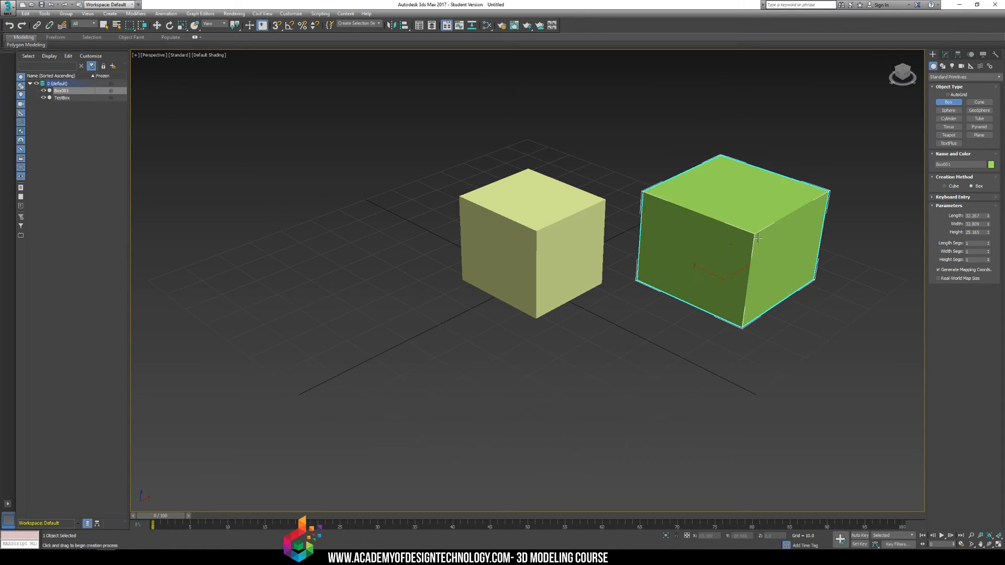
left_click(757, 236)
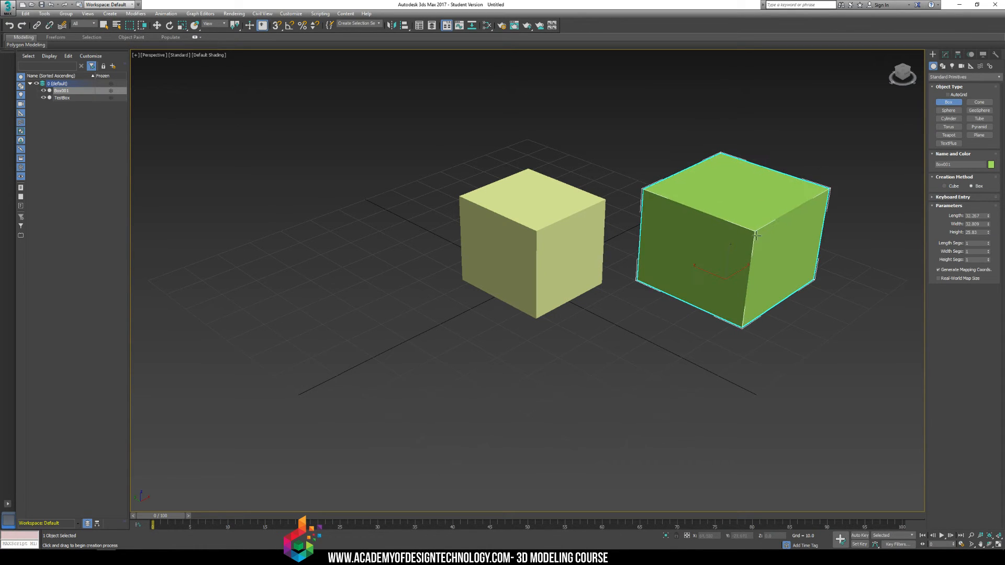
right_click(783, 271)
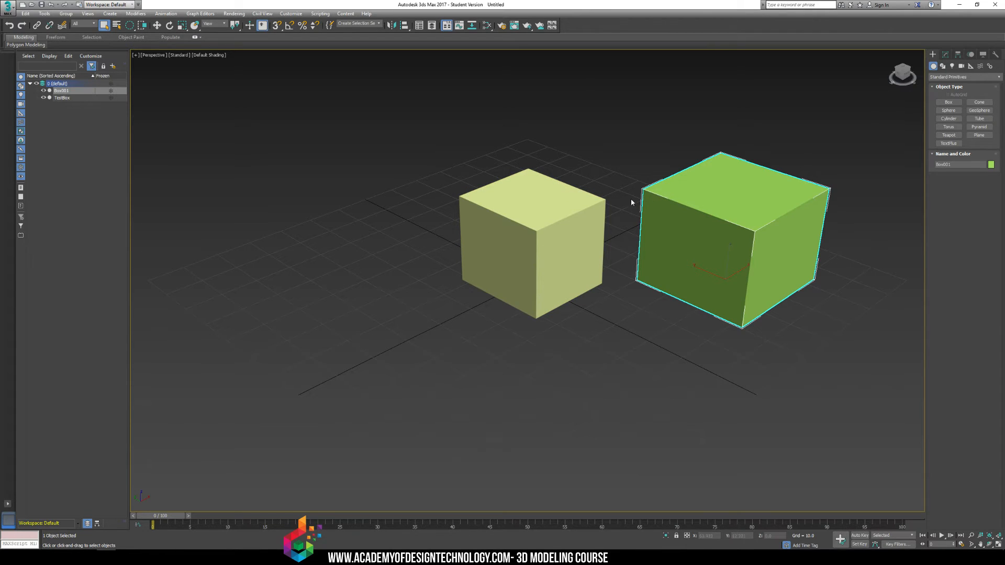
Select TestBox and the green box in turn, select both together, and clear the selection.
left_click(558, 220)
left_click(729, 230)
left_click(578, 255)
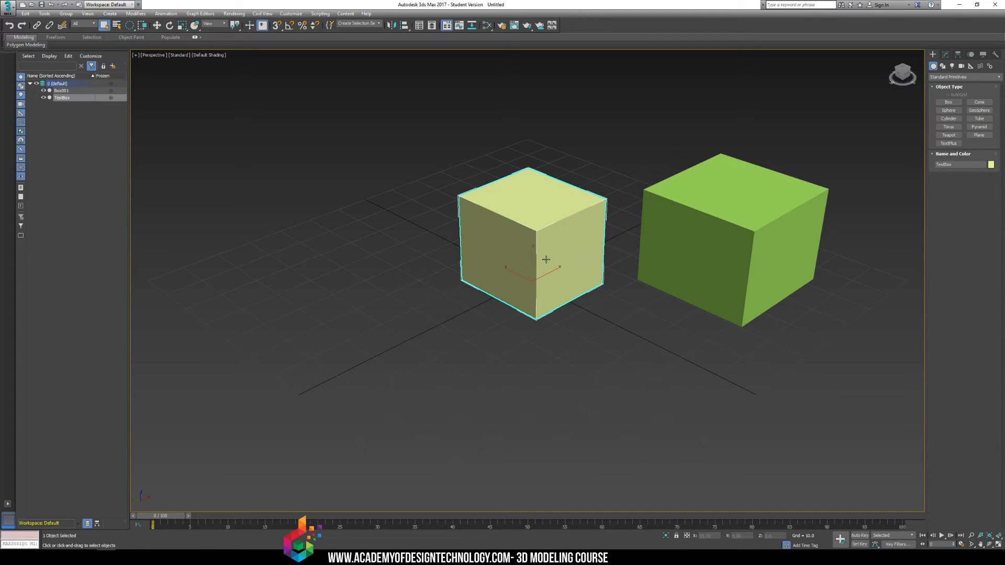
key("ctrl+a")
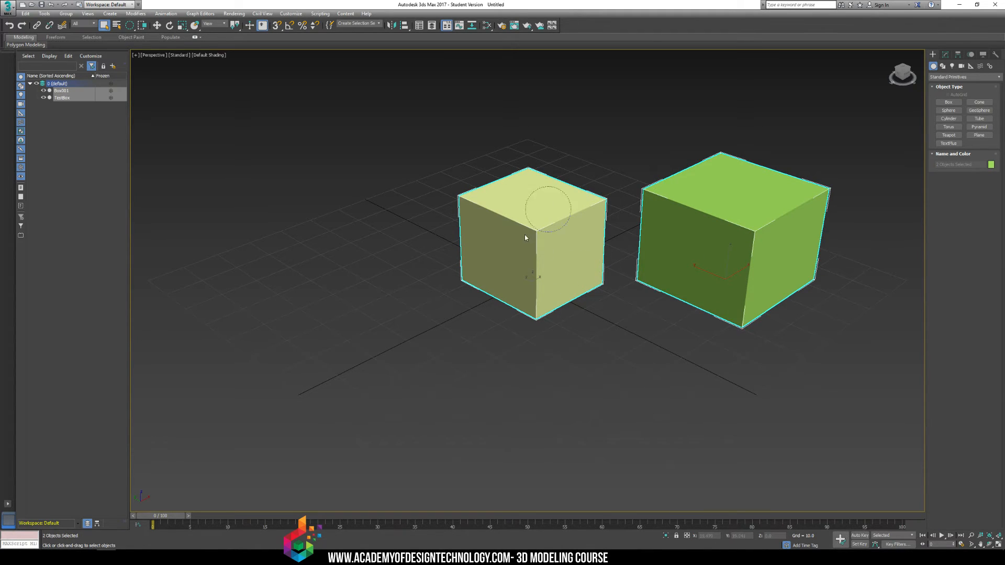
key("ctrl+d")
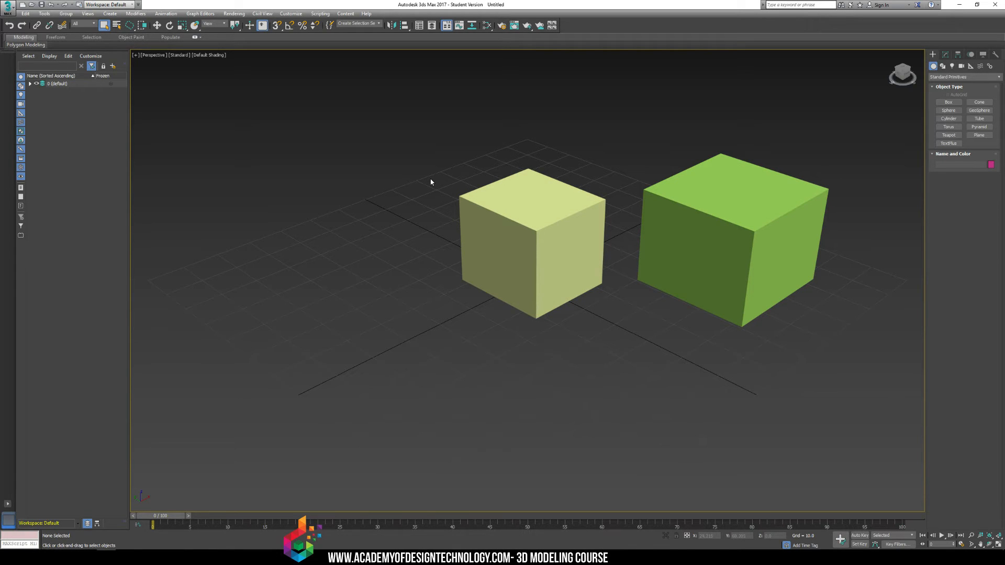
Change the selection region shape, sweep a region across both boxes, and deselect them.
key("q")
left_click_drag(432, 145, 796, 394)
left_click(587, 349)
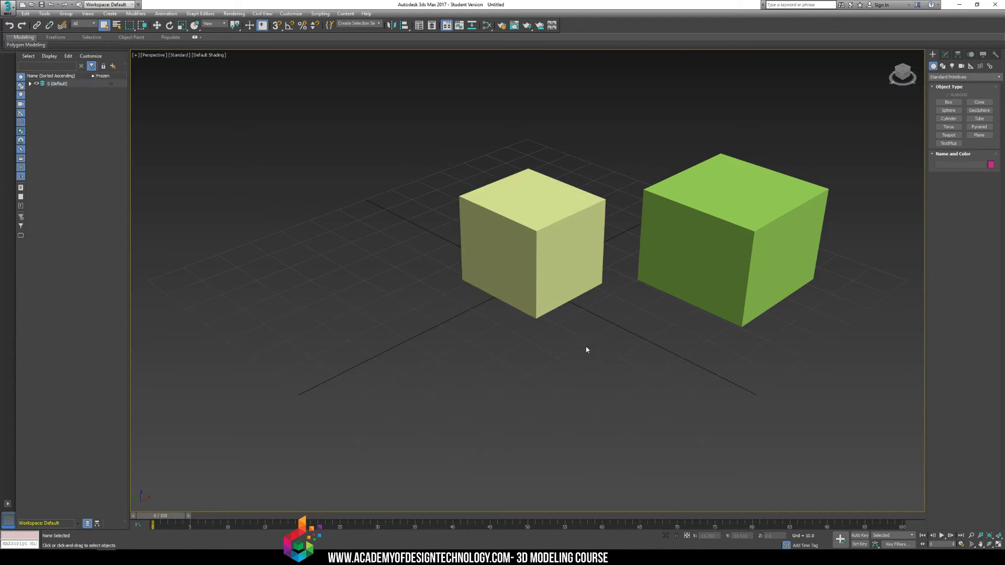
Select TestBox and move it with Select and Move, raising it about 3.7 units and shifting it farther from the green box.
left_click(503, 219)
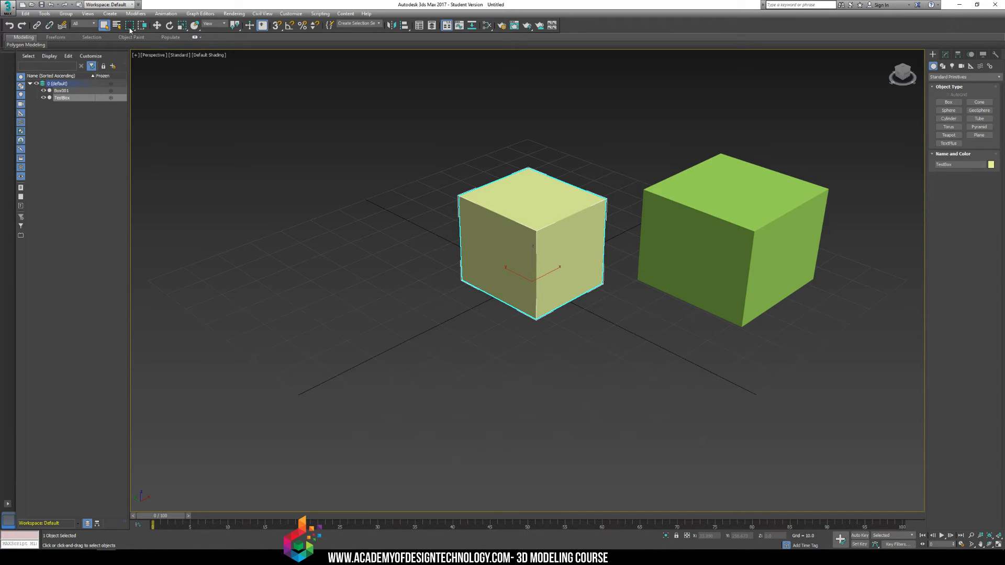
key("q")
key("q")
key("q")
key("w")
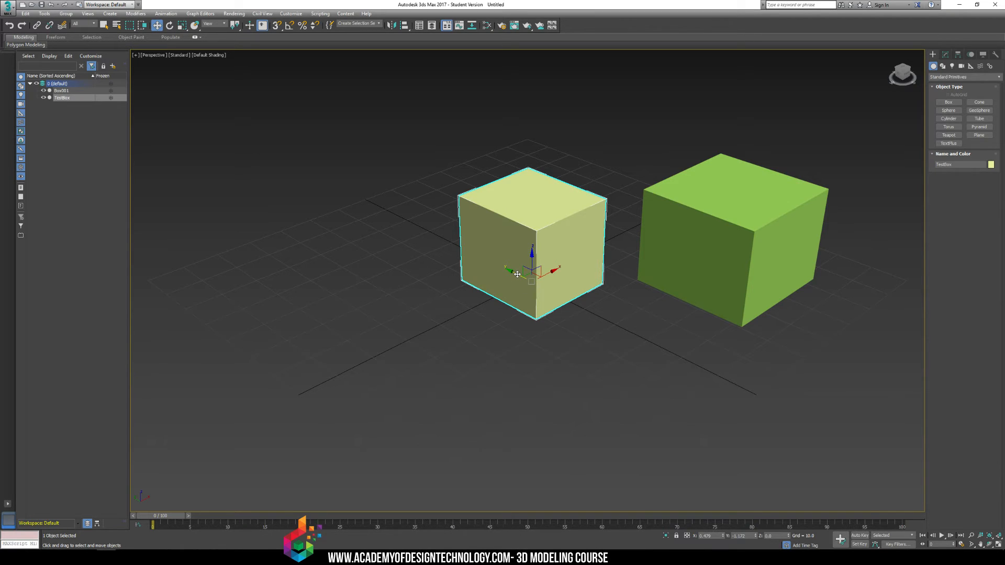
left_click_drag(517, 274, 563, 310)
left_click_drag(545, 253, 517, 240)
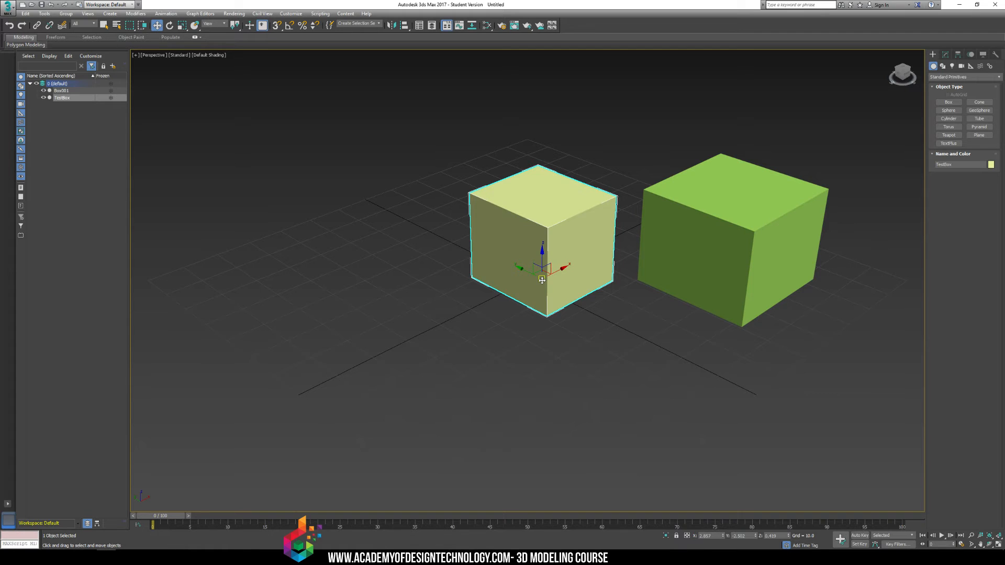
left_click_drag(542, 280, 521, 275)
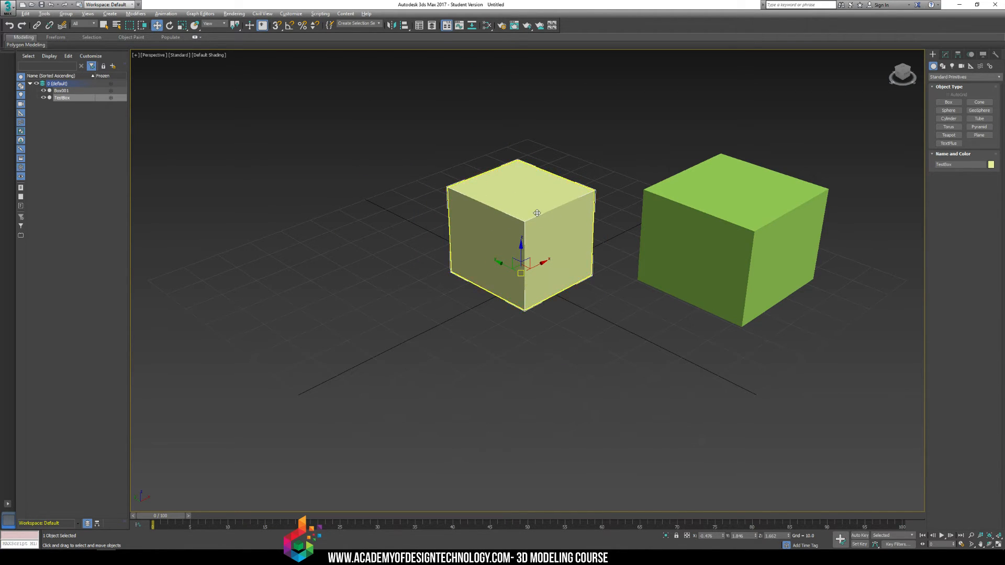
middle_click_drag(611, 165, 548, 275, "alt")
left_click_drag(493, 276, 603, 318)
Create a third box on the grid near TestBox, about 24 units high.
middle_click_drag(603, 318, 507, 353, "alt")
middle_click_drag(648, 287, 635, 291, "alt")
middle_click_drag(722, 314, 690, 321, "alt")
left_click(949, 102)
left_click_drag(749, 370, 636, 466)
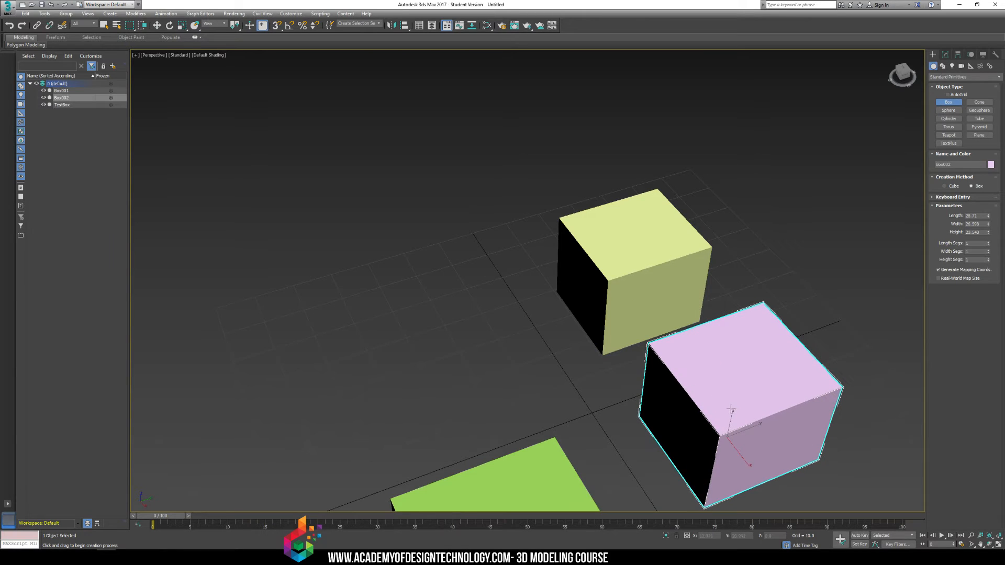
Move the new pink box across the grid to the other side of TestBox with Select and Move, and deselect it.
key("w")
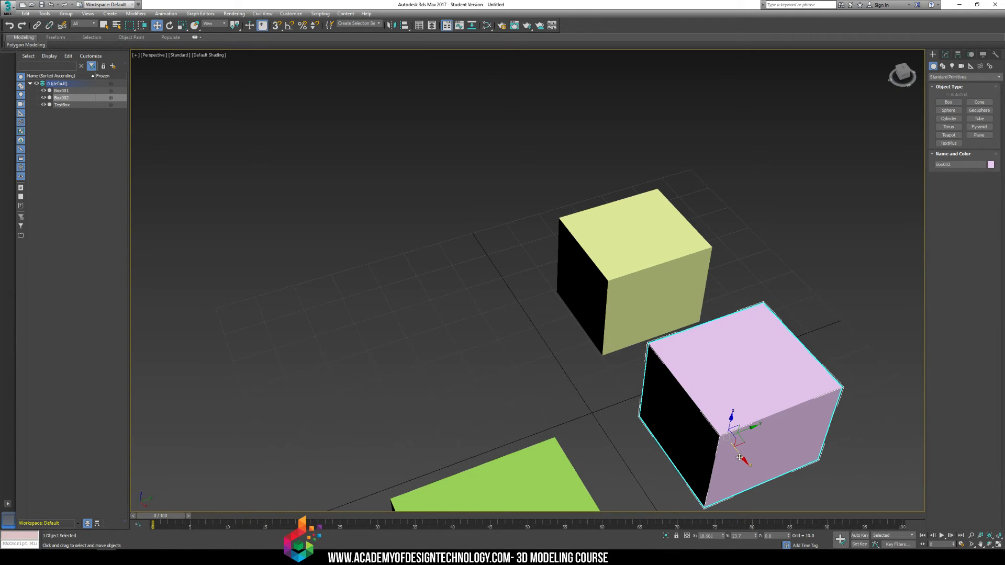
key("q")
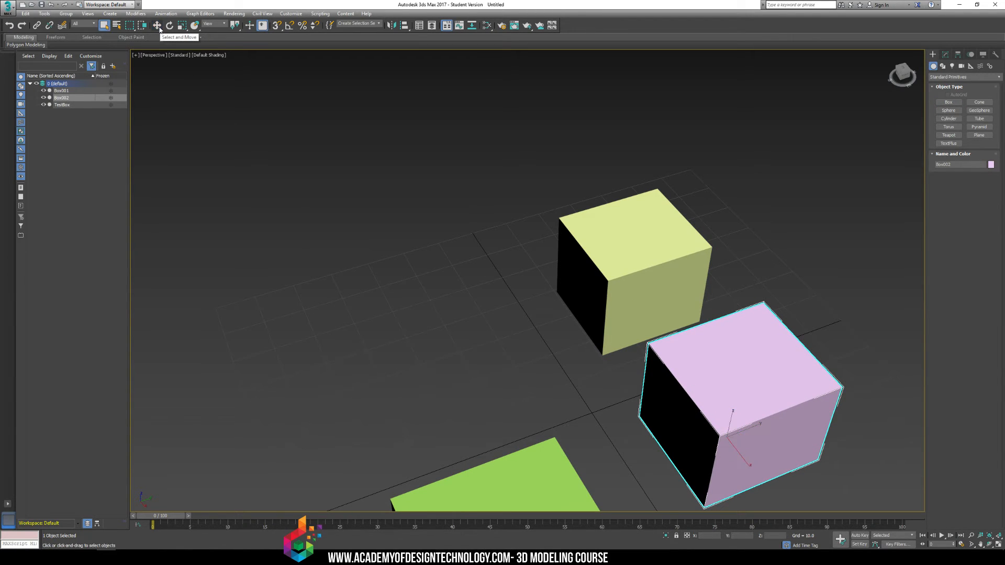
left_click(159, 28)
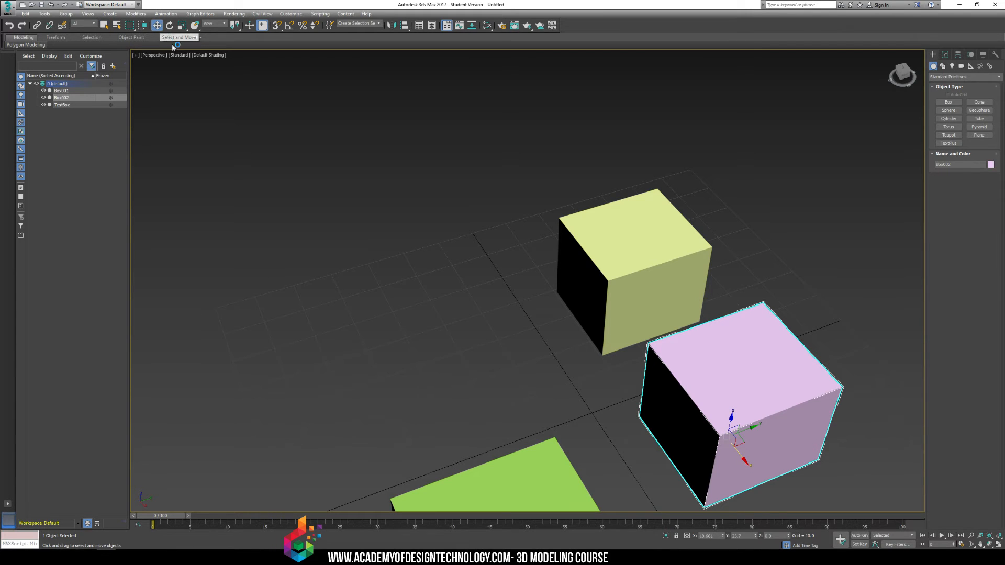
left_click_drag(741, 460, 402, 347)
left_click(528, 378)
Move the green box into the gap between the pink box and TestBox, and clear the selection.
left_click(524, 451)
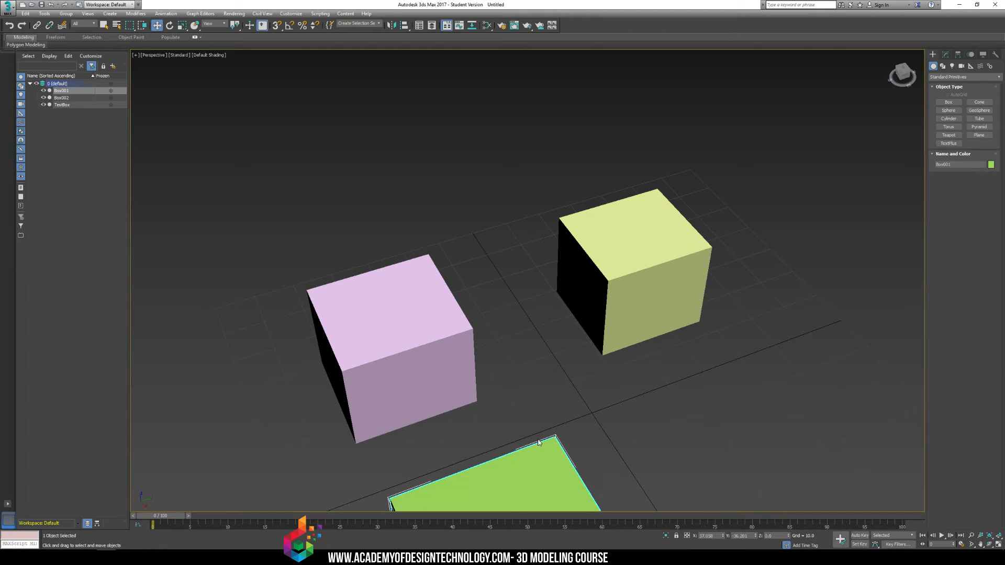
middle_click_drag(525, 451, 539, 300)
scroll(538, 304, "down", 3)
left_click_drag(538, 451, 376, 339)
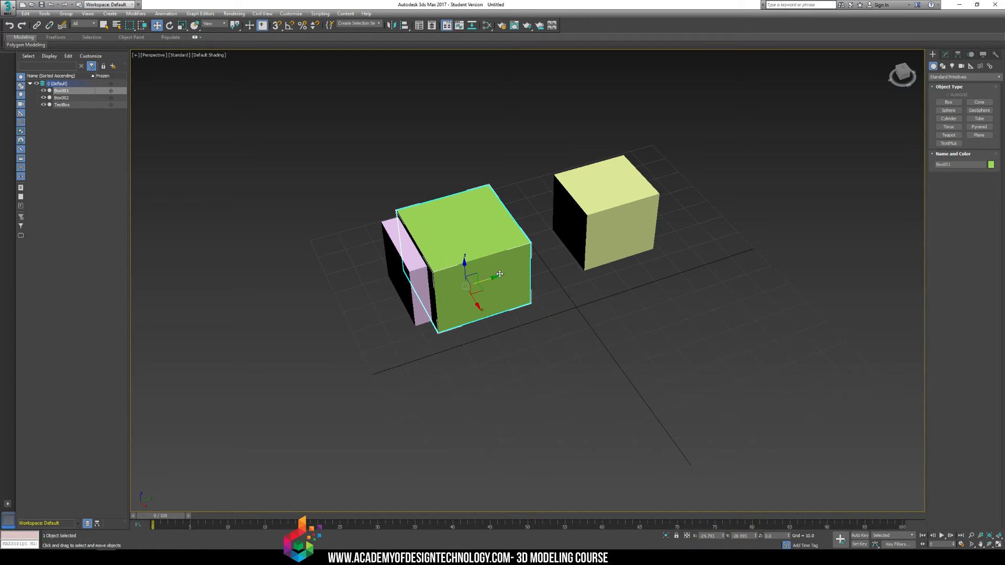
left_click_drag(500, 273, 564, 258)
left_click(701, 299)
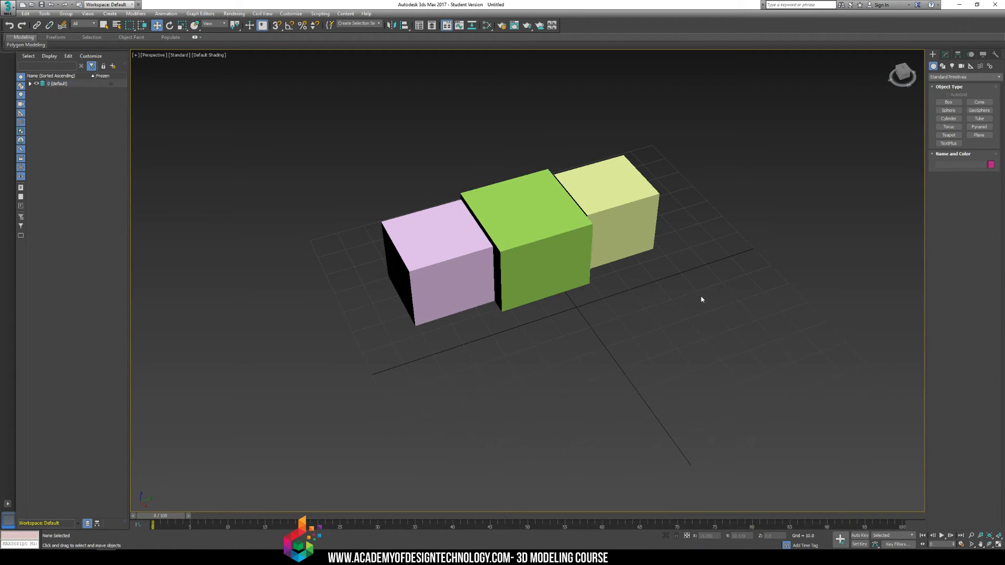
Select the pink box with Select Object, then use Select and Move to select the green box, TestBox and the green box again.
middle_click_drag(701, 299, 455, 291, "alt")
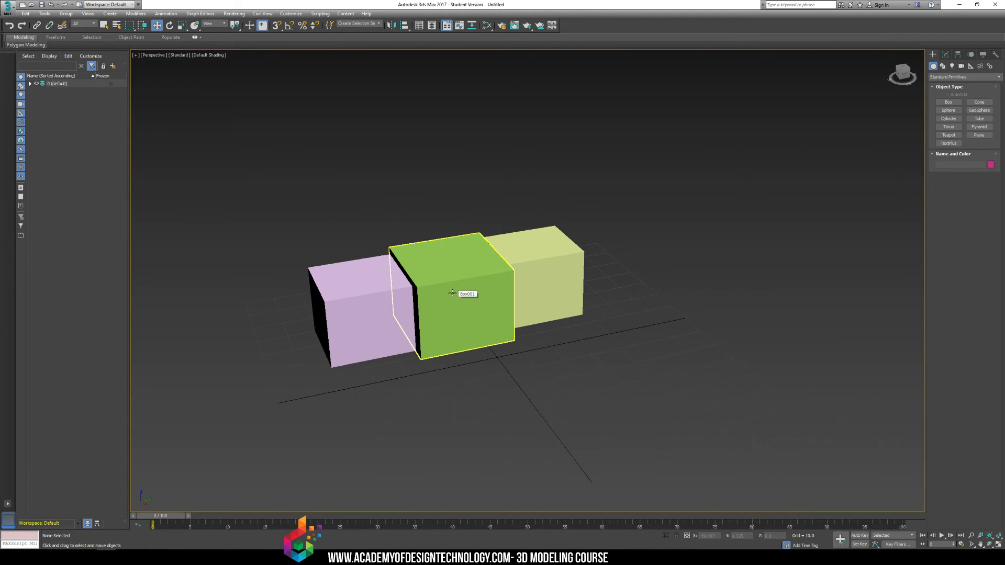
middle_click_drag(365, 239, 425, 230)
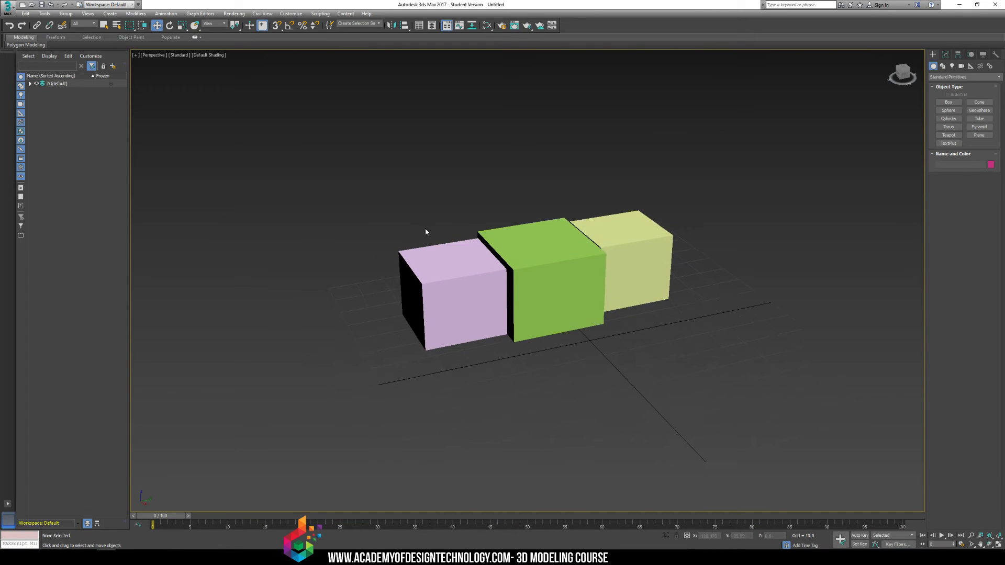
key("q")
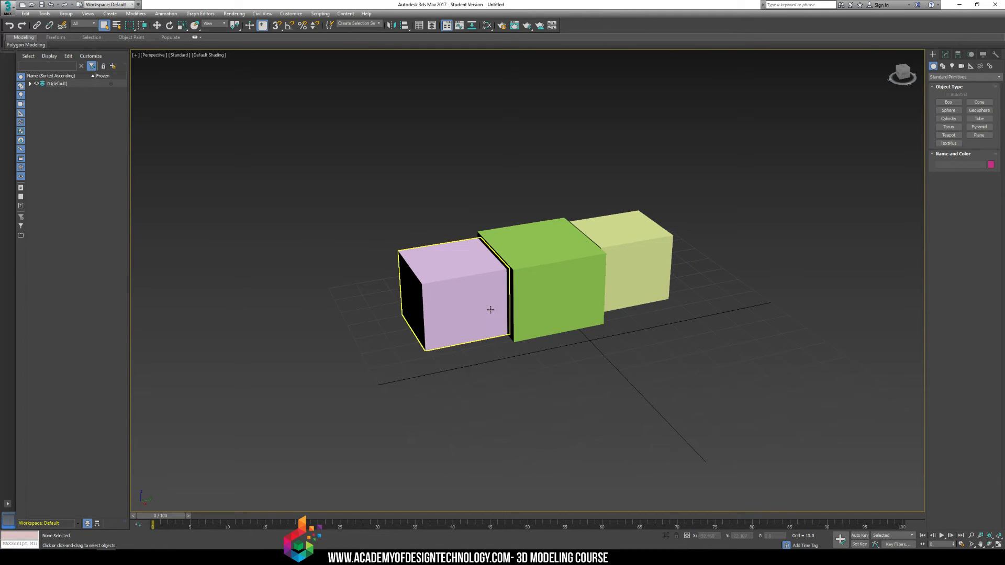
left_click(468, 296)
key("w")
left_click(565, 293)
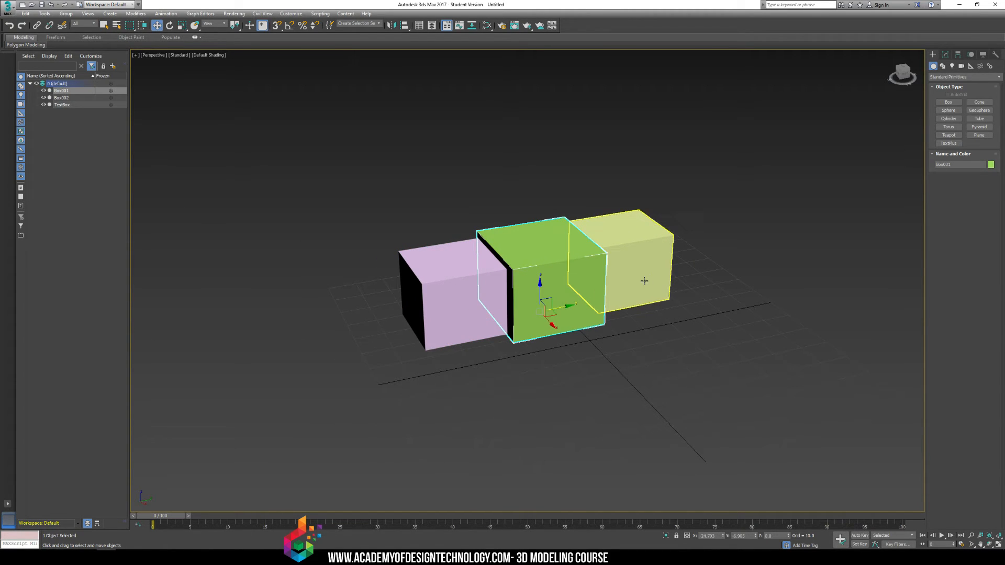
left_click(650, 278)
left_click(584, 276)
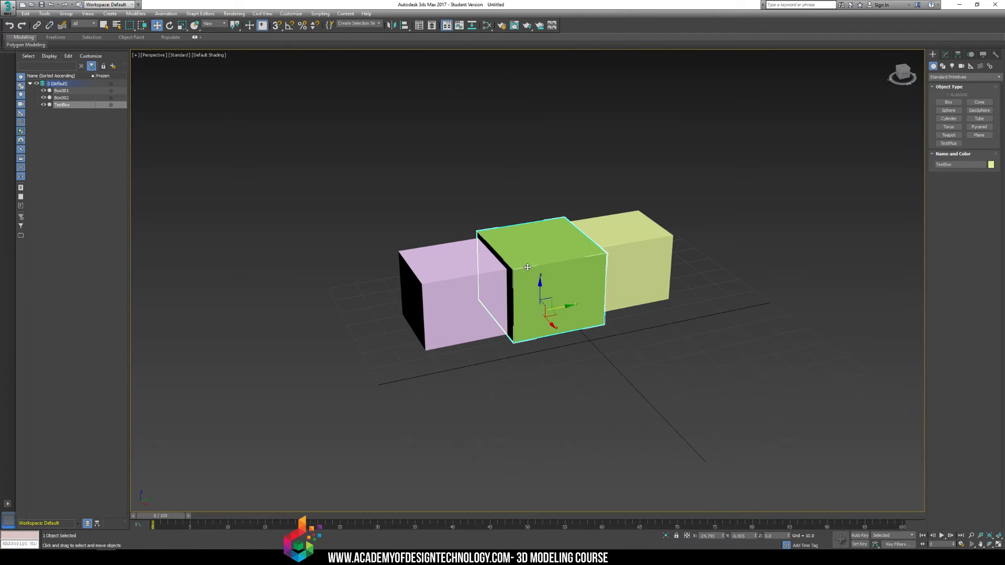
Toggle to Select Object and back to Select and Move, select the pink box and TestBox, and finish on the pink box.
key("q")
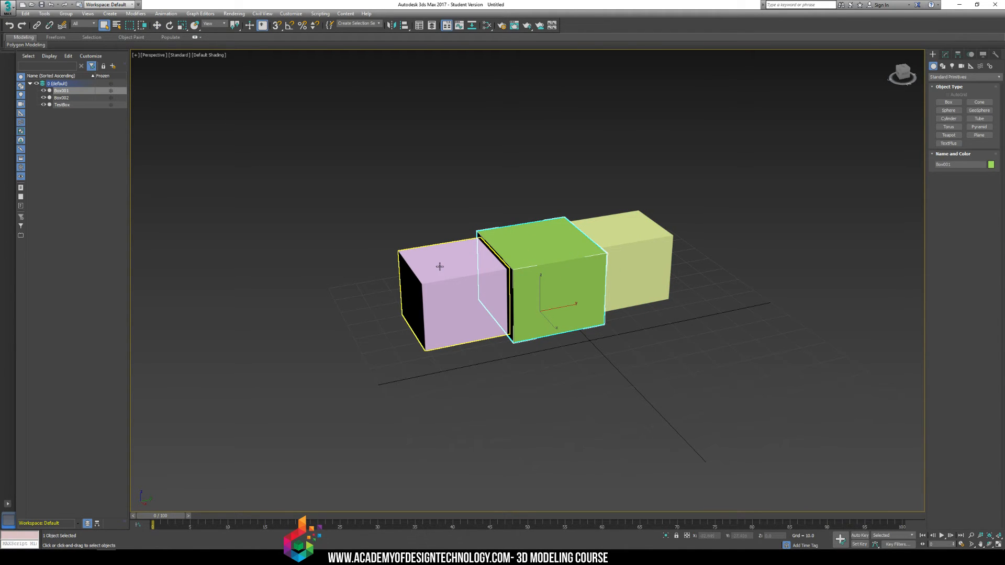
key("w")
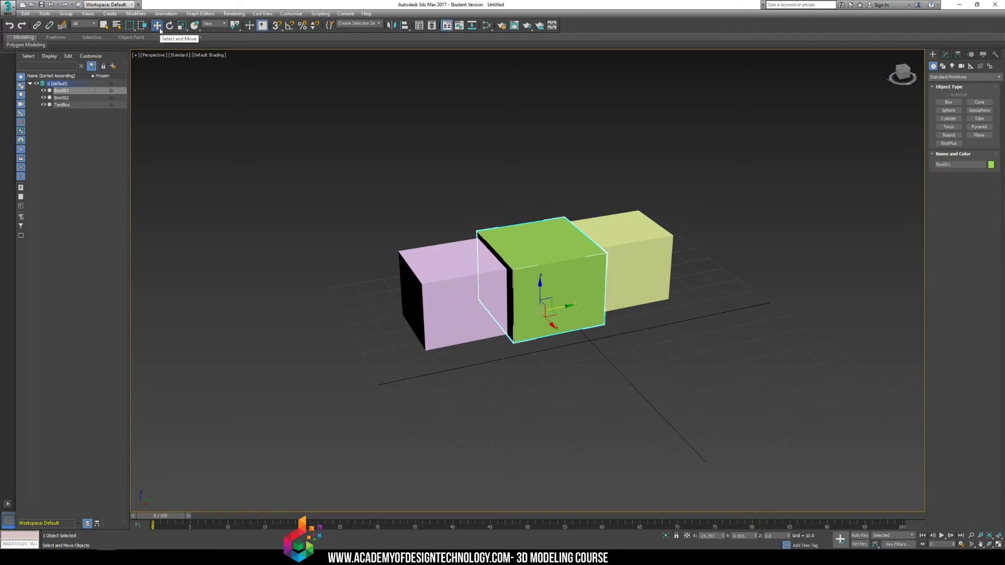
left_click(436, 265)
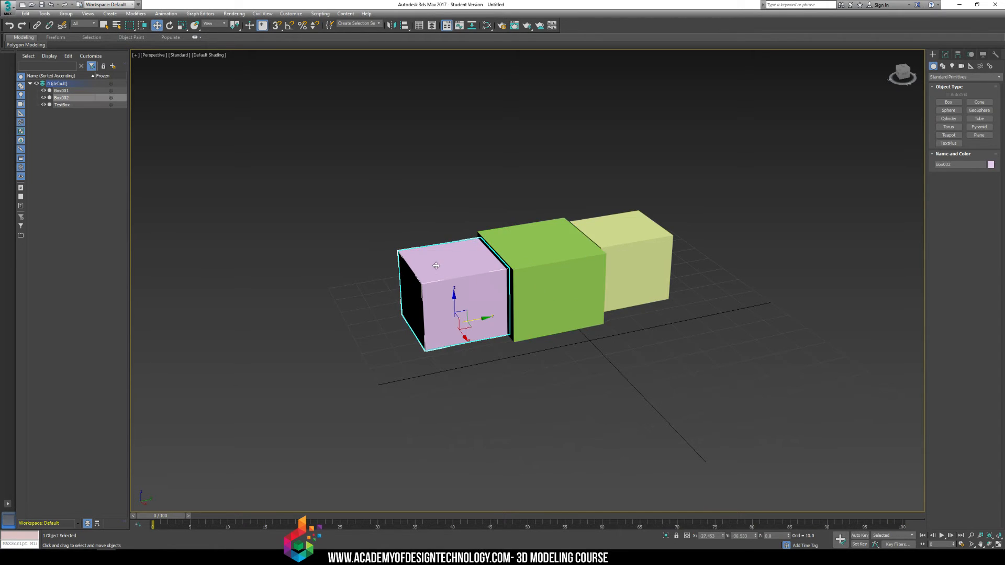
left_click(660, 250)
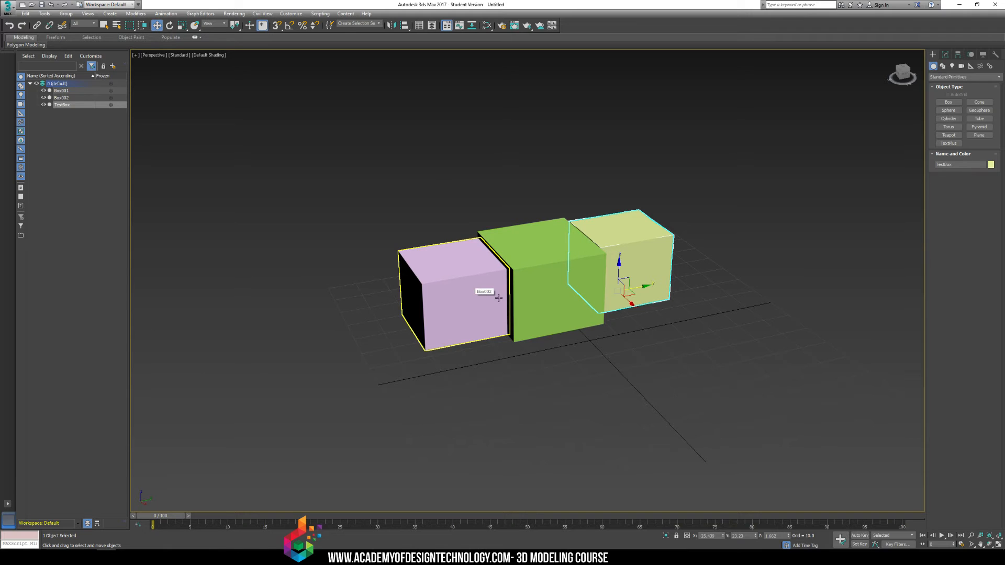
left_click(540, 287)
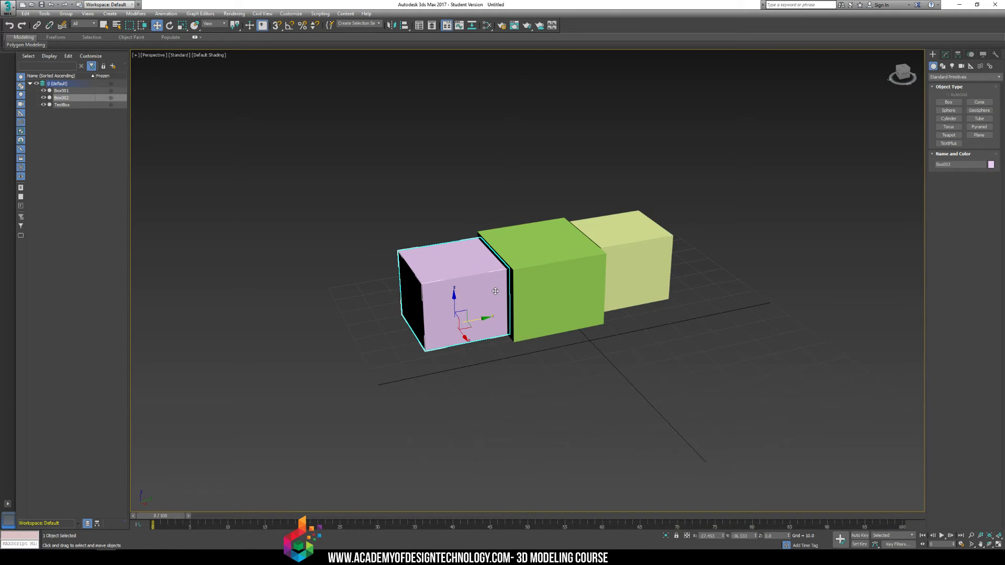
Use Select and Move to select TestBox, the pink box and the green box in turn, finishing on the green box.
left_click(614, 266)
left_click(498, 303)
left_click(544, 298)
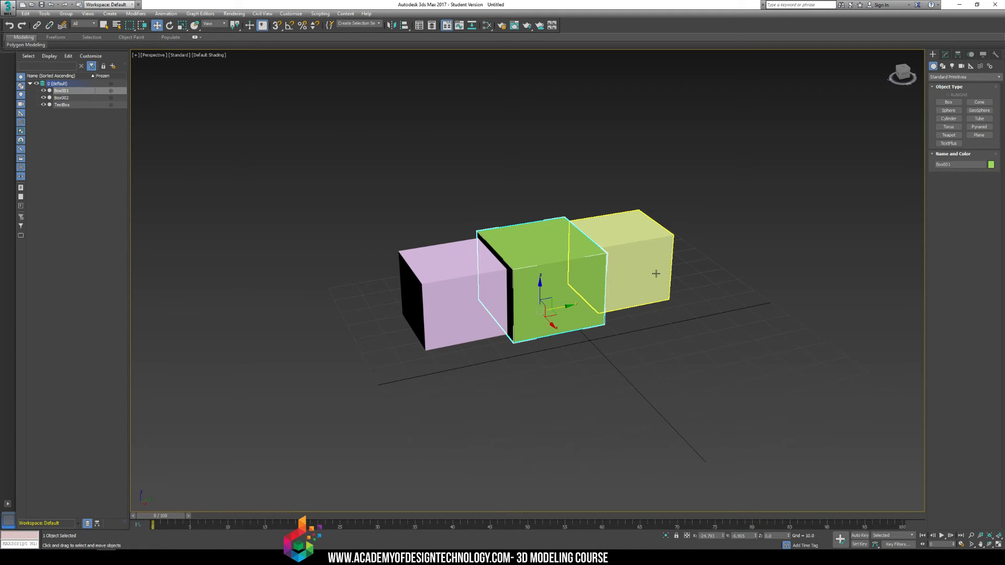
left_click(625, 285)
left_click(539, 293)
left_click(460, 309)
left_click(557, 280)
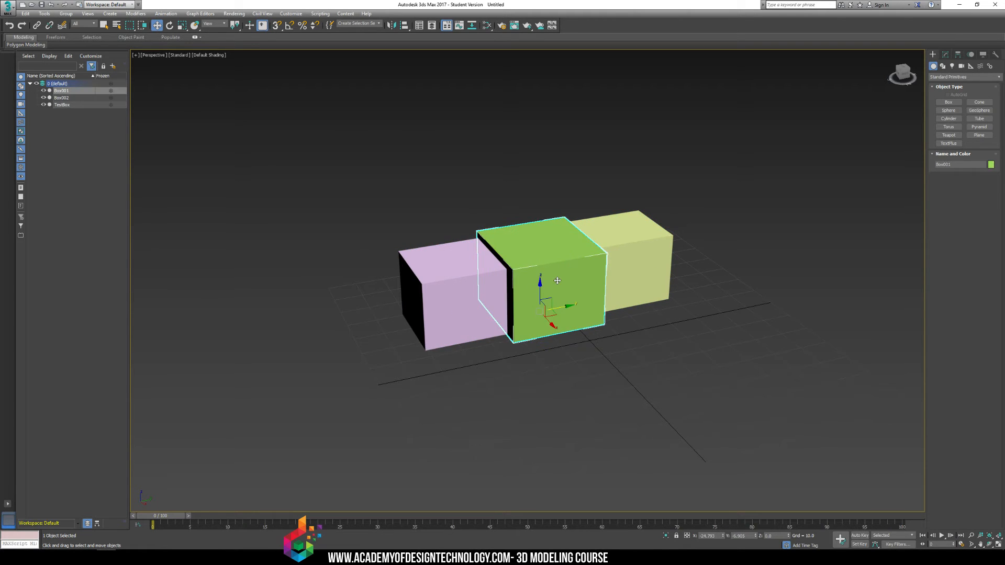
Move the green box along the X axis out of the gap between the other two boxes, and clear the selection.
left_click_drag(547, 316, 588, 391)
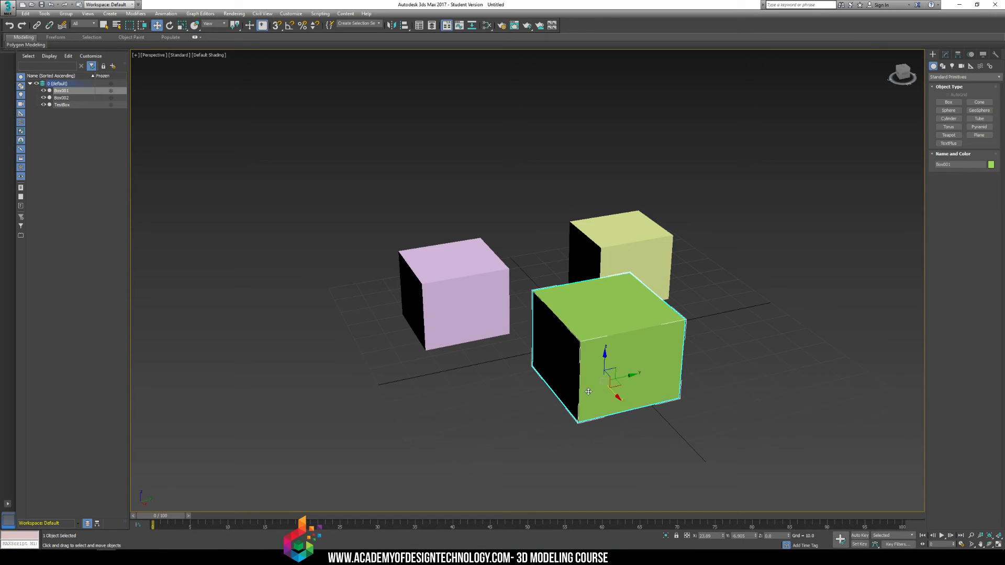
left_click(449, 362)
middle_click_drag(478, 316, 499, 351, "alt")
mouse_move(541, 273)
middle_mouse_down()
mouse_move(504, 306)
mouse_move(540, 281)
middle_mouse_up()
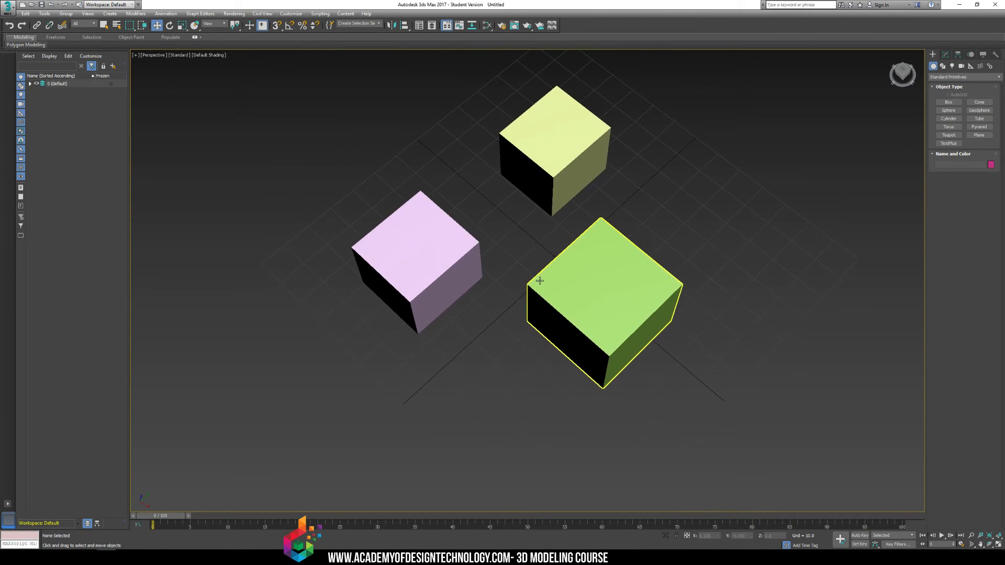
Switch between Select Object, Select and Move, and Select and Rotate, finishing with Select and Rotate active.
key("q")
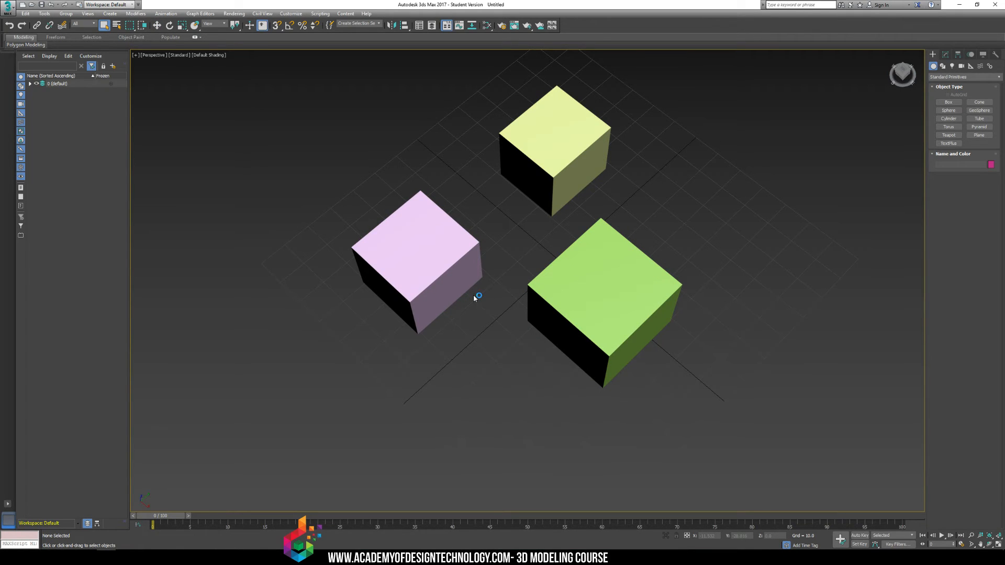
key("w")
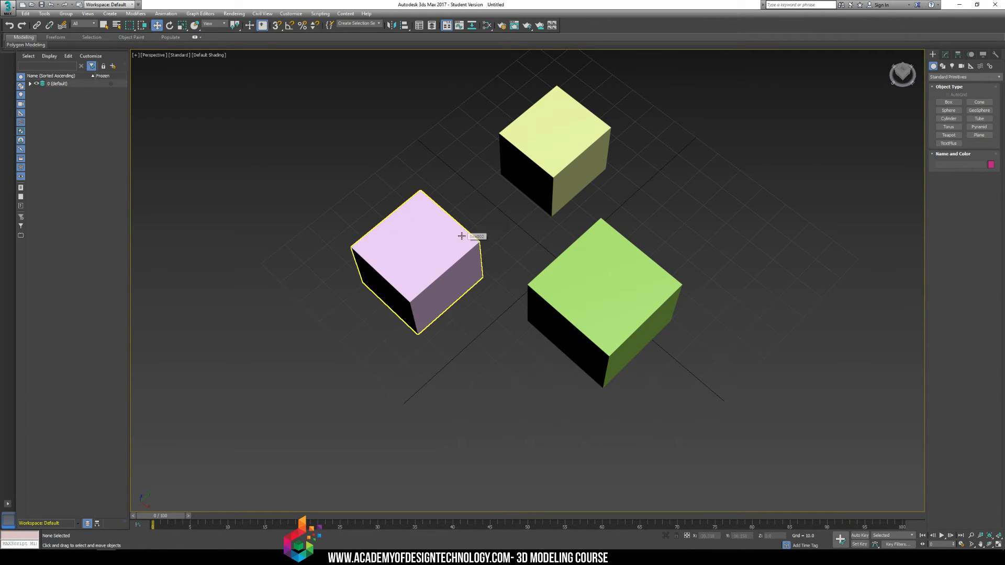
key("e")
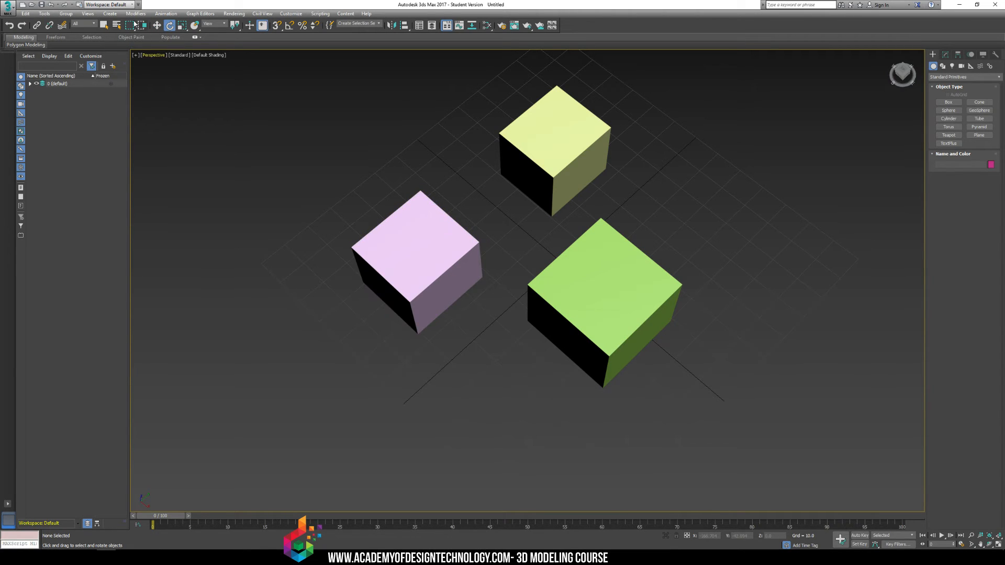
left_click(104, 25)
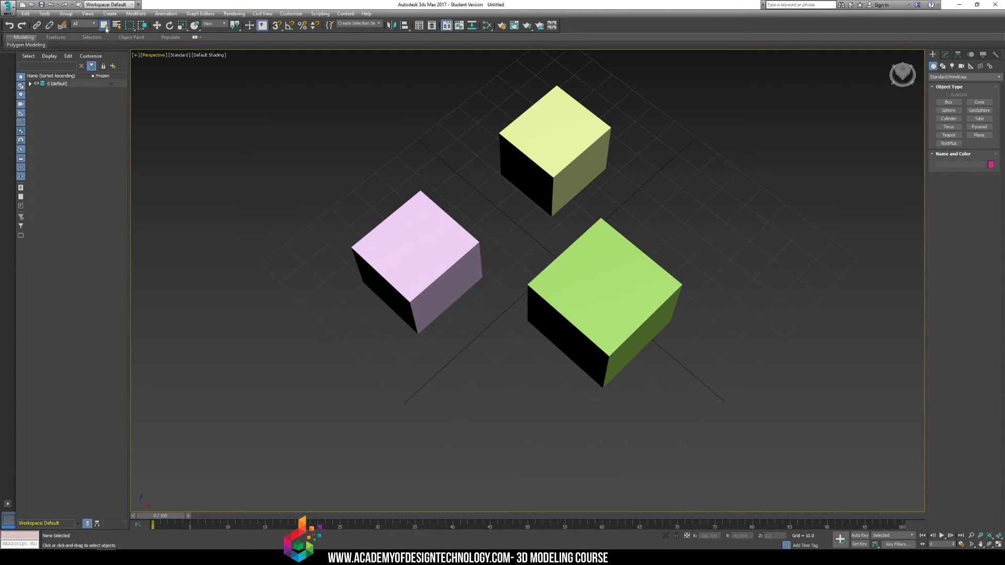
left_click(169, 25)
key("q")
left_click(160, 28)
left_click(172, 30)
left_click(155, 27)
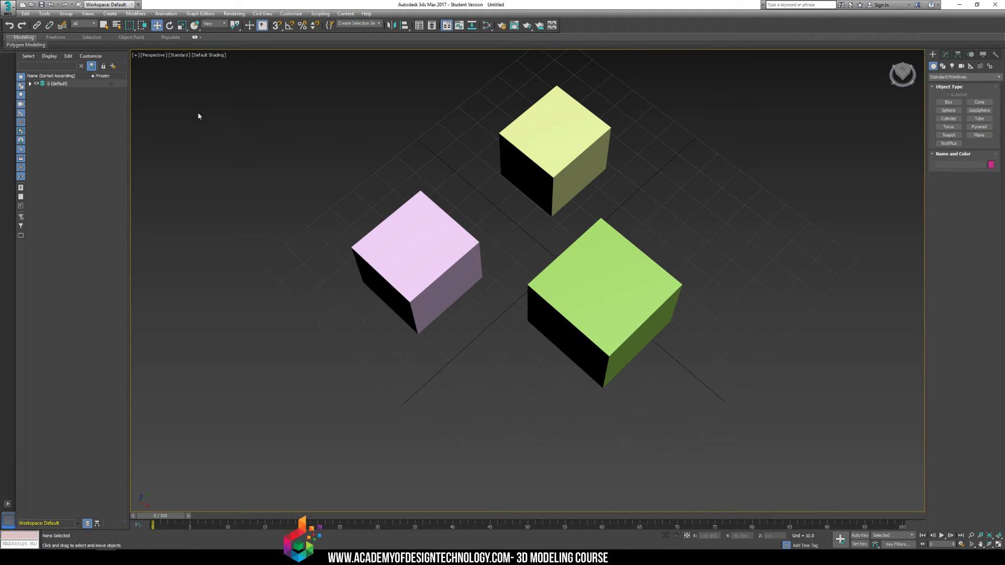
left_click(170, 27)
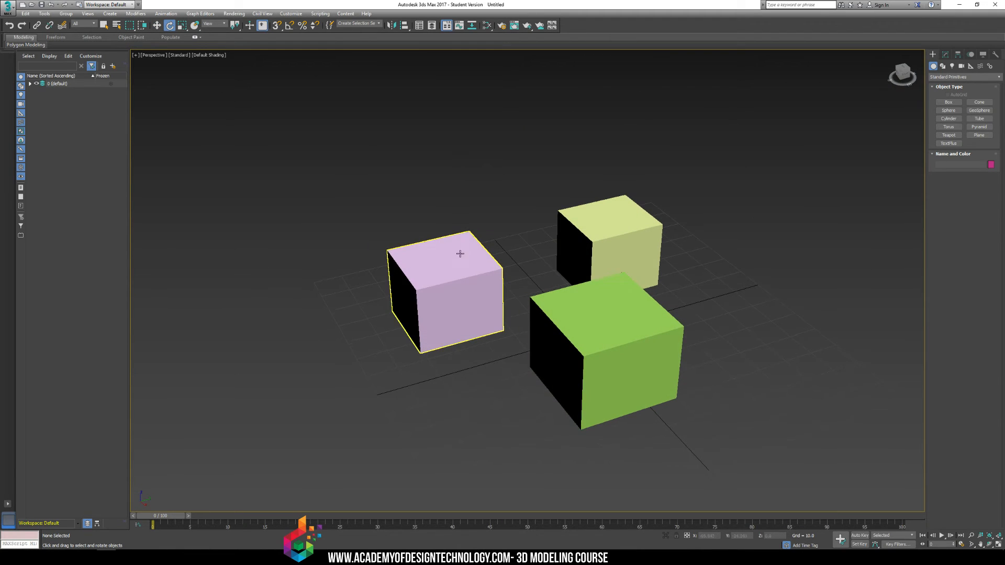
Select the green box with Select and Rotate, and rotate it about its Y axis and freely about several axes.
left_click(600, 327)
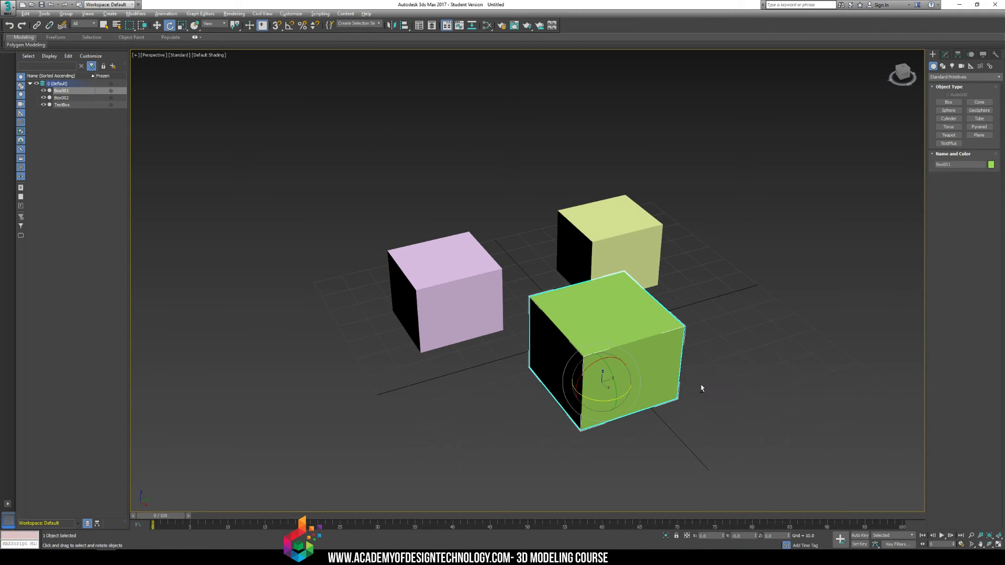
middle_click_drag(701, 388, 681, 404, "alt")
middle_click_drag(682, 403, 646, 362)
scroll(652, 352, "up", 5)
scroll(644, 360, "down", 2)
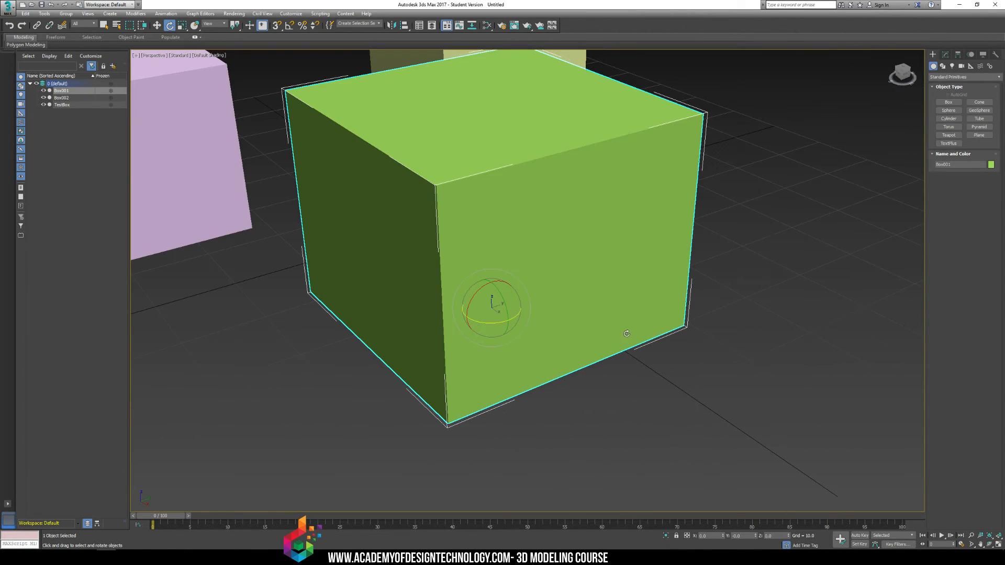
scroll(496, 294, "down", 3)
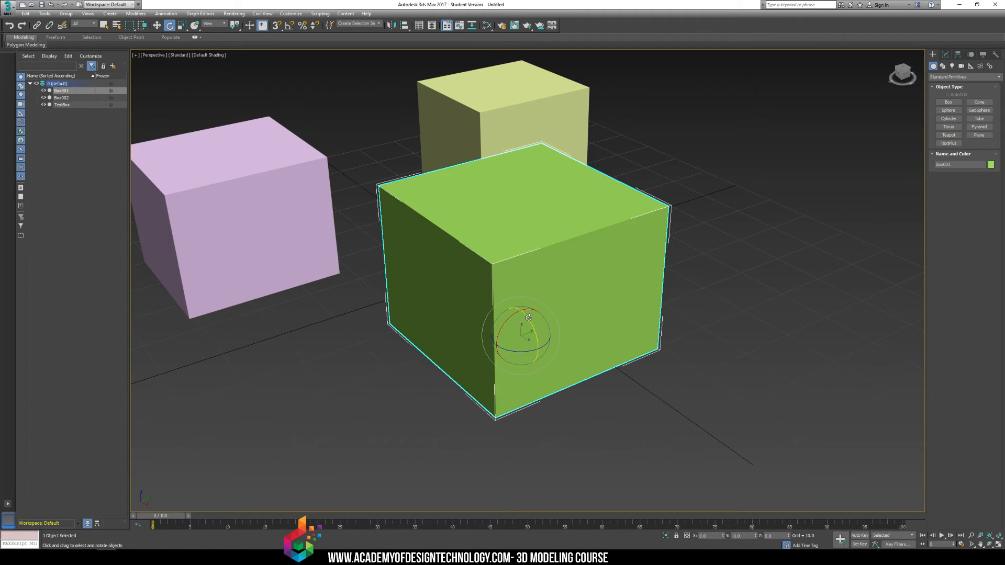
mouse_move(528, 317)
left_mouse_down()
mouse_move(536, 352)
mouse_move(521, 320)
mouse_move(530, 332)
mouse_move(523, 321)
mouse_move(521, 341)
mouse_move(515, 315)
mouse_move(525, 312)
left_mouse_up()
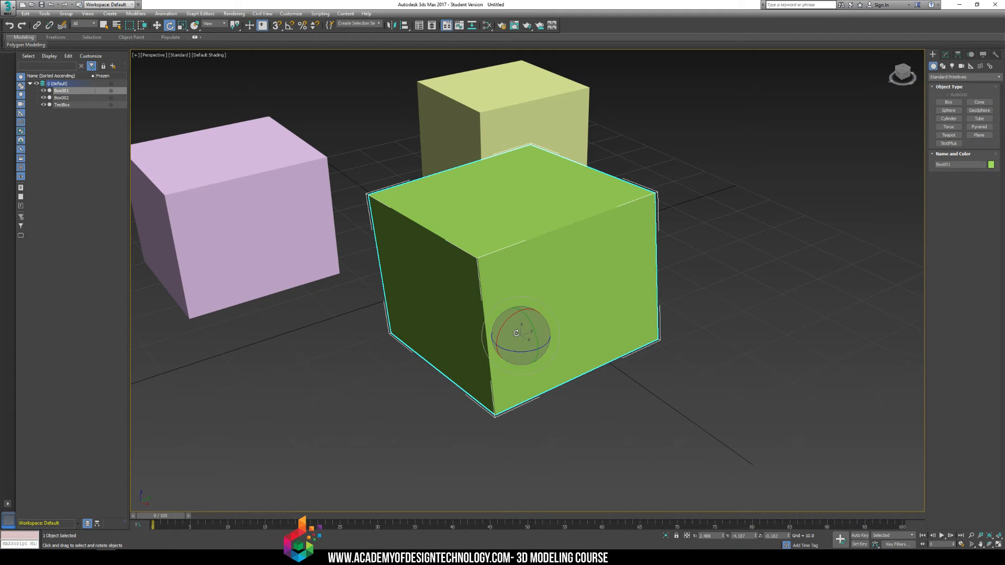
left_click_drag(516, 332, 503, 61)
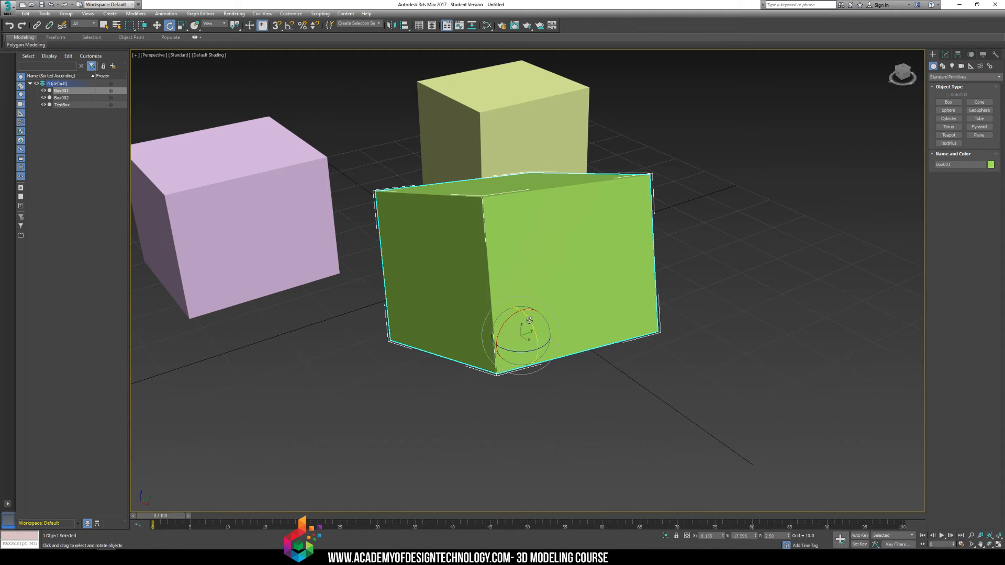
left_click_drag(529, 320, 541, 285)
Try moving the green box with Select and Move, cancel the move, and repeatedly redo and undo the last change.
key("w")
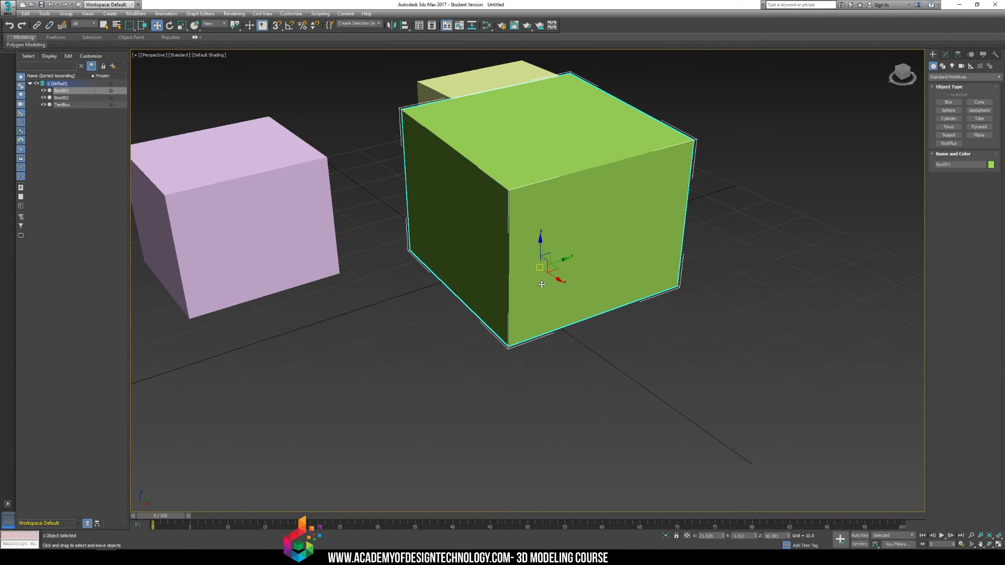
right_click(594, 292)
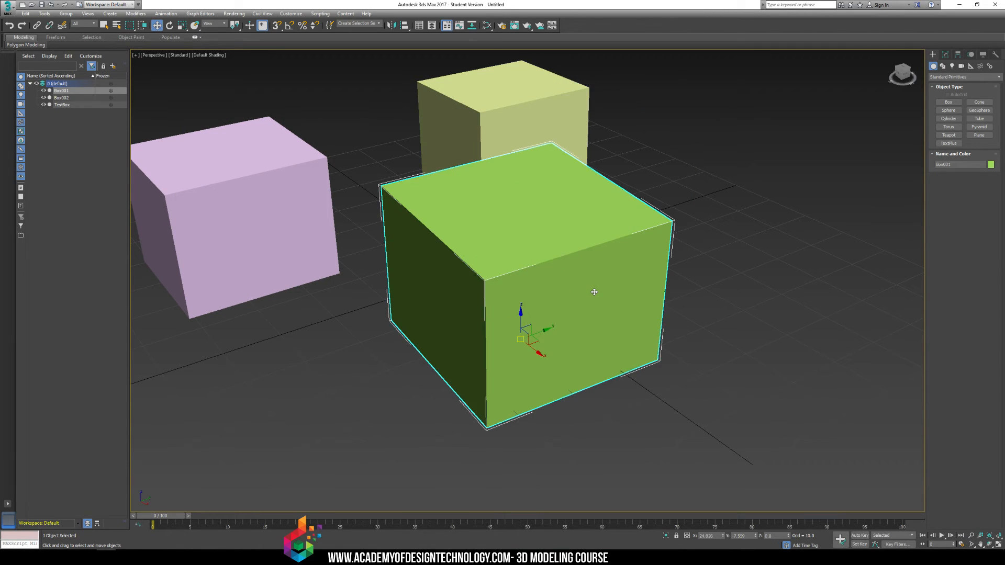
key("ctrl+y")
key("ctrl+z")
key("ctrl+y")
key("ctrl+z")
key("ctrl+y")
key("ctrl+z")
key("ctrl+y")
key("ctrl+z")
With the green box selected, cycle through the select, move, rotate and scale tools, finishing on Select and Uniform Scale.
key("e")
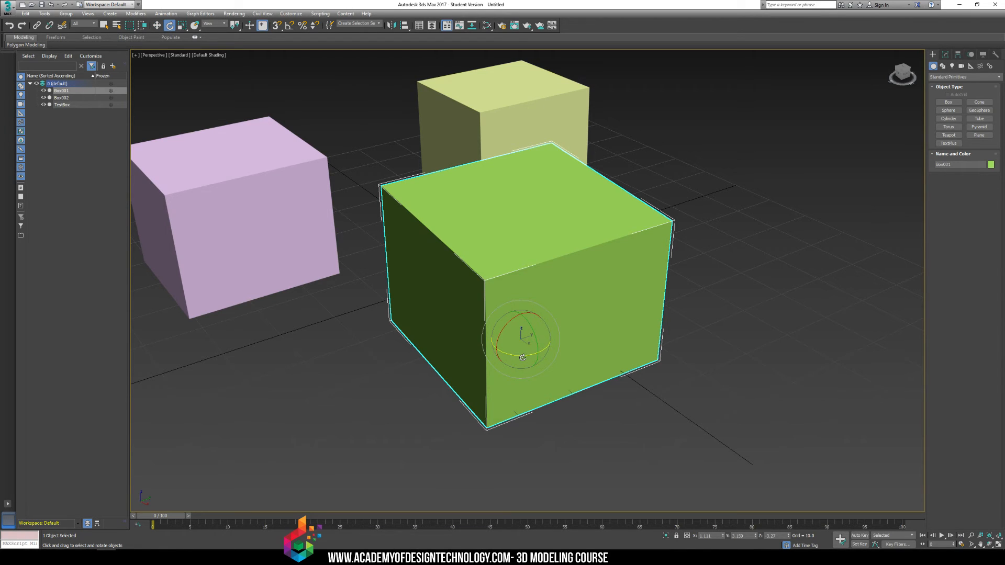
key("q")
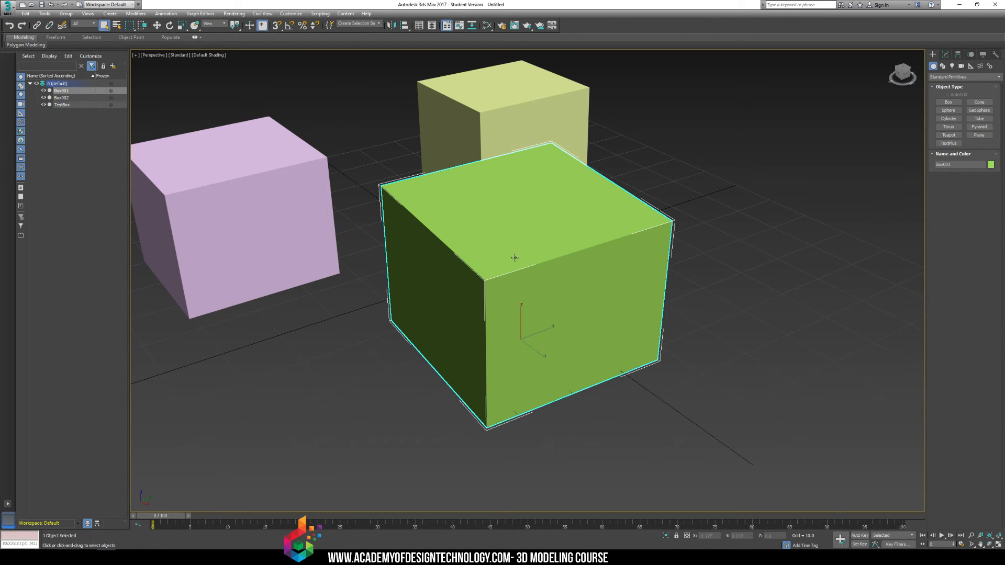
key("w")
key("e")
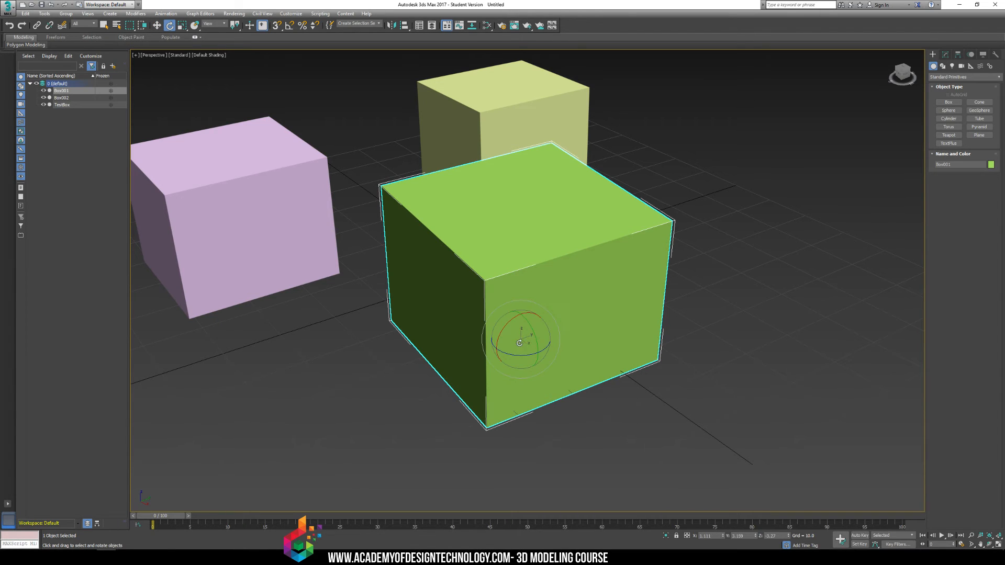
key("r")
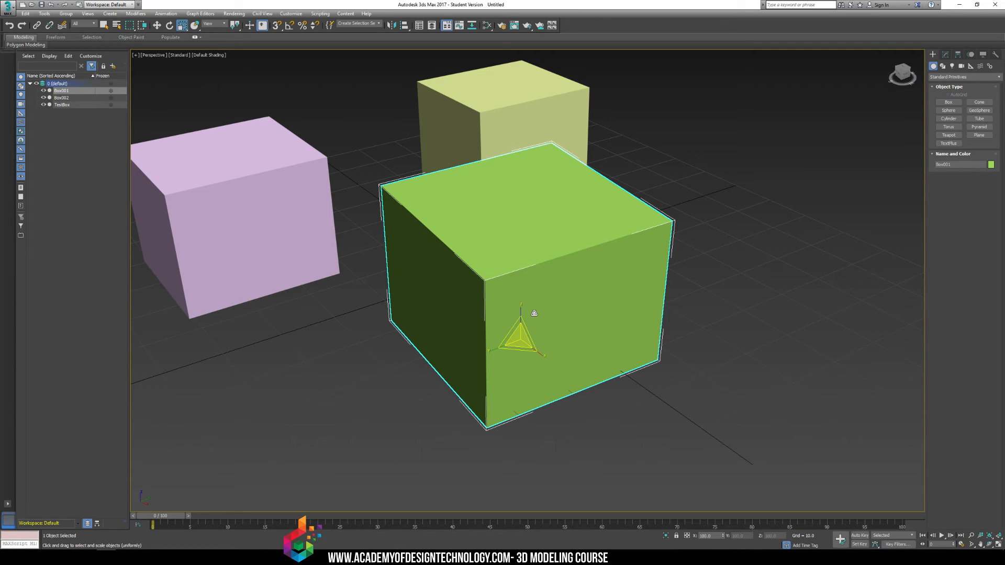
key("w")
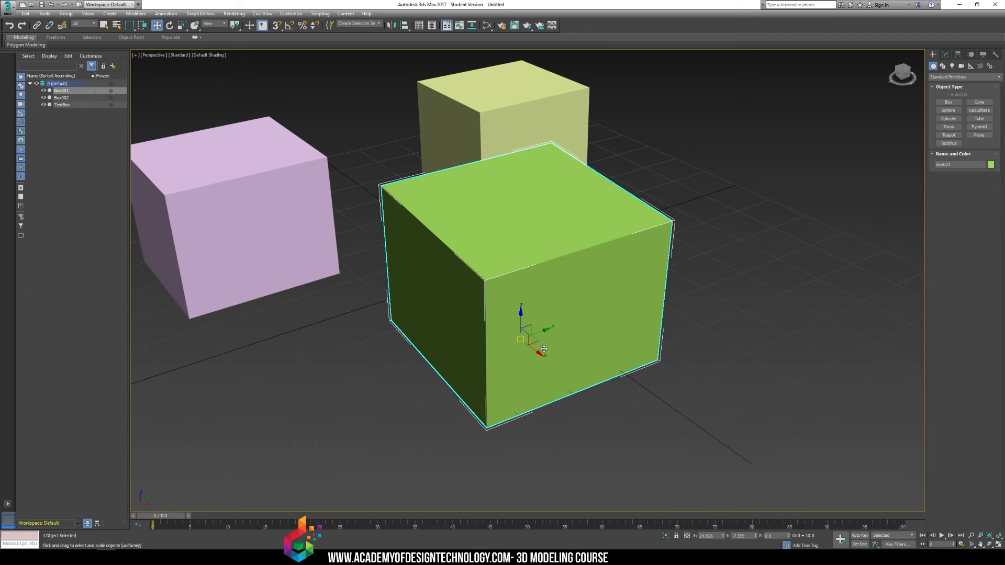
key("r")
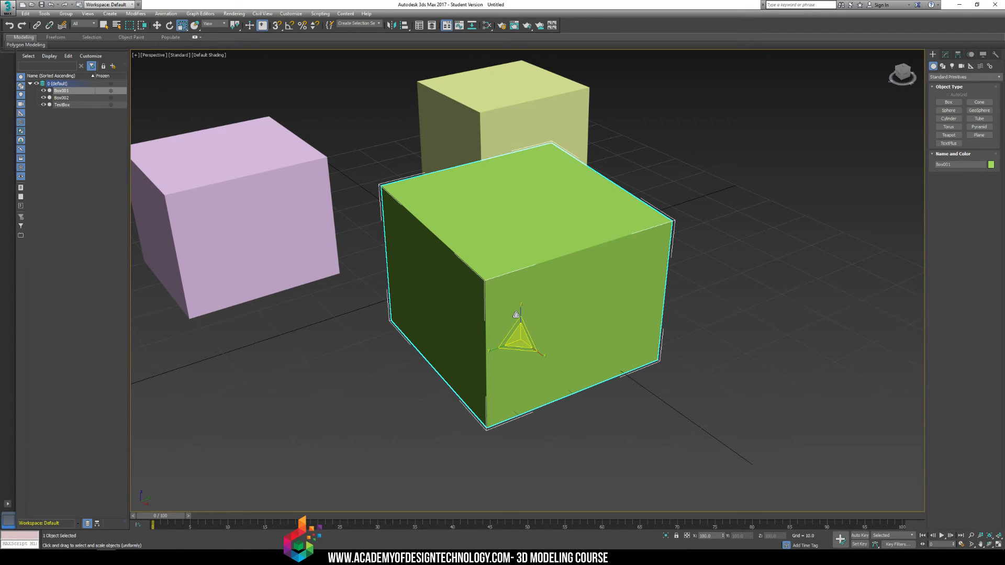
key("r")
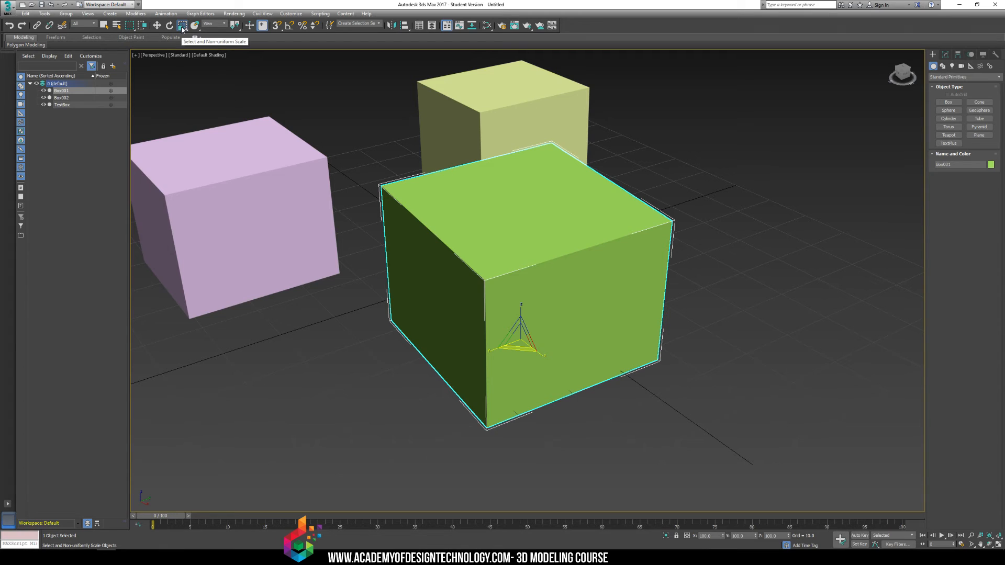
mouse_move(182, 29)
left_mouse_down()
mouse_move(182, 49)
mouse_move(183, 29)
left_mouse_up()
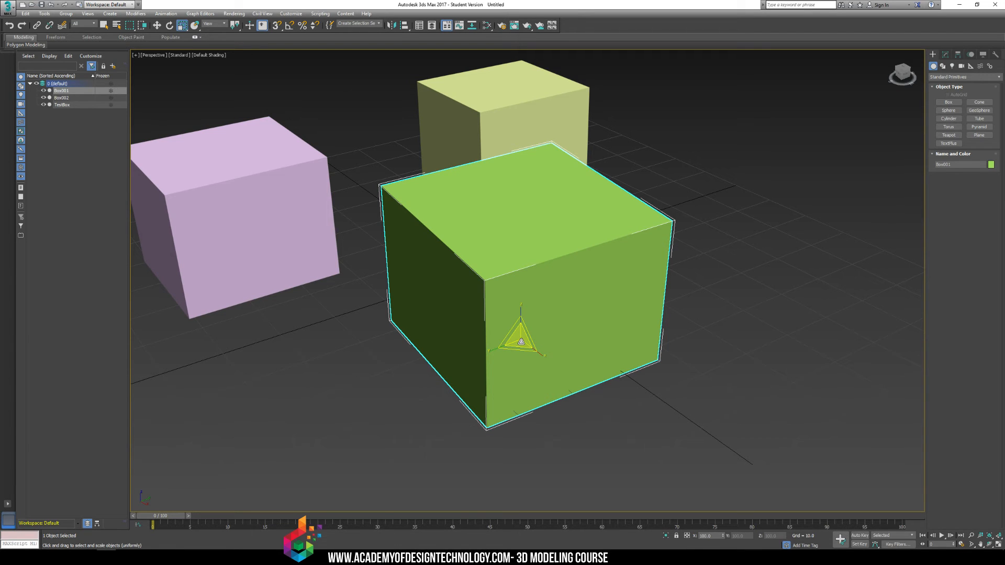
Scale the green box into a long block stretched along Y, about 39% on X and 51% on Z.
left_click_drag(518, 341, 461, 370)
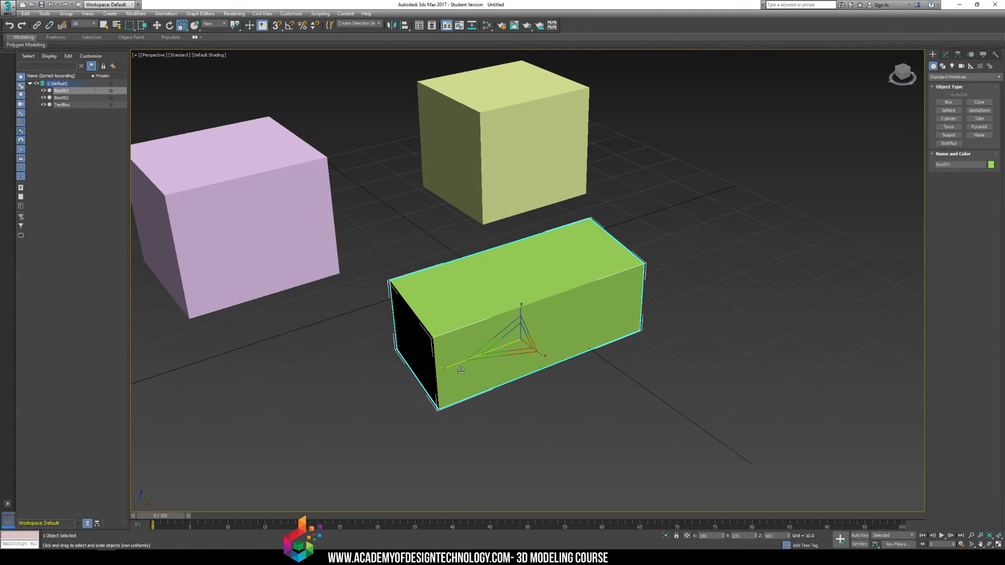
left_click_drag(541, 358, 469, 340)
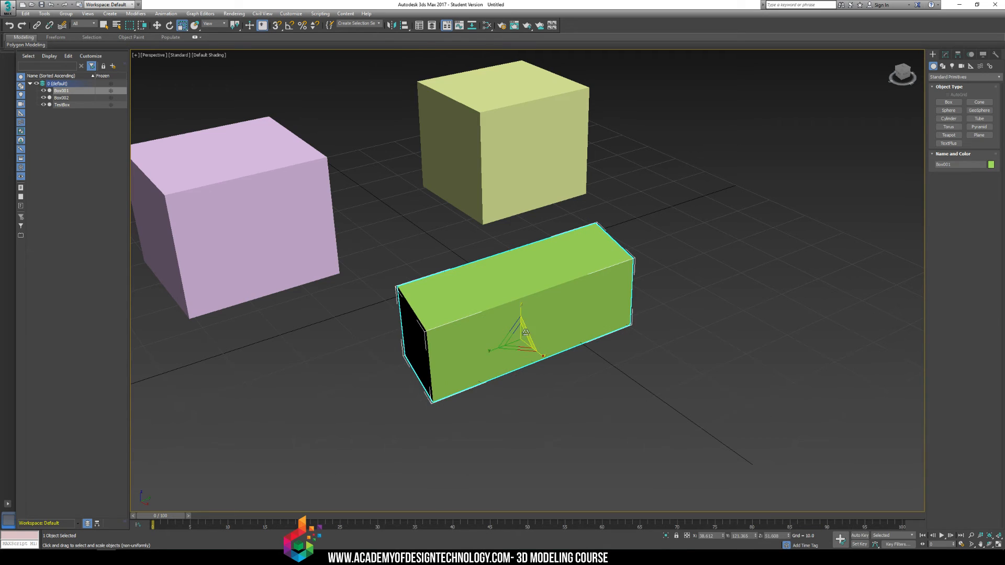
scroll(497, 273, "down", 3)
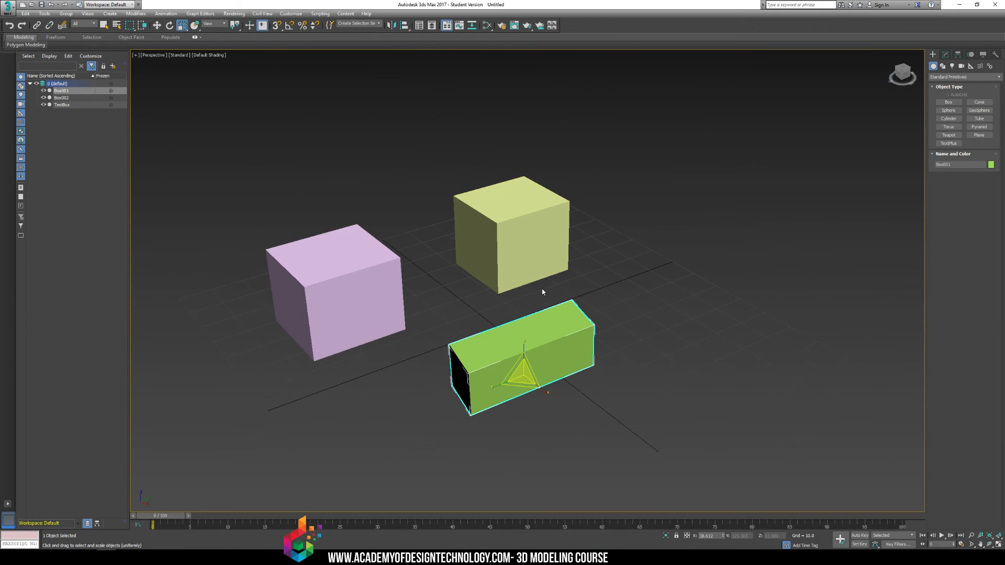
Delete the green box, TestBox and the pink box from the scene.
key("Delete")
left_click(535, 256)
key("Delete")
left_click(386, 292)
key("Delete")
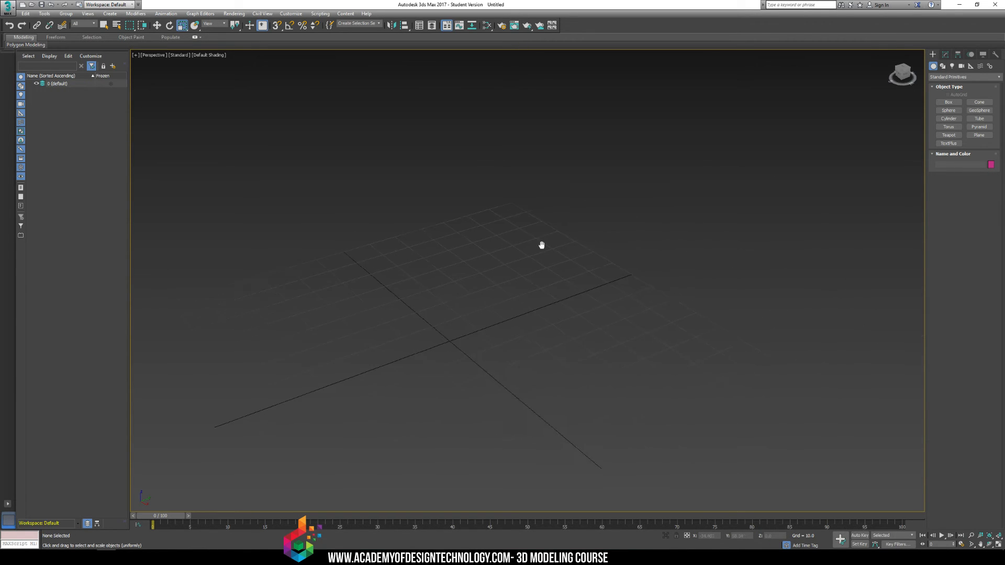
Create a low box about 16 long and 33 wide on the grid, on one side of the X axis line.
middle_click_drag(540, 245, 632, 260)
scroll(532, 268, "up", 5)
scroll(532, 268, "down", 8)
mouse_move(531, 284)
middle_mouse_down("alt")
mouse_move(532, 263)
mouse_move(523, 280)
middle_mouse_up("alt")
scroll(523, 290, "up", 3)
left_click(948, 102)
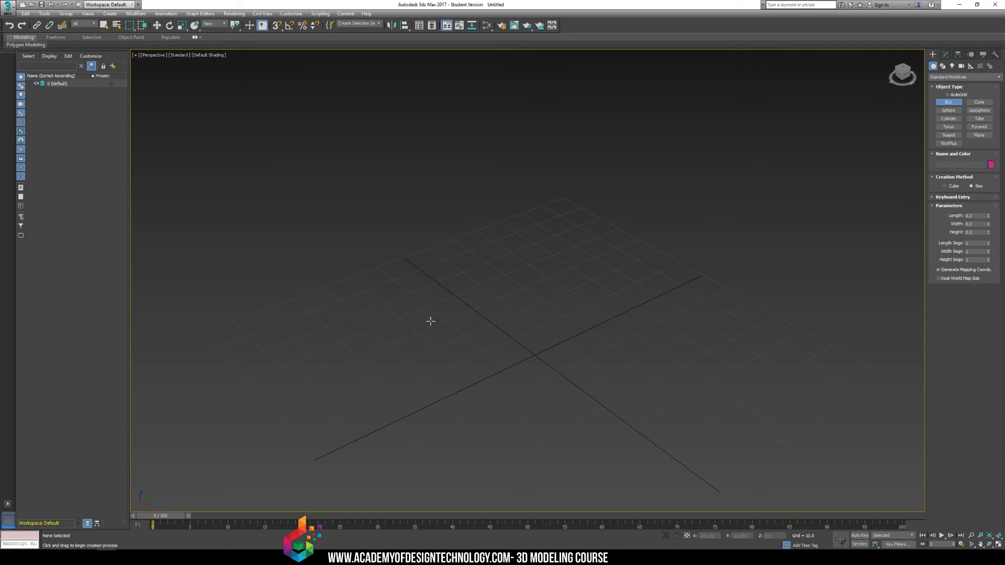
left_click_drag(430, 321, 449, 396)
left_click(449, 396)
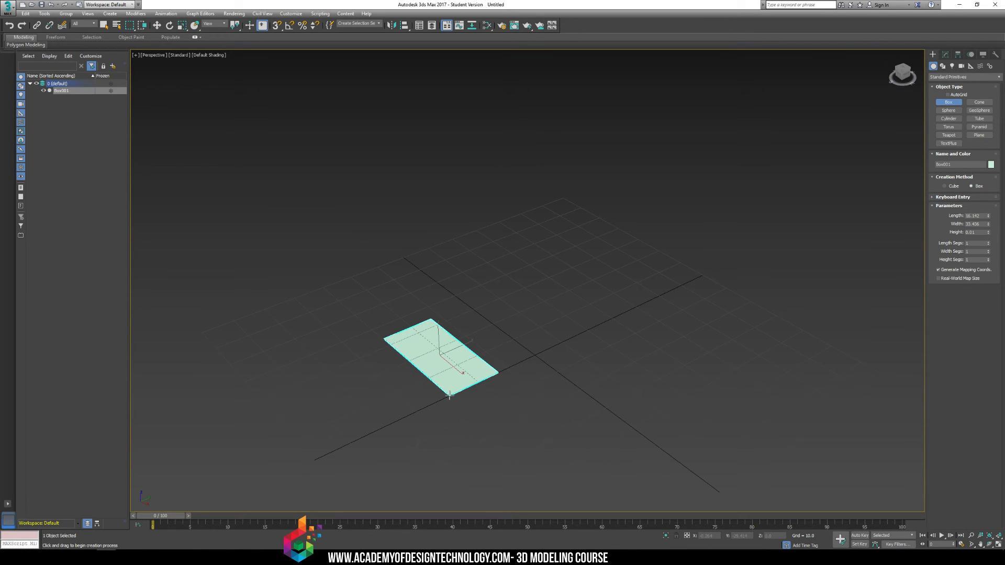
left_click(450, 363)
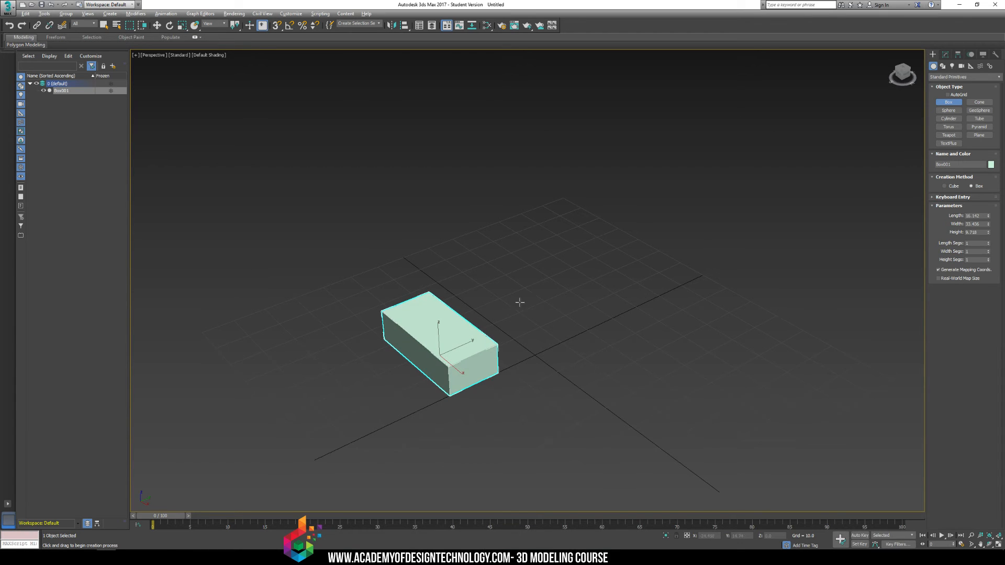
Create a second, narrower box about 13 long and 7 high on the opposite side of the X axis line.
middle_click_drag(519, 302, 547, 316, "alt")
left_click_drag(537, 310, 588, 388)
left_click(582, 372)
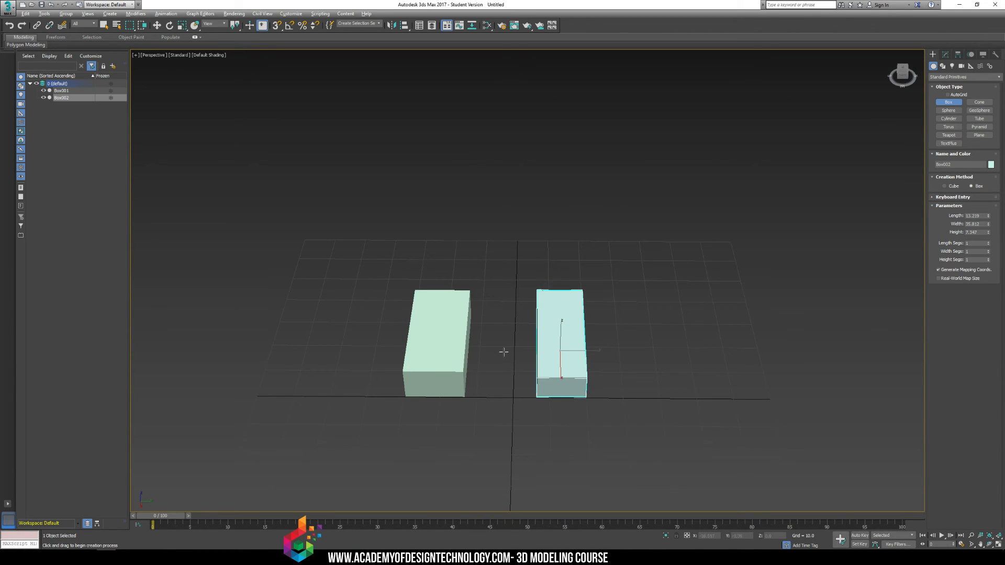
Scale the second box along Z up to the height of the first box, and deselect it.
middle_click_drag(504, 352, 506, 319, "alt")
key("r")
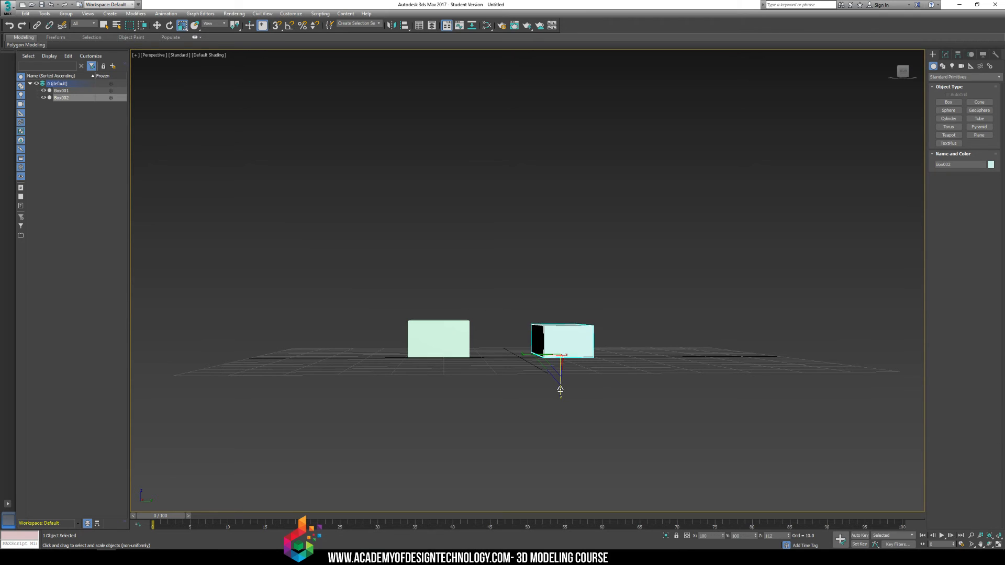
left_click_drag(560, 390, 557, 395)
left_click(558, 260)
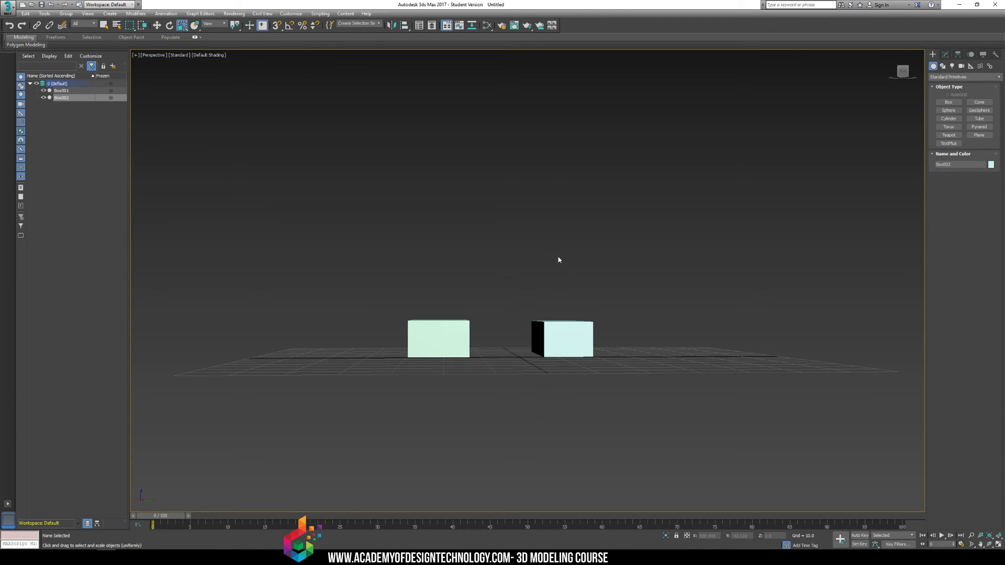
Create two tall, narrow boxes about 7 long as legs, one standing on each low foot box.
middle_click_drag(558, 259, 553, 332, "alt")
middle_click_drag(662, 337, 636, 345, "alt")
left_click(617, 356)
middle_click_drag(504, 358, 694, 362, "alt")
key("w")
left_click(949, 103)
middle_click_drag(626, 316, 571, 359, "alt")
left_click_drag(496, 384, 534, 401)
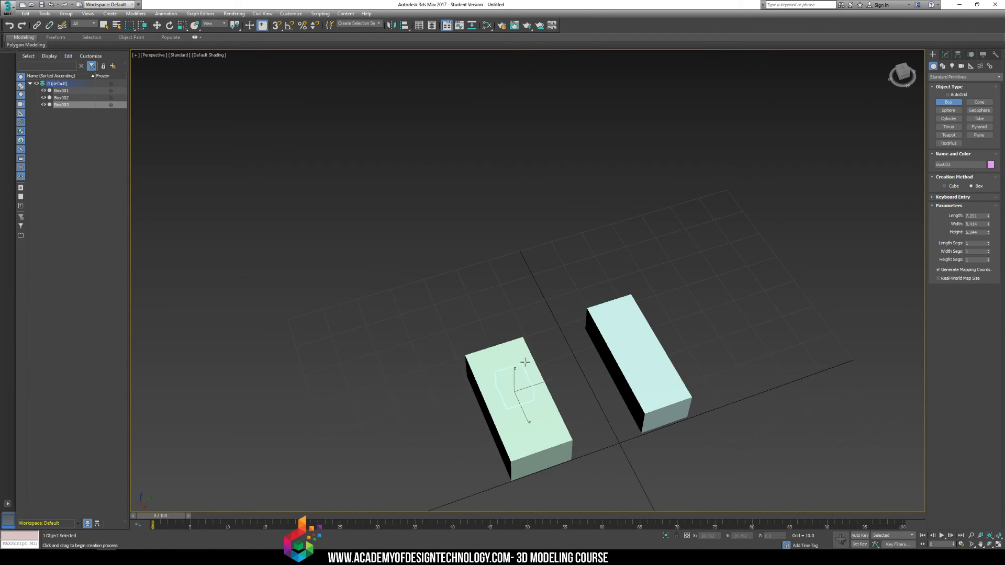
left_click(505, 155)
left_click_drag(607, 316, 643, 361)
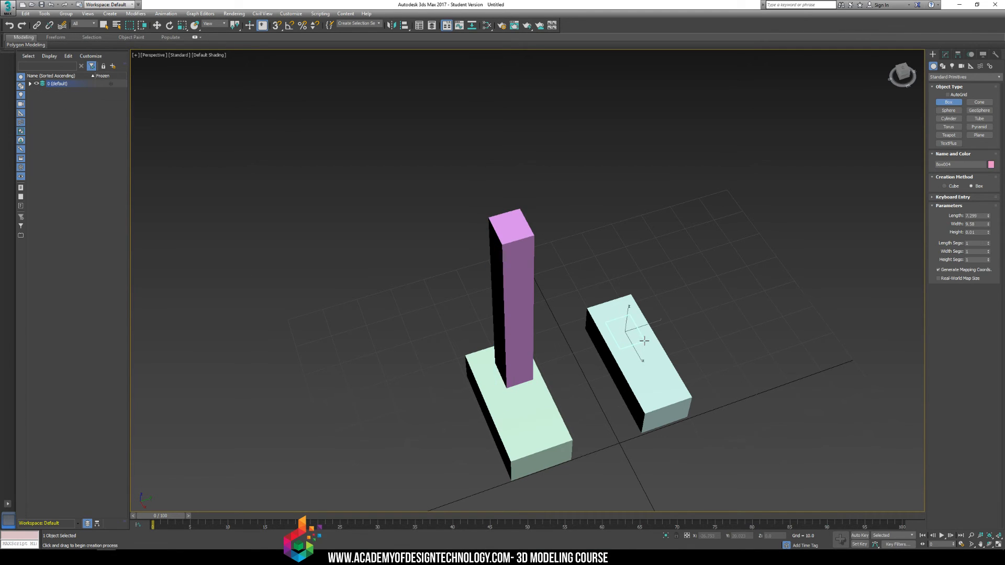
left_click(614, 165)
Create a wide box spanning both legs, raise it along Z onto the leg tops, and deselect it.
middle_click_drag(613, 175, 568, 287, "alt")
left_click_drag(444, 283, 675, 337)
middle_click_drag(613, 309, 632, 283, "alt")
key("w")
left_click_drag(557, 317, 542, 179)
key("r")
left_click(632, 247)
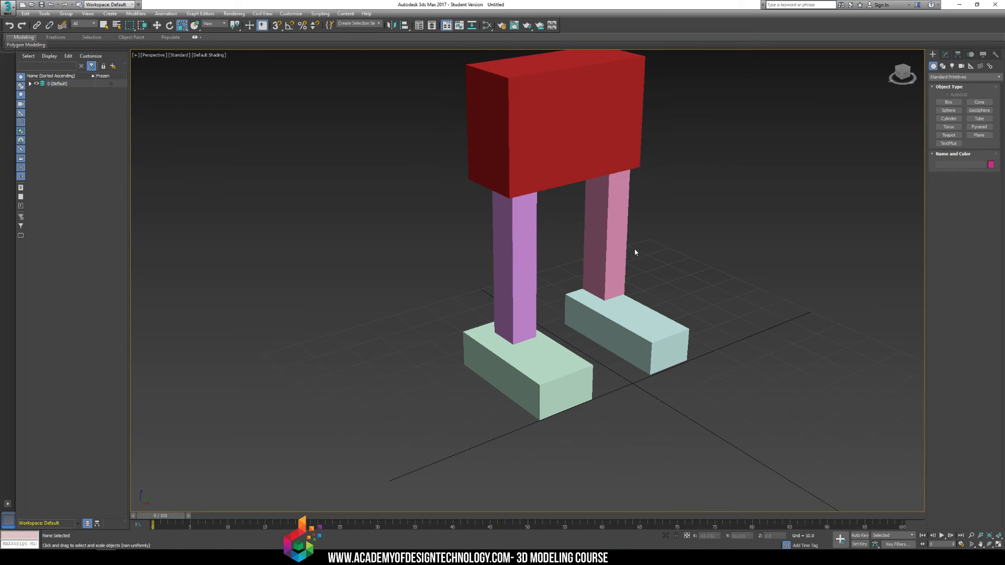
Move the pink leg along X to adjust its position on its foot box.
left_click(624, 246)
middle_click_drag(624, 246, 592, 228, "alt")
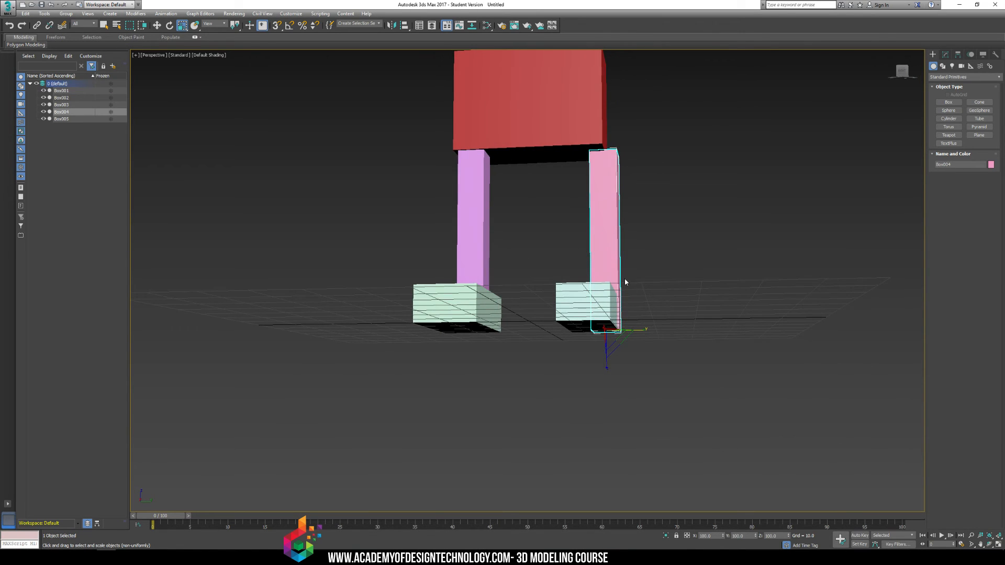
middle_click_drag(624, 277, 610, 350, "alt")
key("w")
left_click_drag(620, 336, 572, 338)
Add the foot under the pink leg to the selection and shift both slightly along Y toward the other leg.
left_click(569, 340, "ctrl")
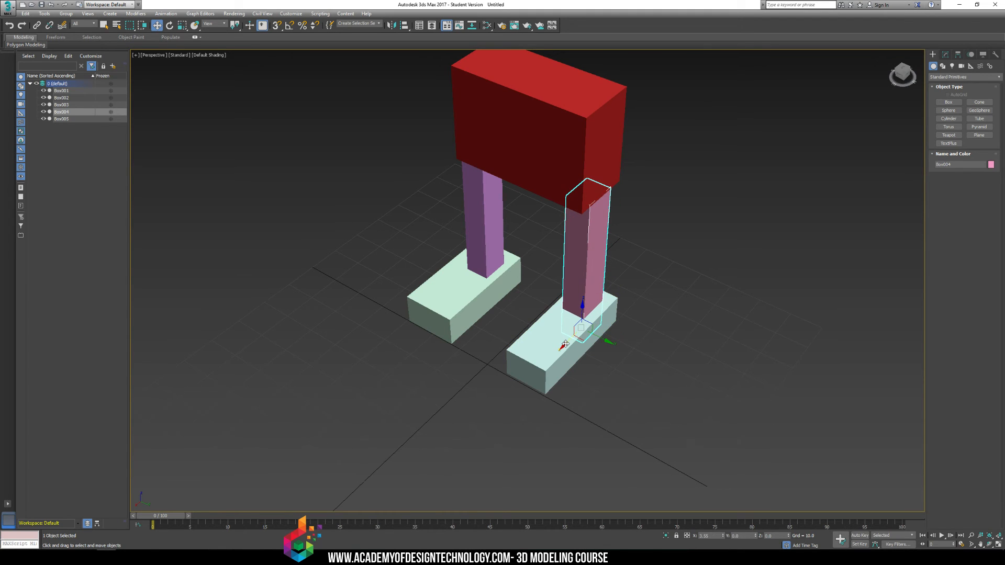
middle_click_drag(565, 343, 584, 325, "alt")
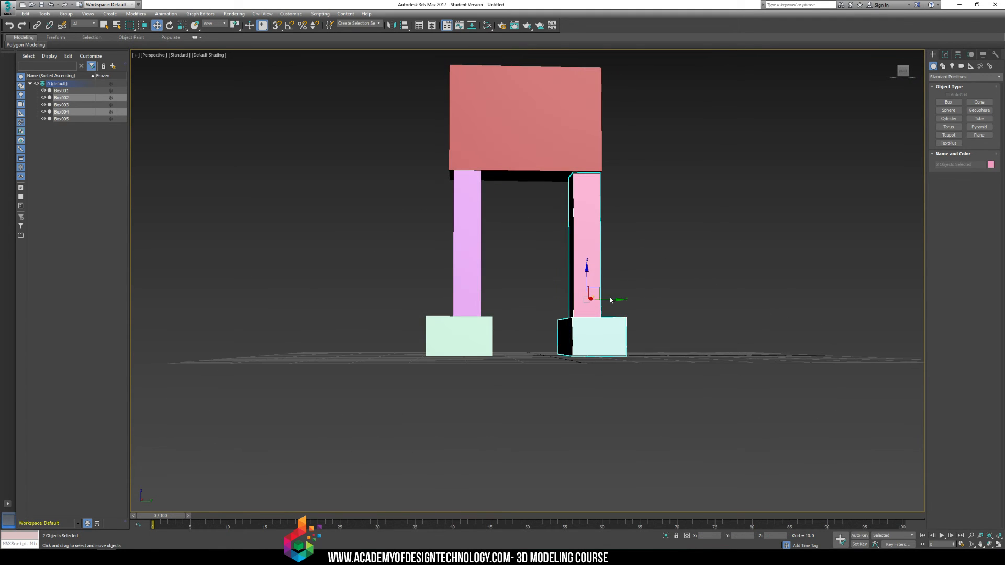
left_click_drag(609, 302, 603, 304)
middle_click_drag(564, 244, 578, 335, "alt")
Scale the red box down along Z to reduce its height, and deselect it.
left_click(506, 214)
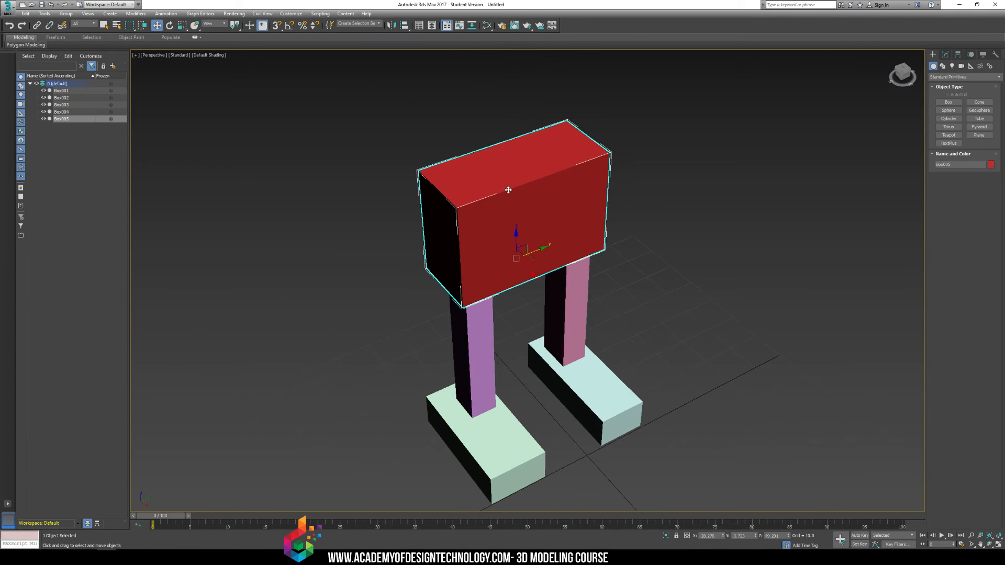
key("r")
left_click_drag(516, 232, 519, 241)
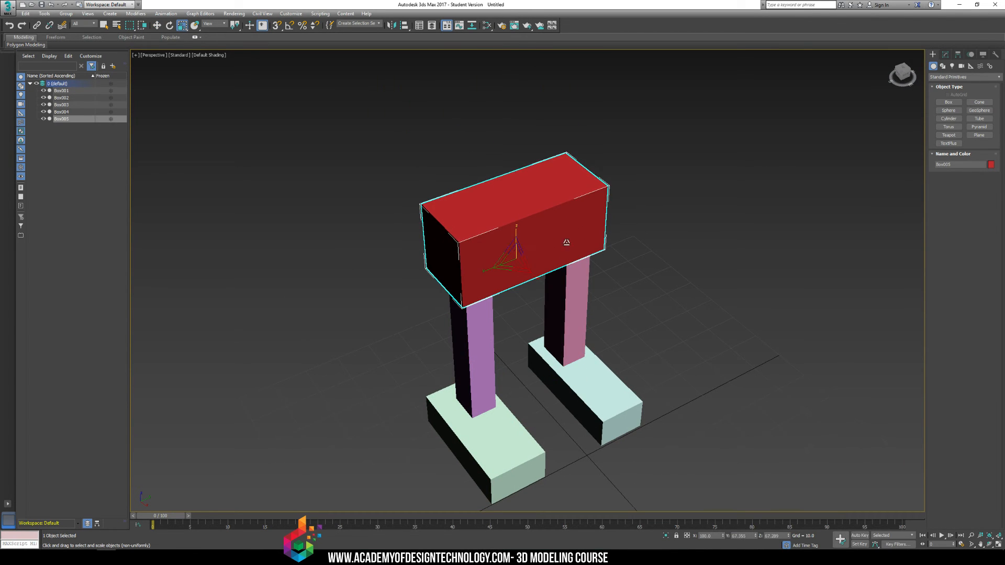
left_click(652, 248)
middle_click_drag(651, 249, 649, 225, "alt")
Rename the red box on top of the legs as Pelvis.
left_click(543, 222)
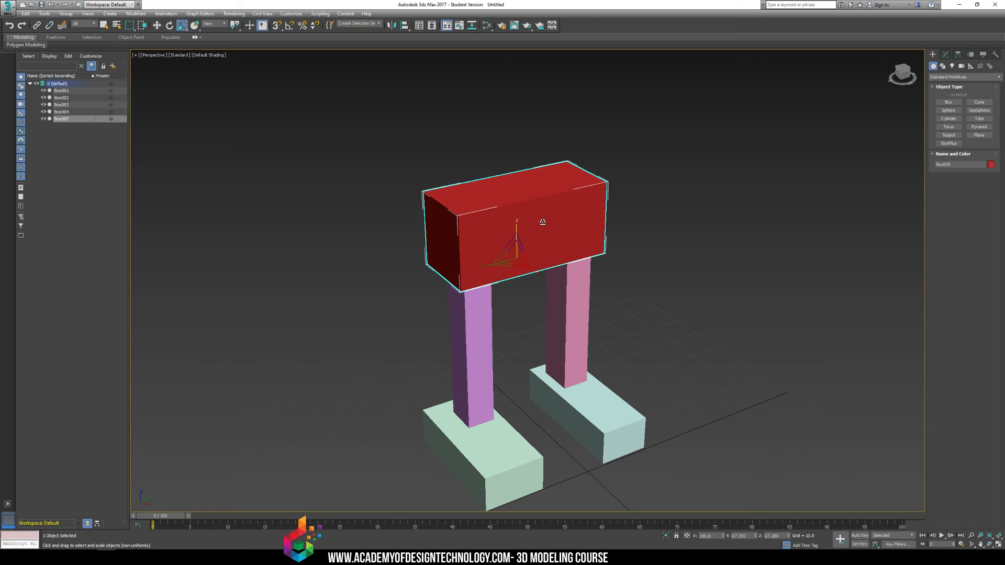
left_click(958, 164)
left_click(952, 163)
type("Pevvis")
key("Return")
Change the Pelvis box's object color to dark blue and deselect it.
left_click(990, 165)
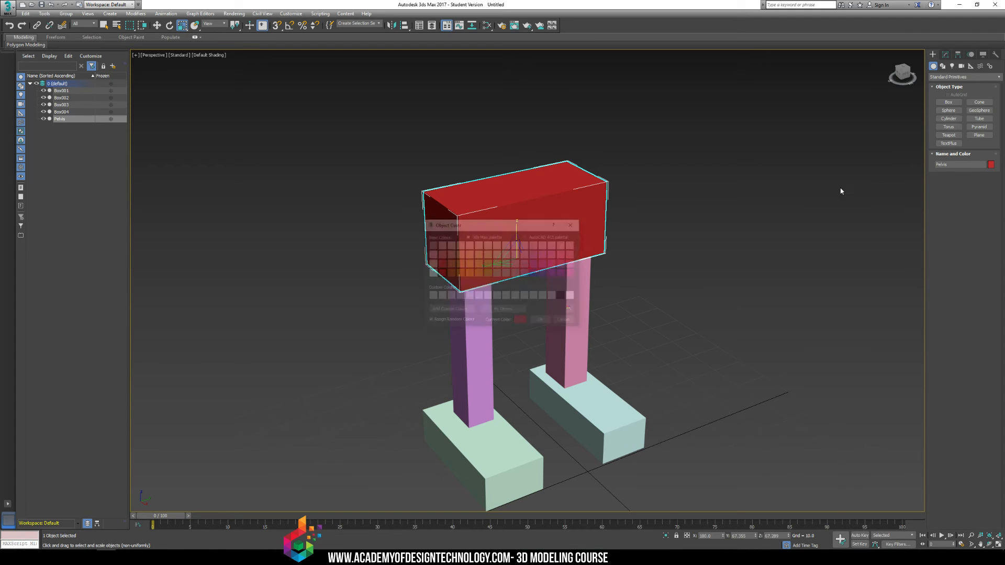
left_click(534, 273)
left_click(542, 321)
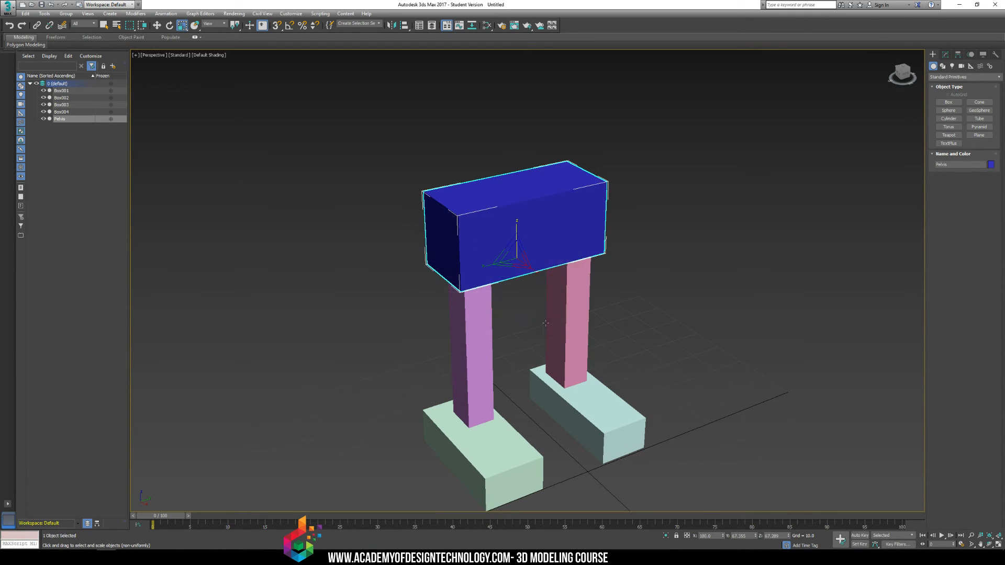
left_click(655, 312)
Select both legs with a crossing region and change their object color to green.
middle_click_drag(588, 254, 642, 278)
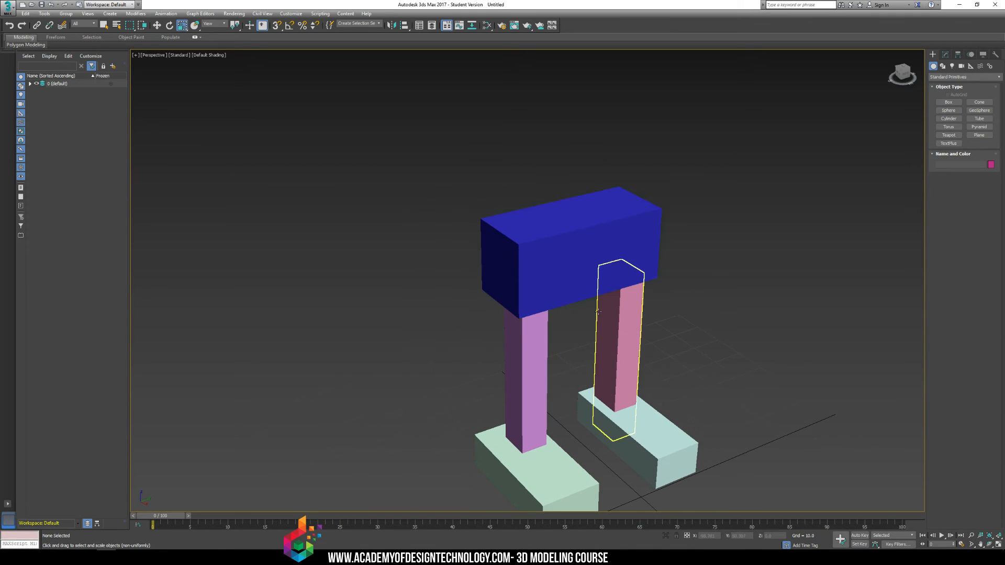
middle_click_drag(596, 338, 564, 308)
left_click(586, 315)
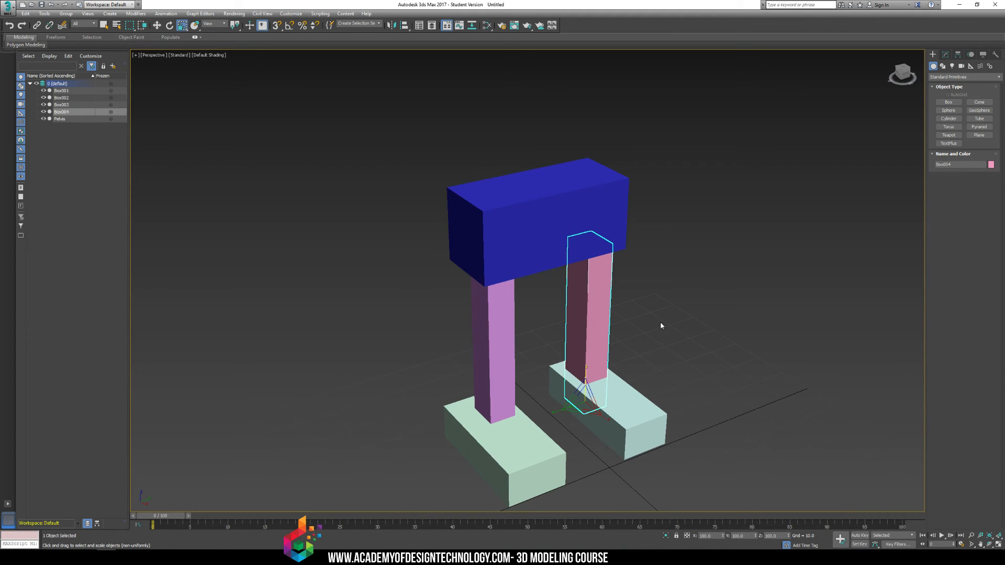
left_click_drag(398, 300, 790, 325)
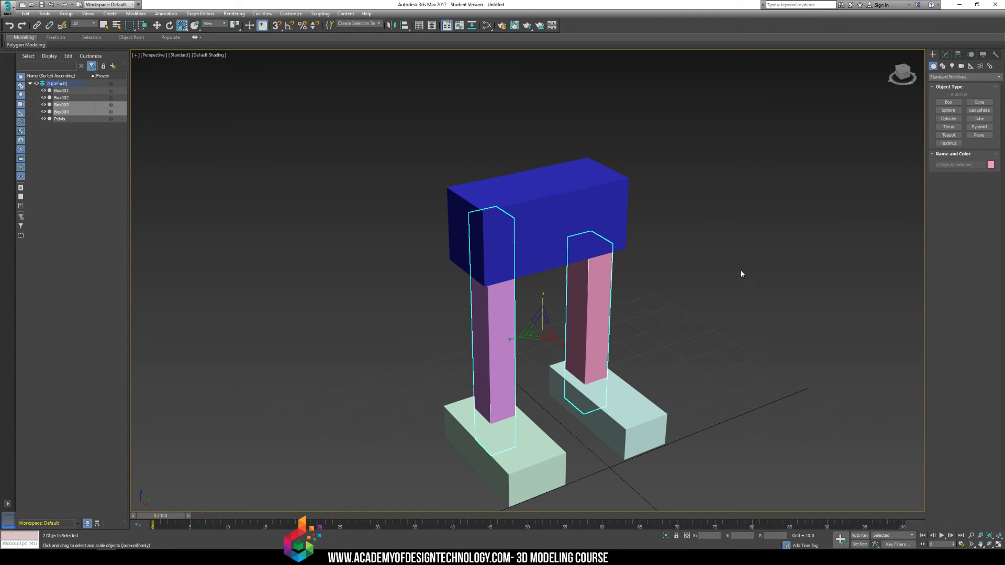
left_click(487, 273)
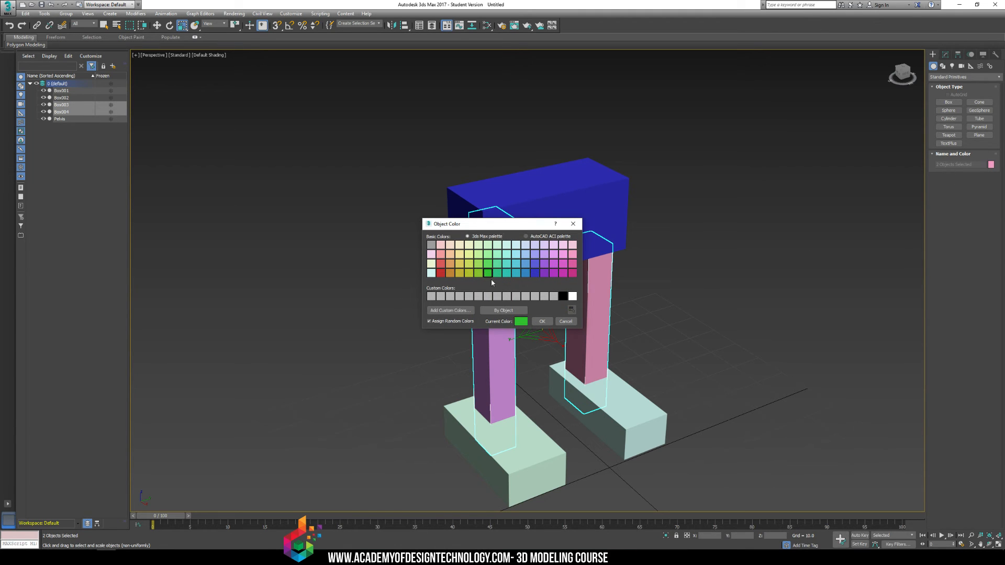
left_click(542, 322)
Select both foot boxes, change their object color to orange, and deselect them.
left_click(521, 460)
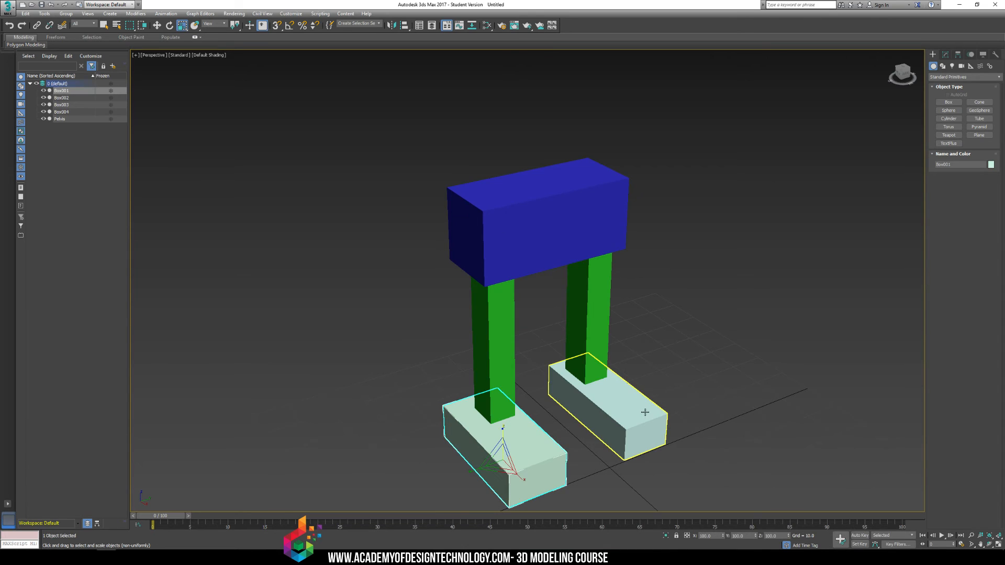
left_click_drag(736, 429, 557, 497)
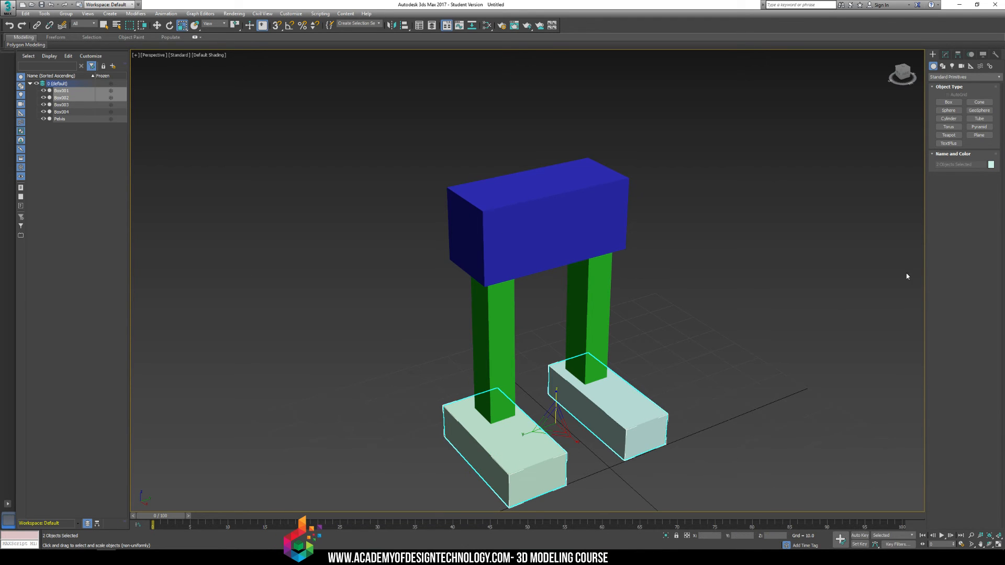
left_click(991, 165)
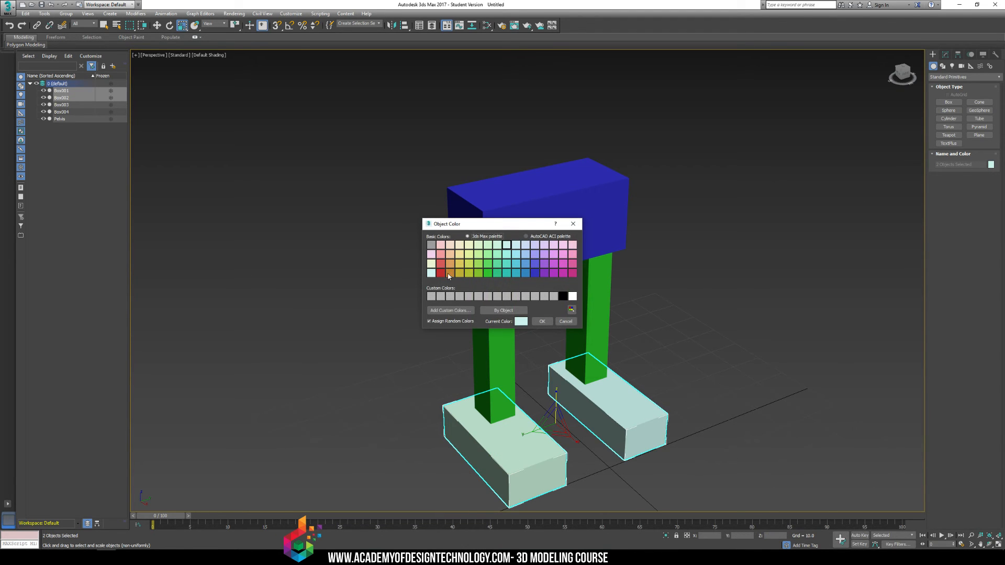
left_click(449, 274)
left_click(542, 322)
left_click(675, 381)
middle_click_drag(662, 343, 618, 315)
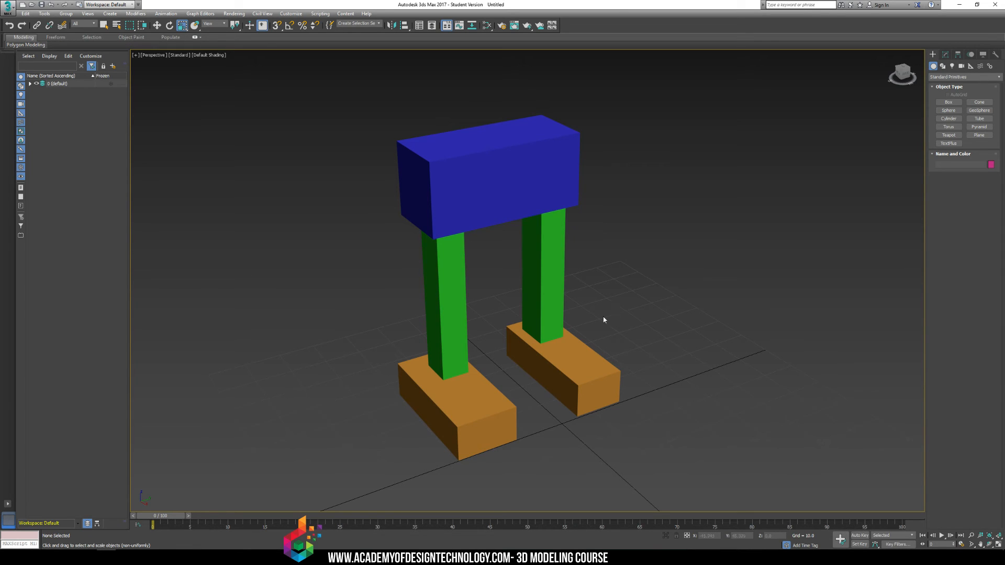
Region-select both feet and legs together, region-select only the two legs, and clear the selection.
left_click(411, 425)
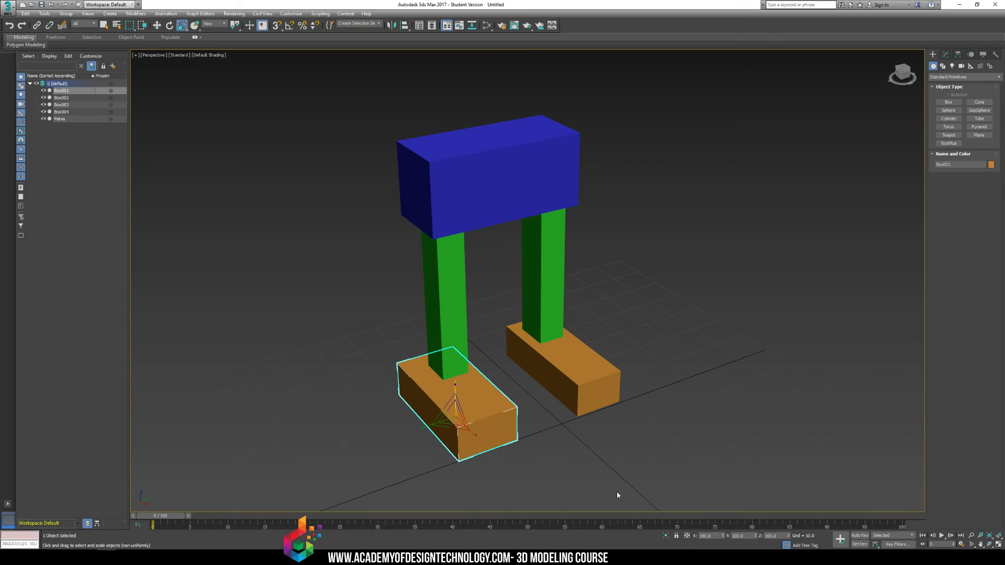
left_click_drag(550, 448, 547, 451)
left_click_drag(756, 354, 450, 434)
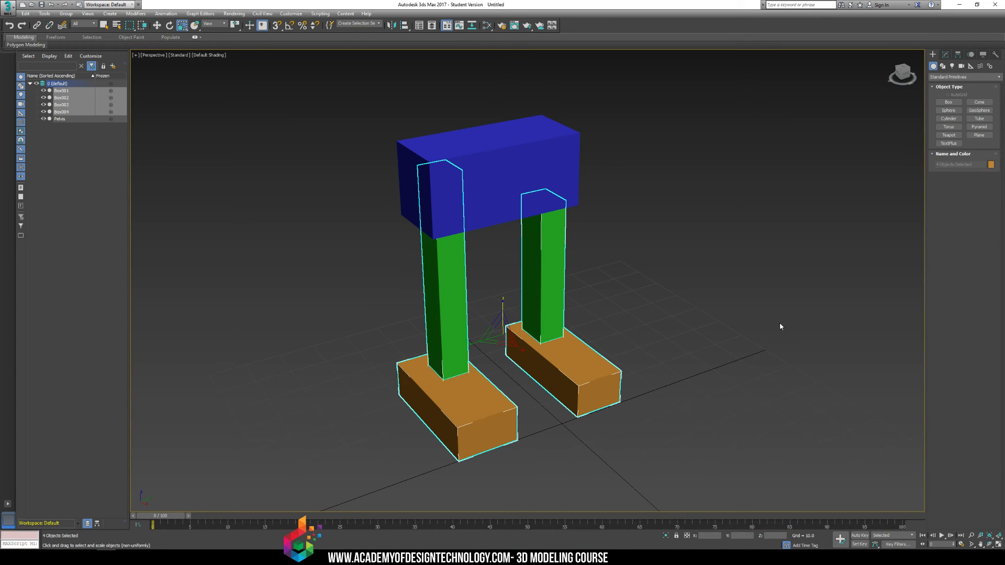
left_click_drag(648, 184, 508, 288)
left_click_drag(339, 248, 642, 295)
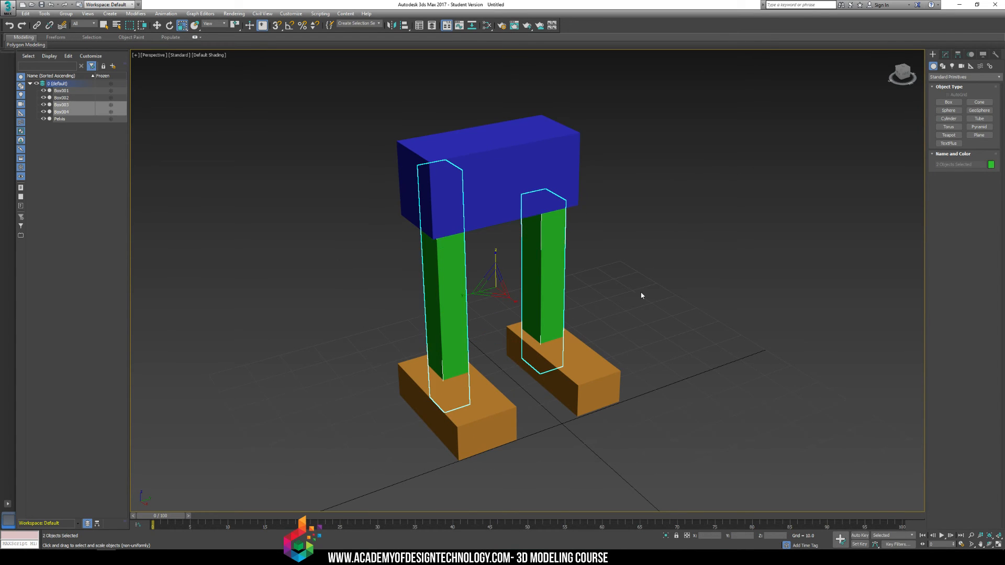
left_click(641, 295)
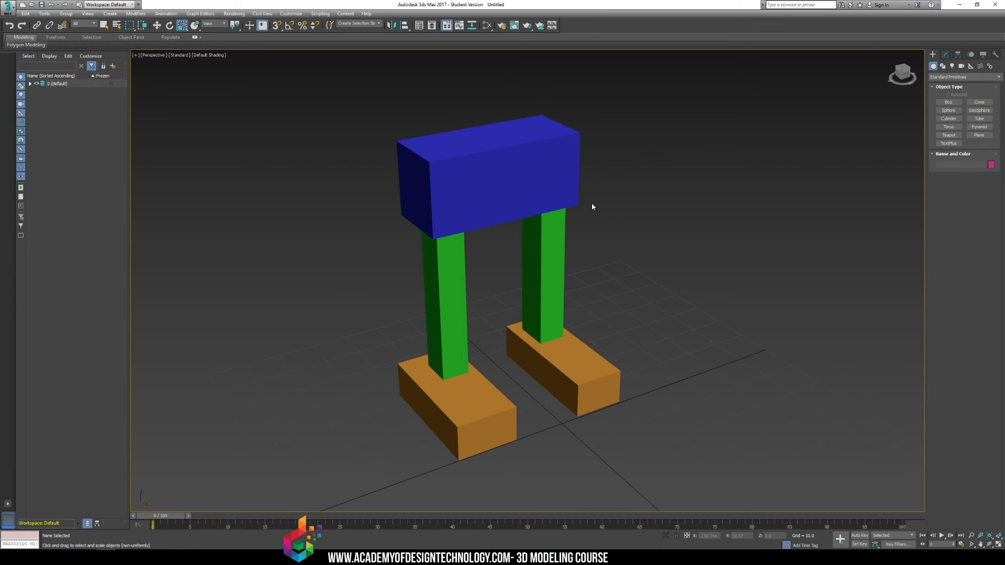
Drag crossing regions over both feet and the second leg several times, and clear the selection.
middle_click_drag(592, 206, 626, 195)
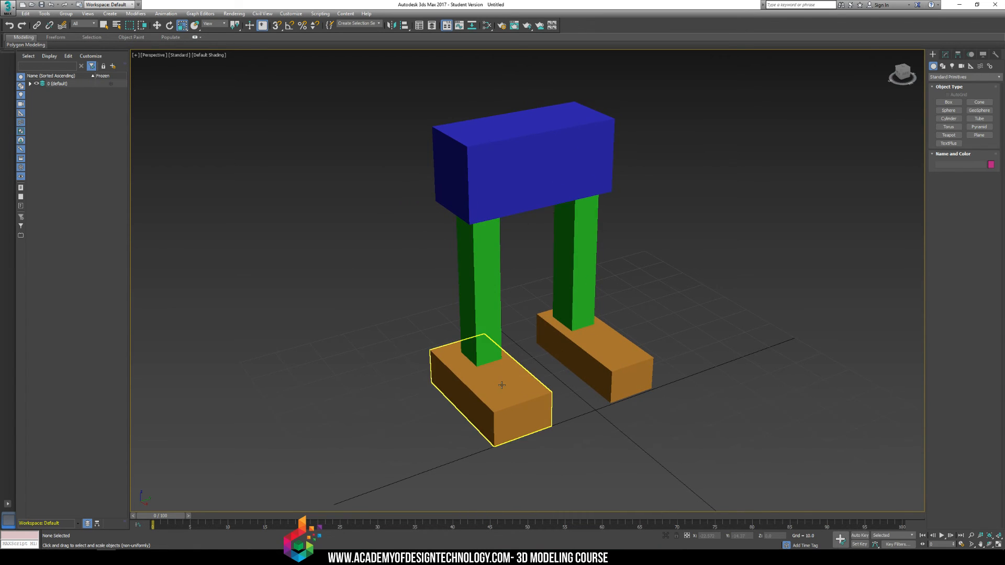
left_click_drag(701, 288, 555, 420)
left_click_drag(708, 283, 553, 419)
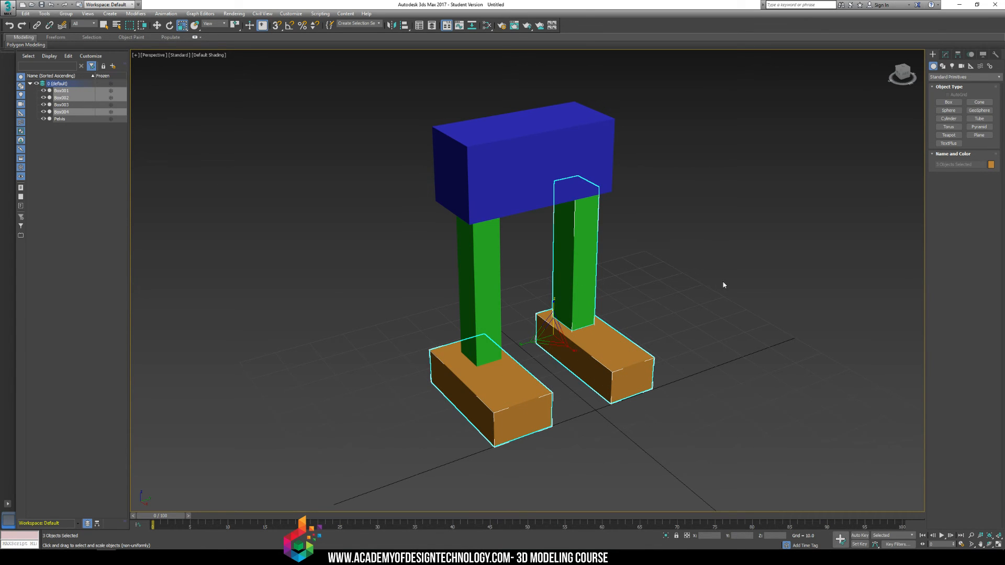
left_click_drag(723, 283, 568, 430)
left_click_drag(691, 290, 547, 418)
left_click_drag(660, 302, 570, 414)
left_click(722, 235)
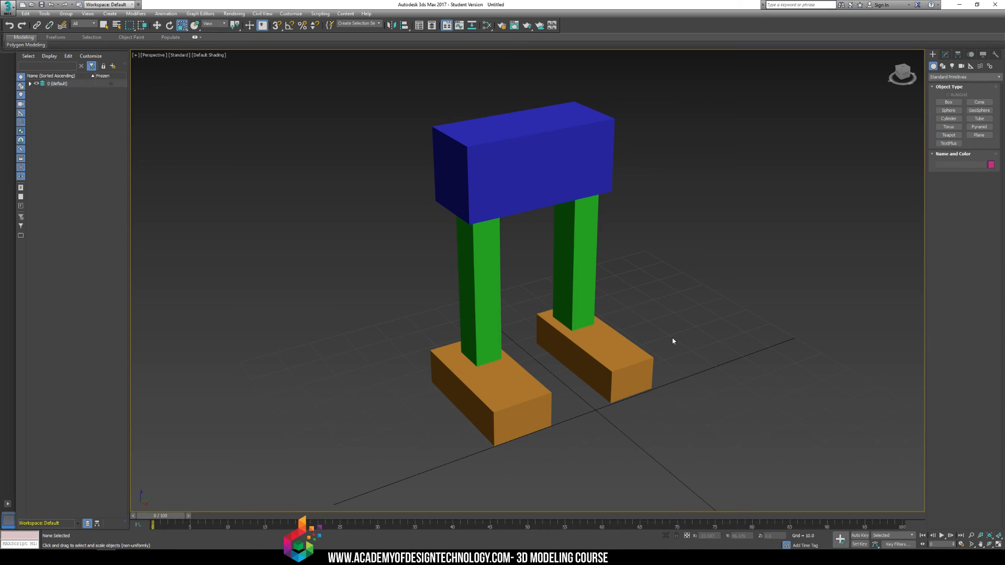
Select one green leg and add the opposite foot, the other leg, Pelvis and the remaining foot to the selection.
left_click(590, 232)
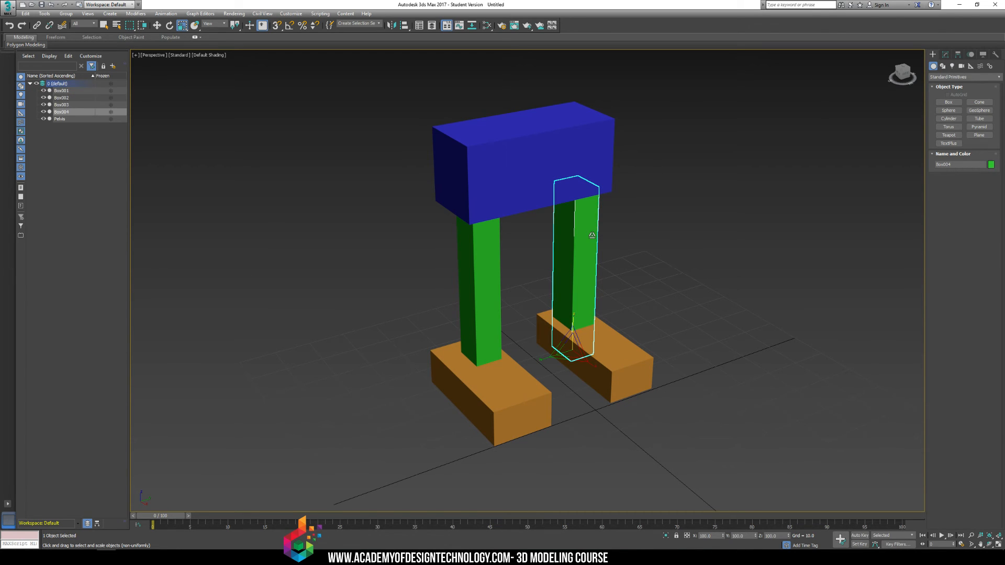
left_click(508, 395, "ctrl")
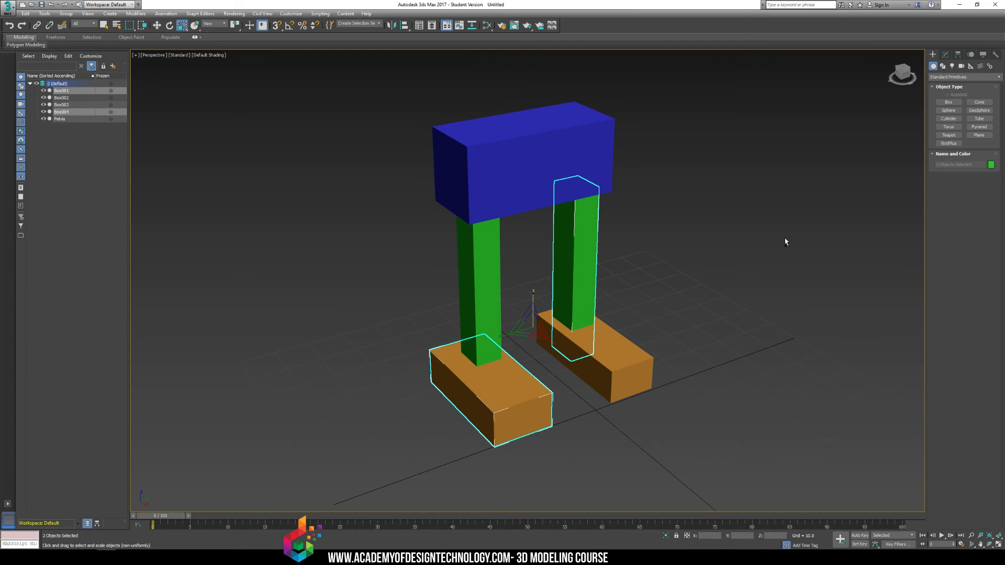
left_click(489, 237, "ctrl")
left_click(539, 150, "ctrl")
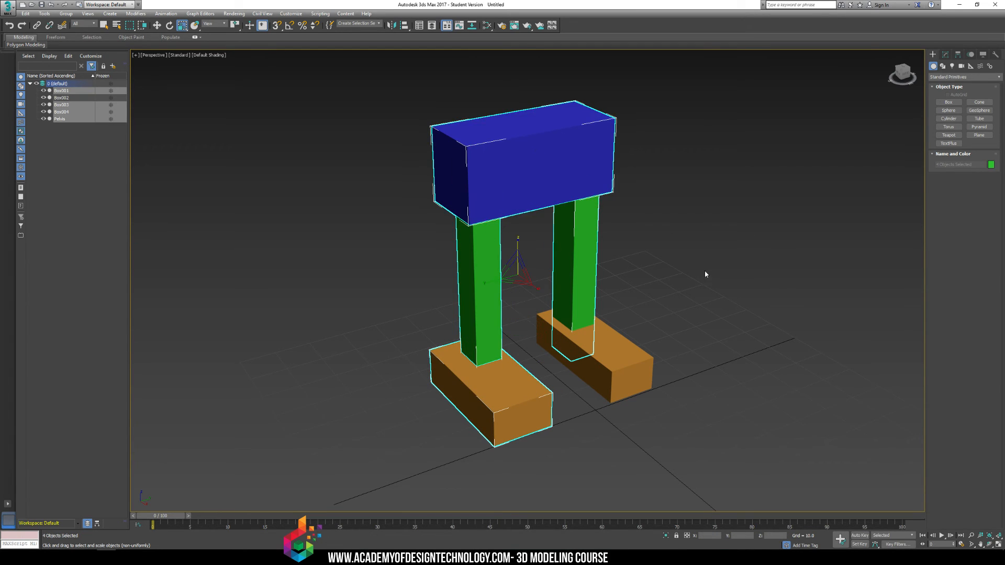
left_click(607, 356, "ctrl")
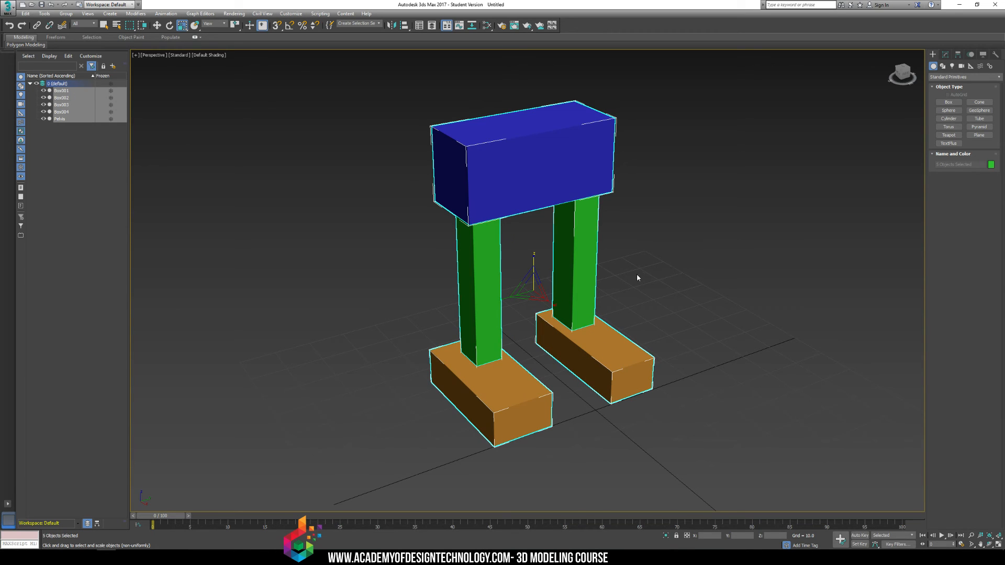
Remove one leg, the opposite foot and Pelvis from the selection, and add all three back.
left_click(498, 273, "alt")
left_click(618, 366, "alt")
left_click(571, 201, "alt")
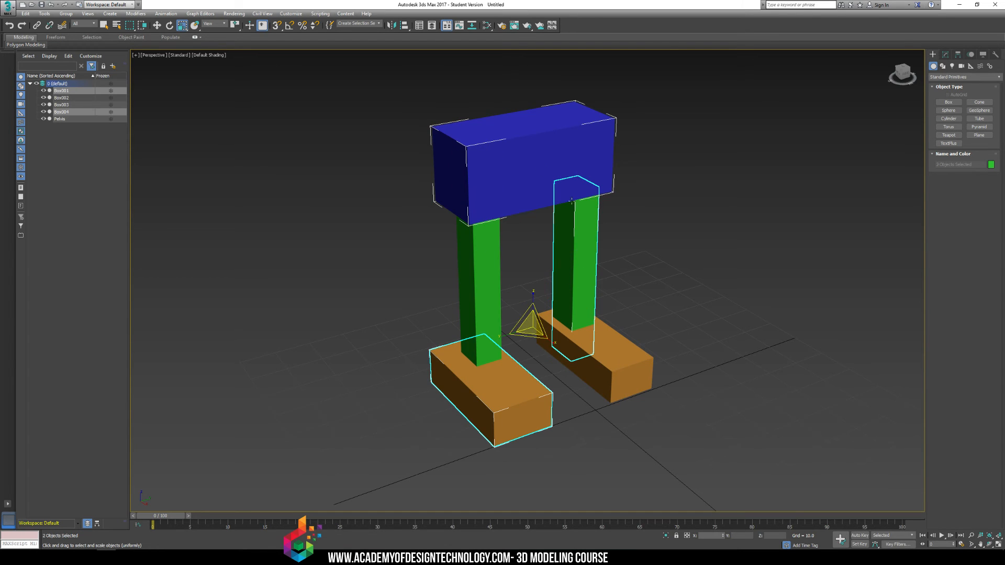
left_click(475, 258, "ctrl")
left_click(520, 161, "ctrl")
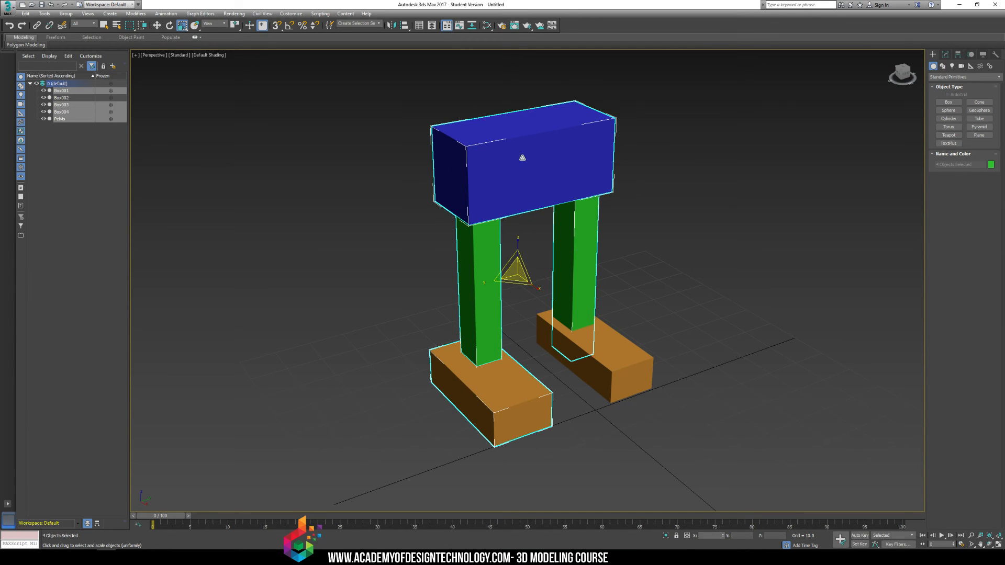
left_click(627, 360, "ctrl")
Scale all five selected boxes up uniformly to about 112%, and clear the selection.
mouse_move(527, 293)
left_mouse_down()
mouse_move(523, 277)
mouse_move(509, 348)
mouse_move(518, 278)
mouse_move(488, 375)
mouse_move(497, 314)
mouse_move(495, 348)
mouse_move(516, 280)
left_mouse_up()
left_click(584, 268, "alt")
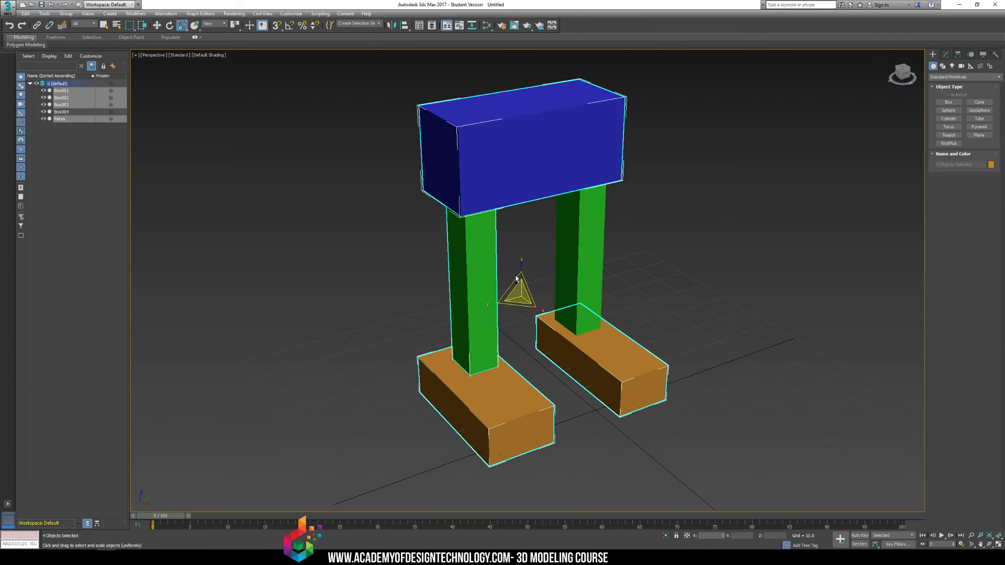
left_click(670, 234)
Select only the green leg Box004.
middle_click_drag(616, 259, 527, 292)
left_click(594, 297)
middle_click_drag(555, 242, 599, 274, "alt")
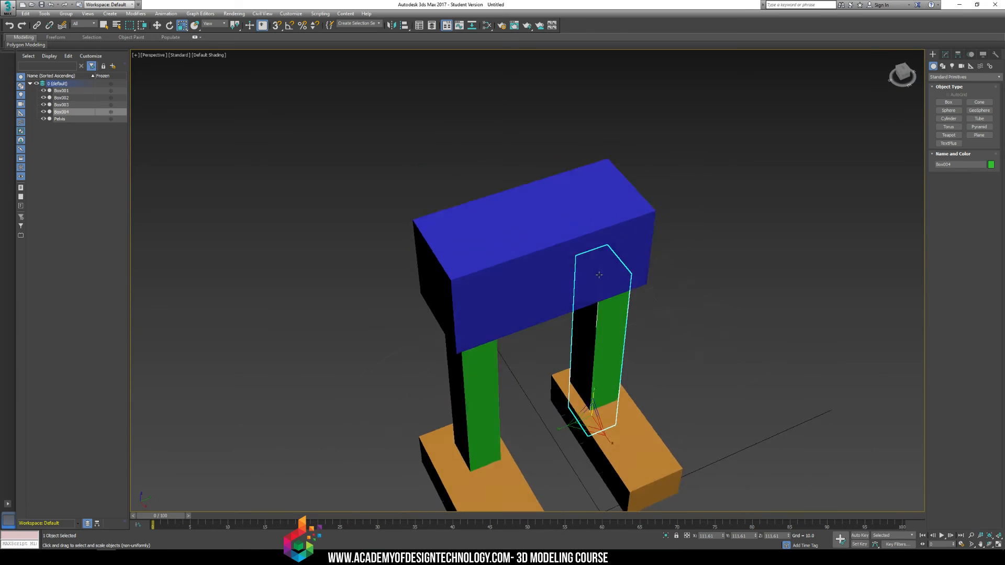
scroll(509, 345, "down", 4)
middle_click_drag(548, 249, 628, 369)
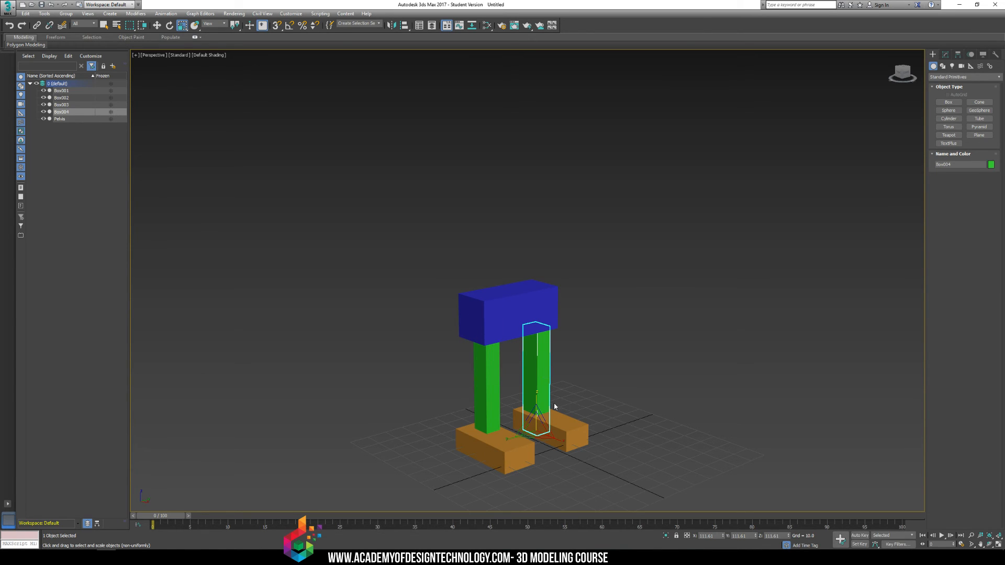
Copy the foot Box001 along Y to beyond the opposite foot, name the copy ShoeLeft, and clear the selection.
middle_click_drag(554, 445, 566, 399)
scroll(585, 394, "up", 8)
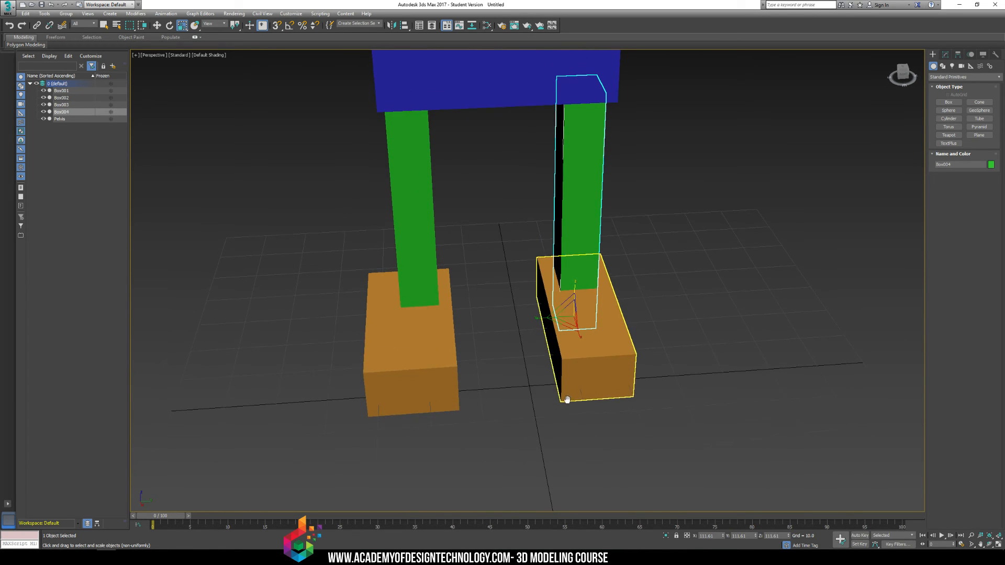
left_click(427, 343)
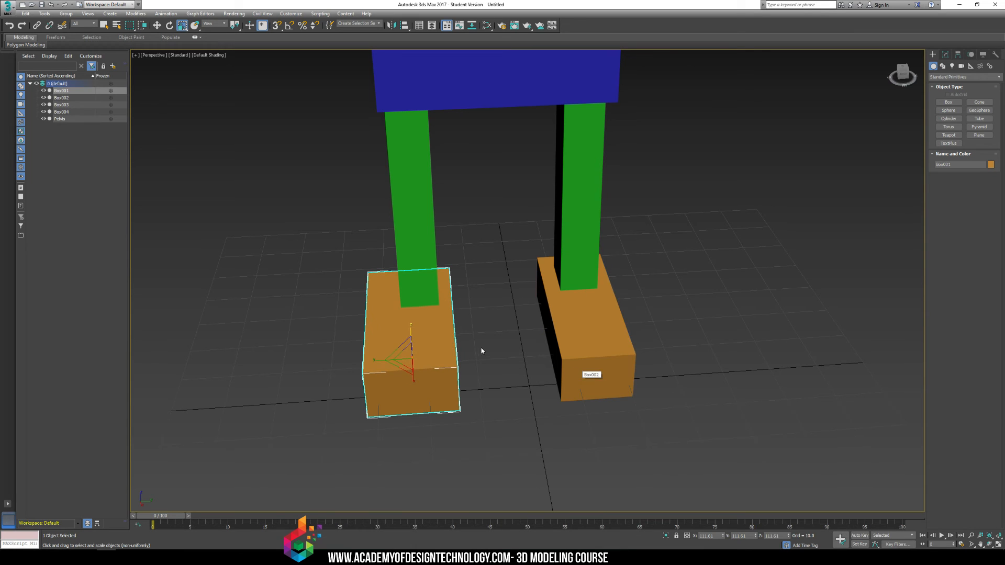
key("w")
left_click(482, 313)
left_click(411, 352)
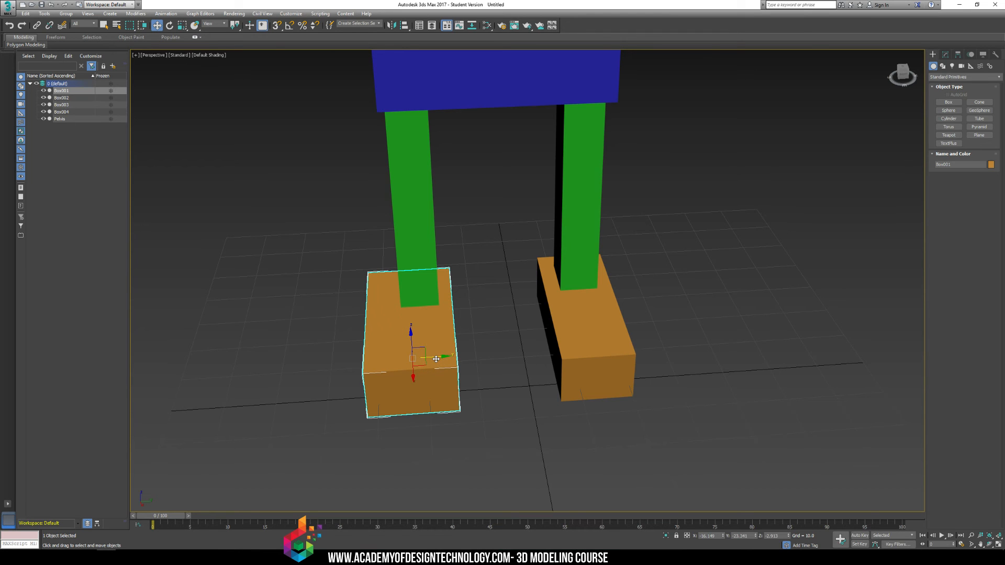
left_click_drag(436, 359, 720, 379, "shift")
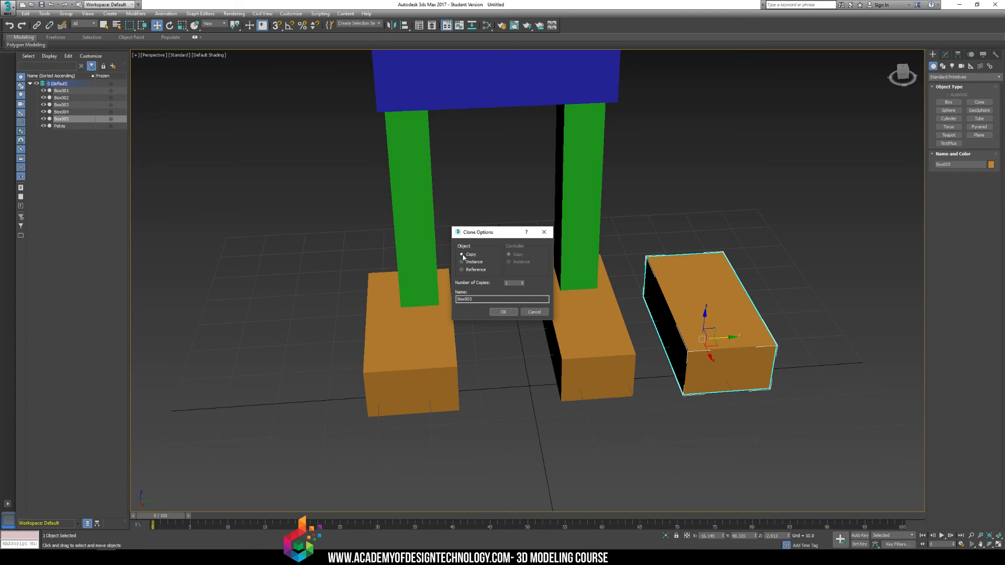
left_click_drag(477, 299, 445, 300)
left_click_drag(478, 300, 442, 298)
key("Return")
left_click(469, 344)
Shift the foot Box001 slightly along Y toward the opposite foot, and delete the old opposite foot Box002.
left_click(447, 361)
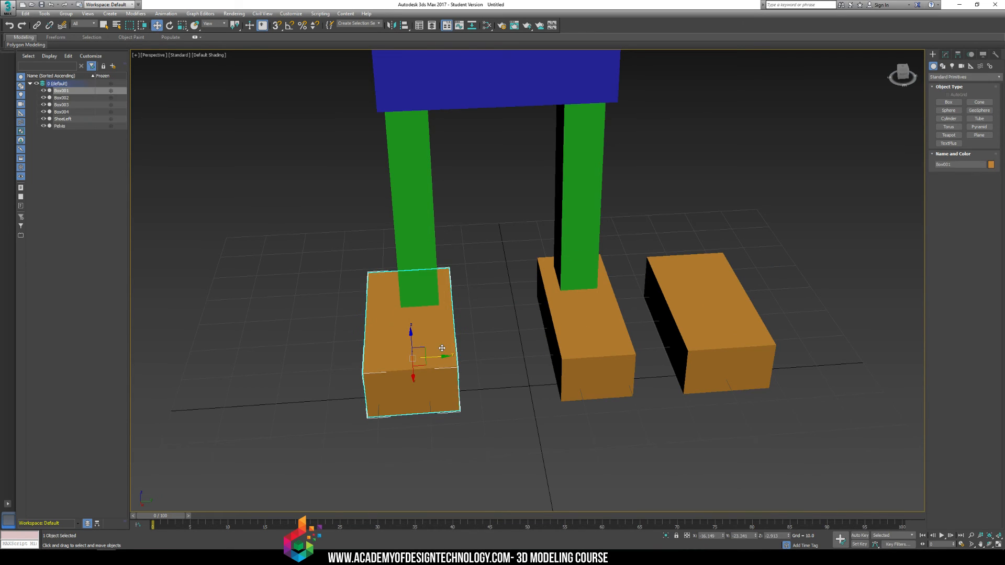
left_click_drag(445, 361, 456, 361)
left_click(592, 335)
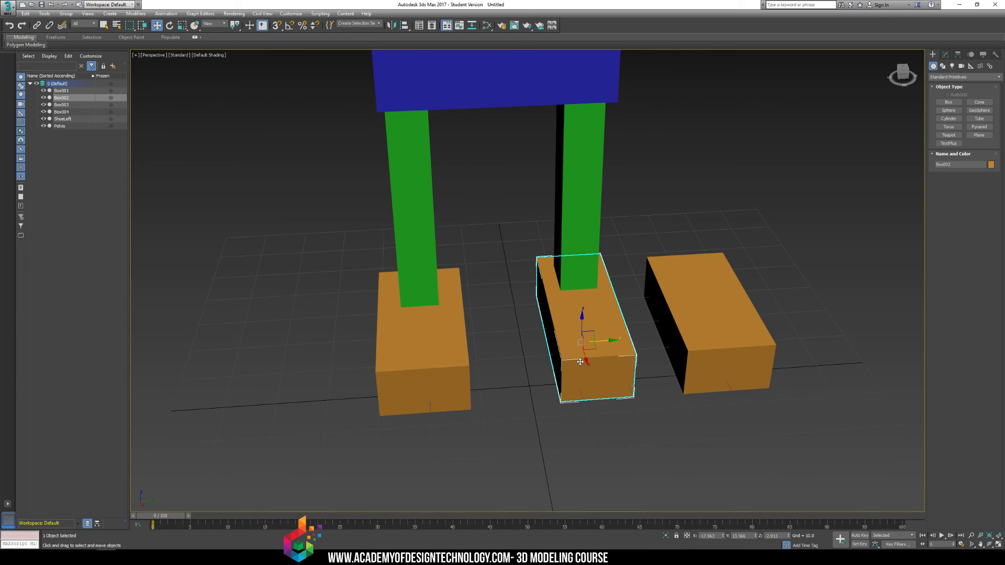
key("Delete")
Move ShoeLeft under the leg that has no foot, and clear the selection.
left_click(698, 361)
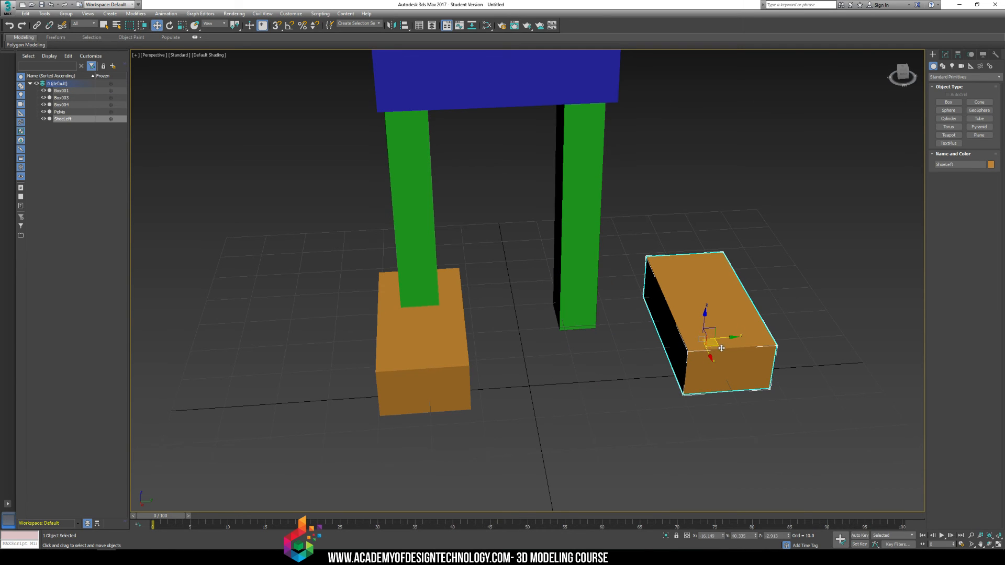
left_click_drag(734, 351, 615, 357)
left_click(708, 251)
Delete the green leg that stands on ShoeLeft.
middle_click_drag(541, 235, 624, 282, "alt")
left_click(556, 299)
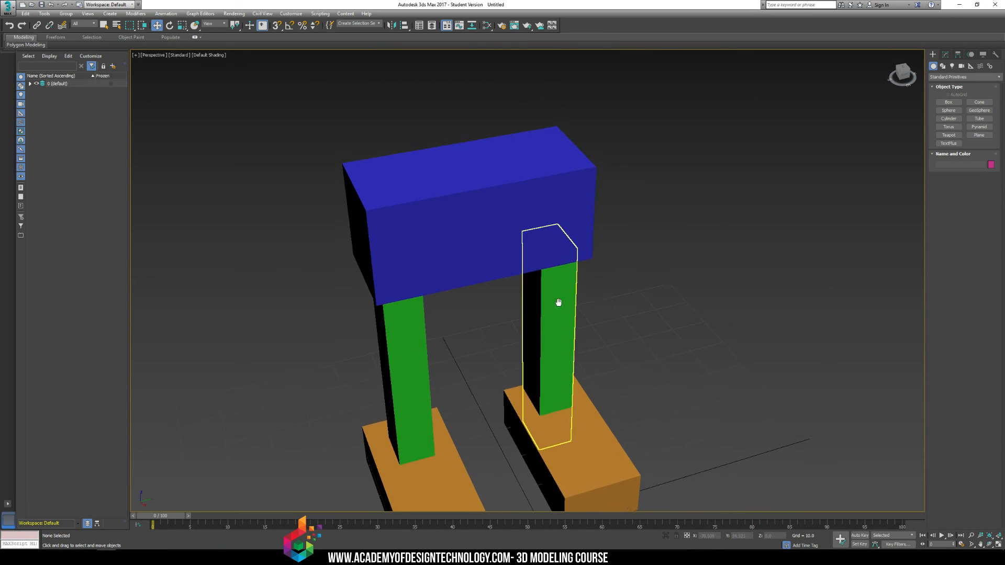
middle_click_drag(556, 298, 578, 219, "alt")
key("Delete")
Copy the remaining green leg along Y onto ShoeLeft, keeping the Copy option and suggested name, and clear the selection.
left_click(442, 306)
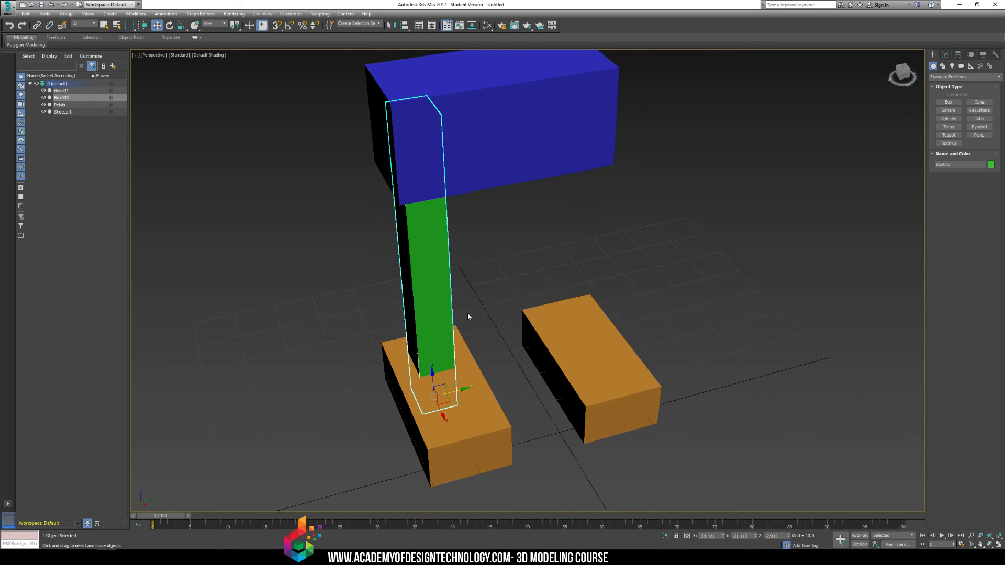
mouse_move(457, 391)
left_mouse_down("shift")
mouse_move(628, 376)
mouse_move(620, 376)
left_mouse_up("shift")
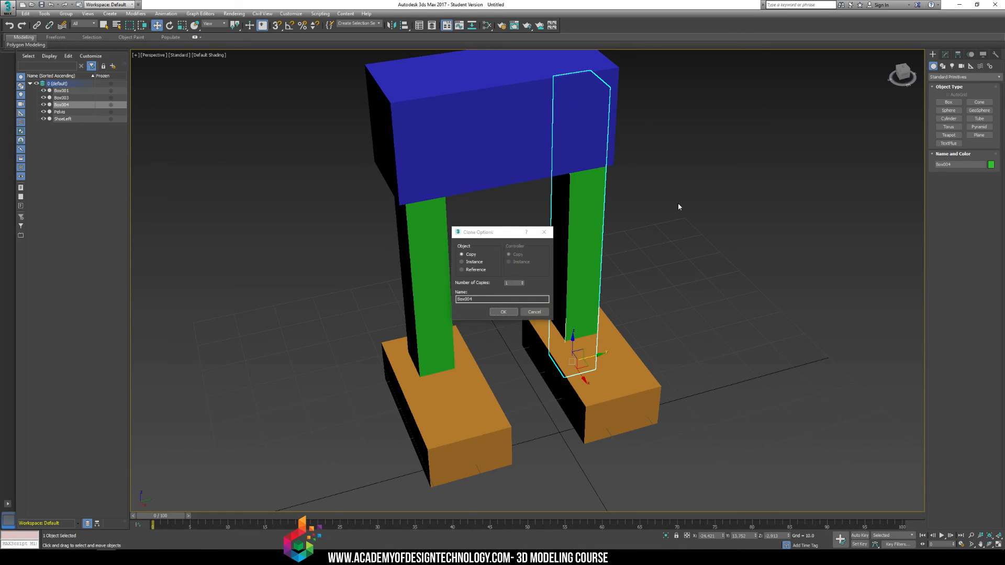
key("Return")
left_click(666, 220)
Copy the Pelvis box straight up along Z to a spot just above the original.
scroll(563, 213, "down", 6)
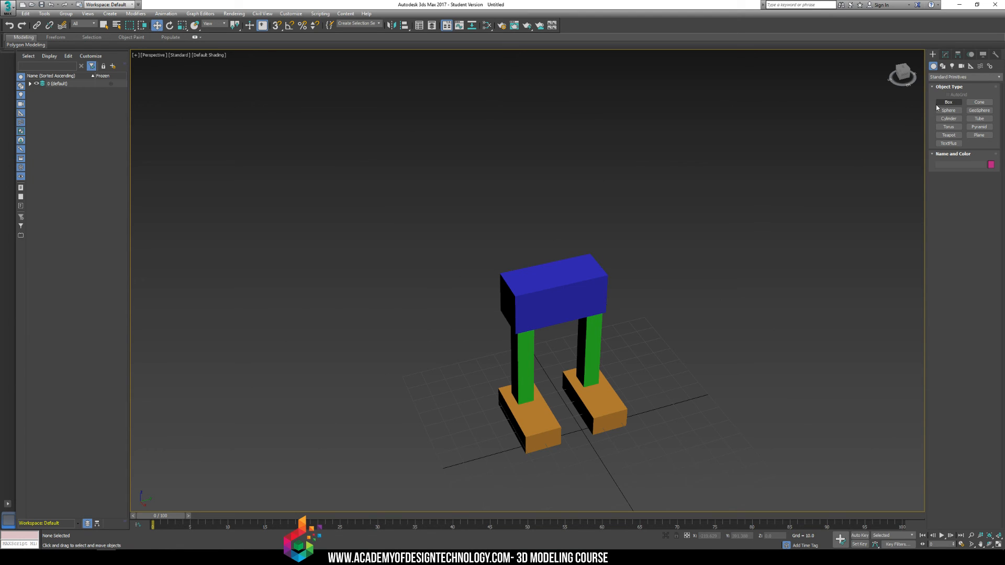
left_click(560, 283)
middle_click_drag(541, 297, 548, 263, "alt")
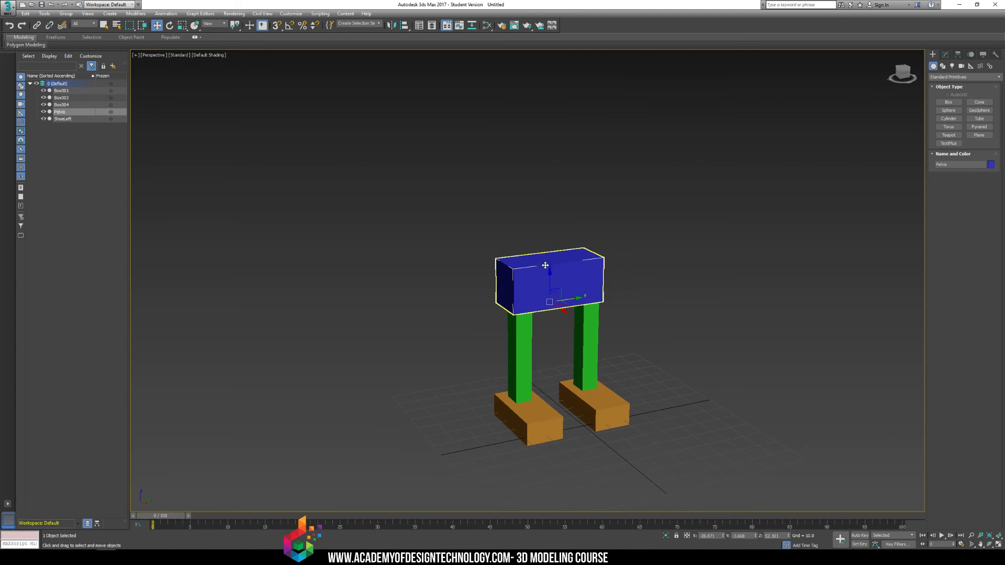
left_click_drag(548, 263, 549, 213, "shift")
left_click(503, 311)
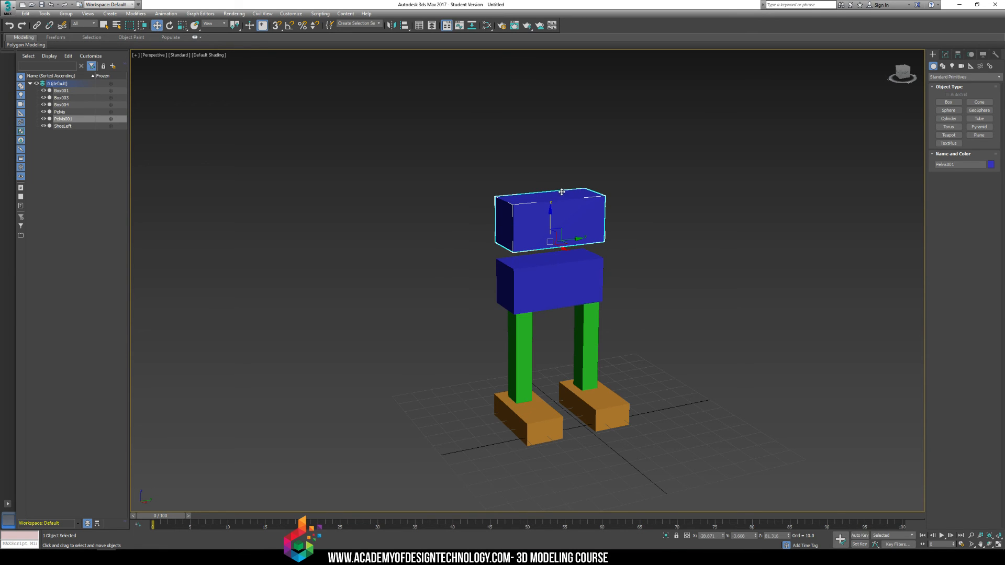
Stretch the pelvis copy along Z into a tall torso and lower it onto the Pelvis box.
middle_click_drag(548, 172, 552, 187)
scroll(545, 209, "up", 3)
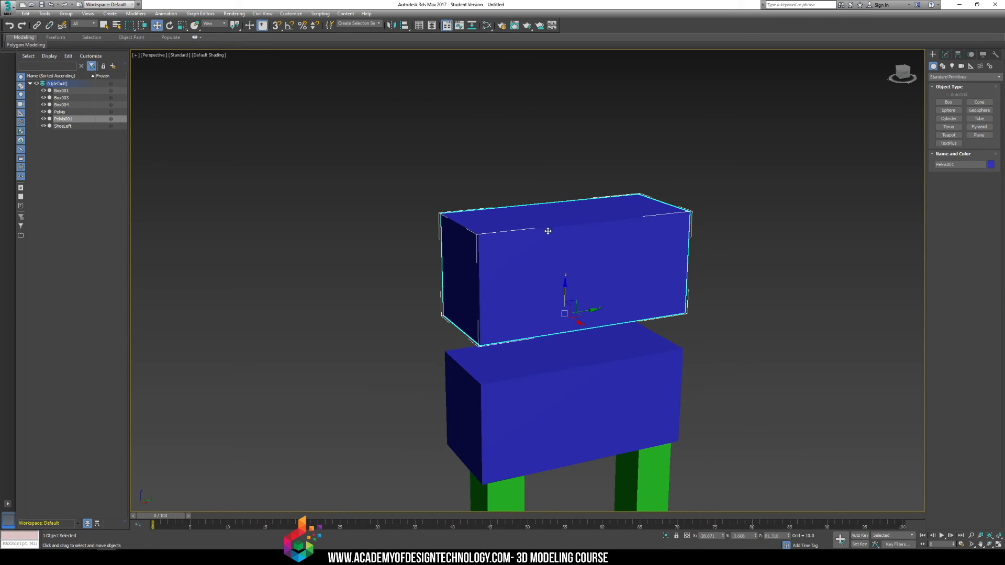
key("r")
left_click_drag(564, 283, 567, 230)
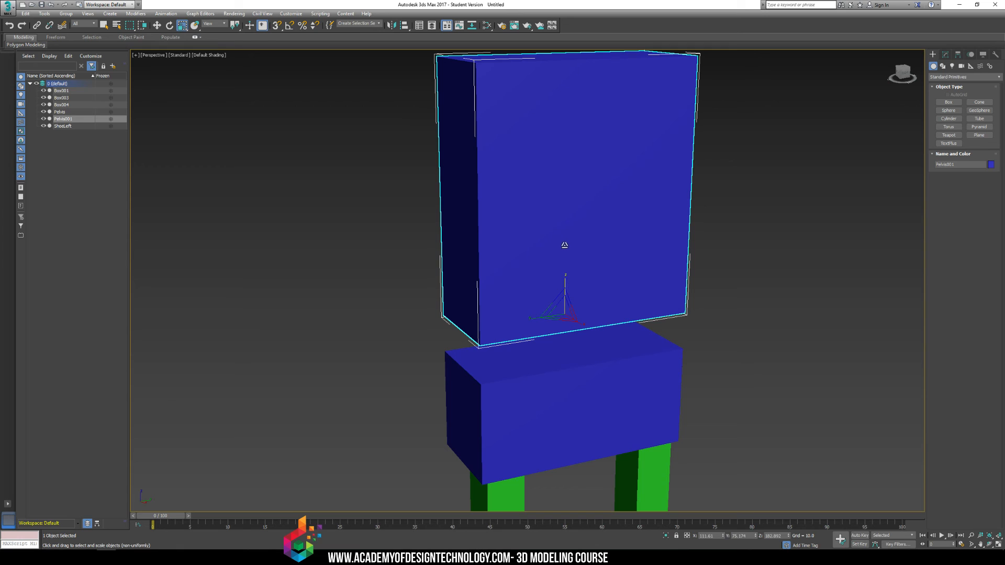
key("w")
left_click_drag(565, 285, 565, 332)
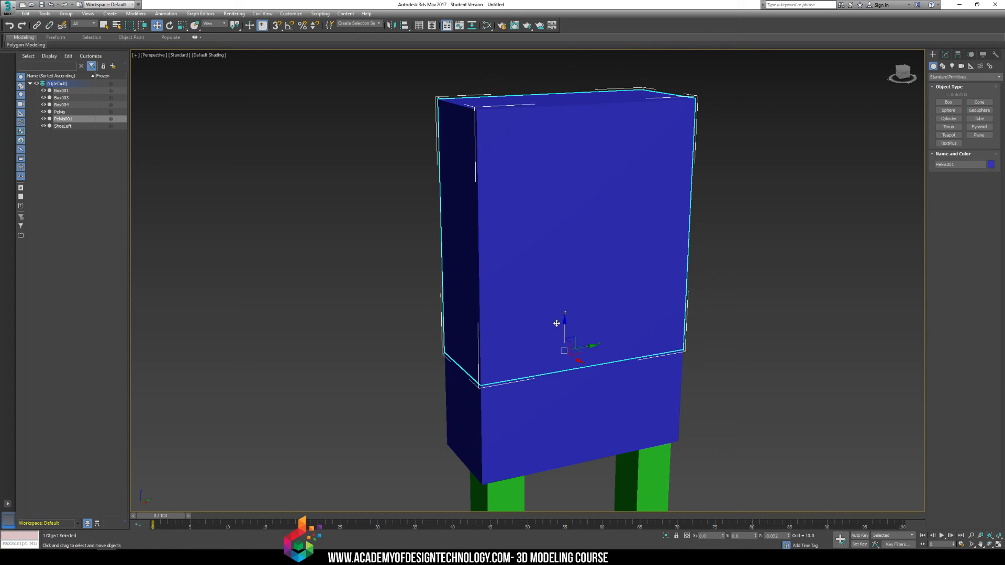
Change the torso box's object color to light blue and clear the selection.
left_click(717, 249)
left_click(657, 313)
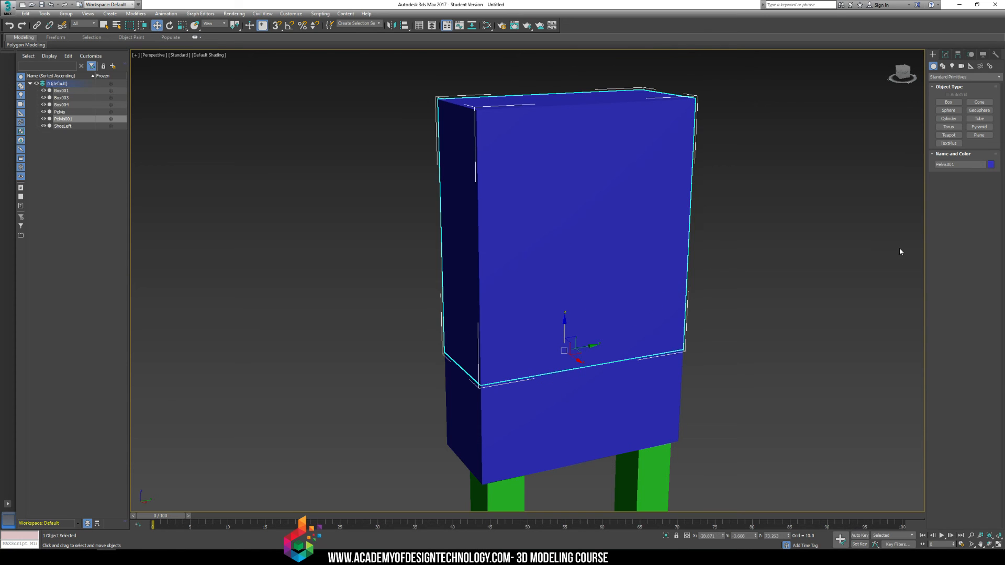
left_click(991, 165)
left_click(523, 268)
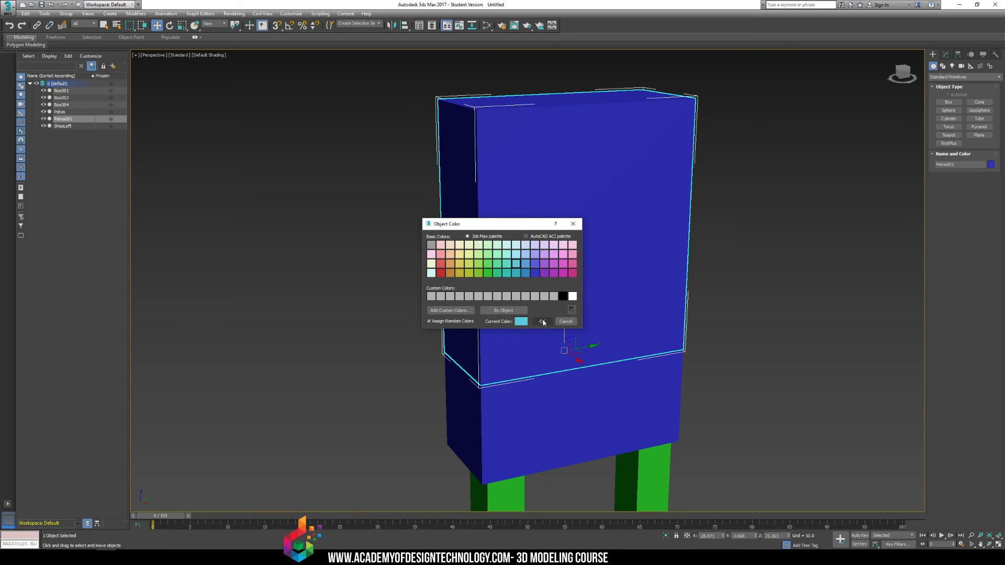
left_click(543, 321)
left_click(757, 300)
Create a box between the feet for the head, about 32 by 32 units and 42 units high.
scroll(721, 307, "down", 3)
middle_click_drag(651, 300, 651, 301)
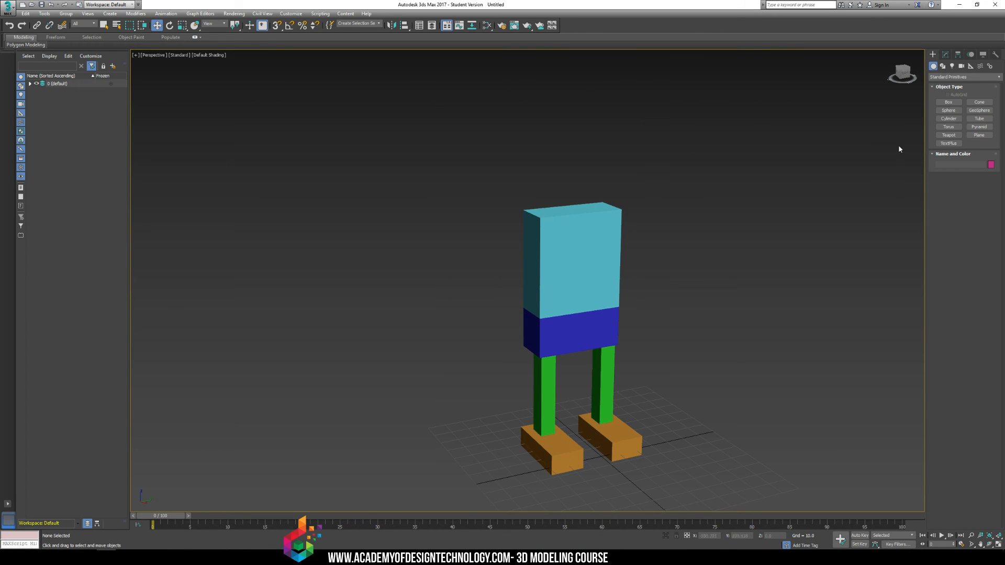
left_click(947, 102)
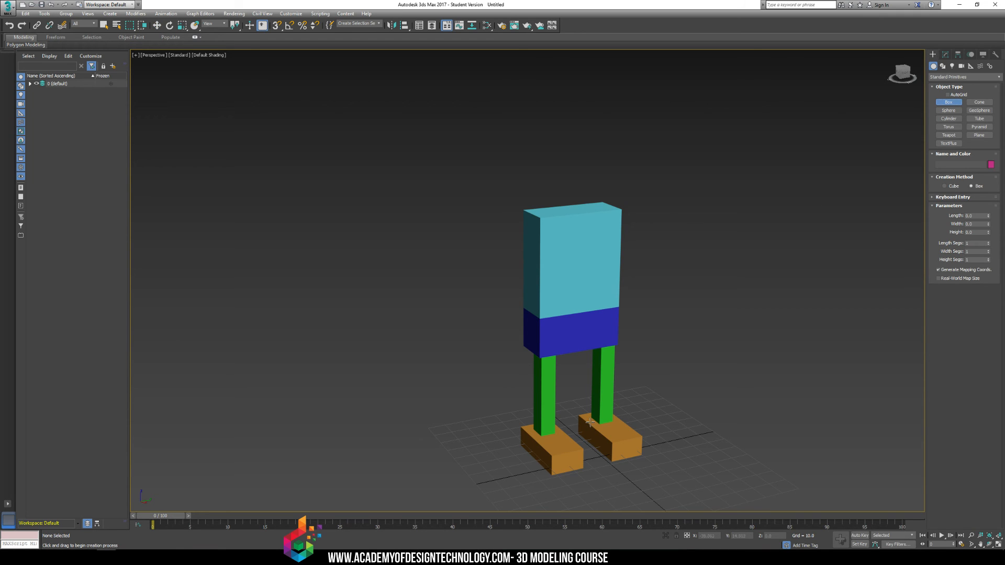
left_click_drag(590, 421, 566, 458)
left_click(579, 386)
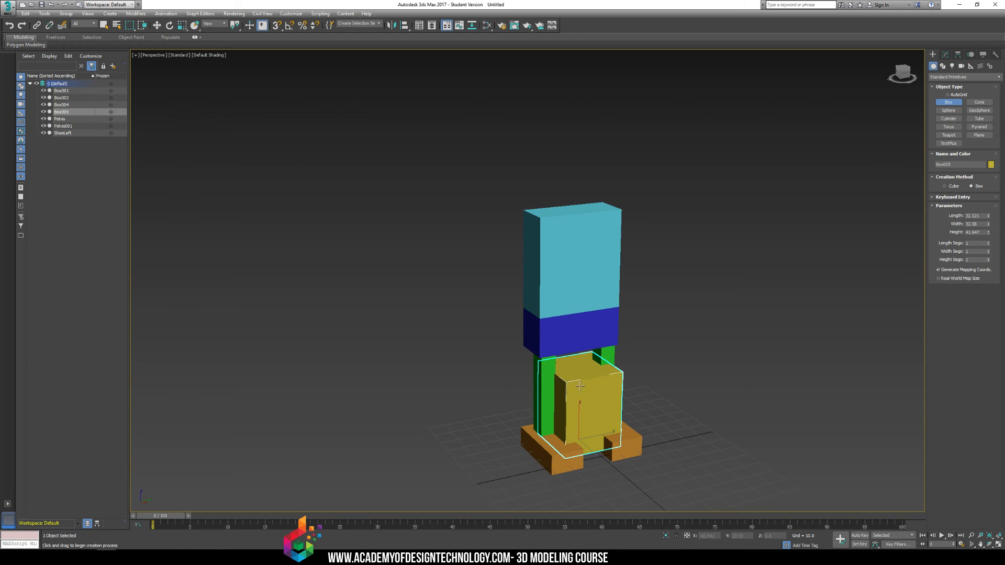
Move the new yellow box up above the torso as the head, and clear the selection.
key("w")
left_click_drag(579, 413, 574, 209)
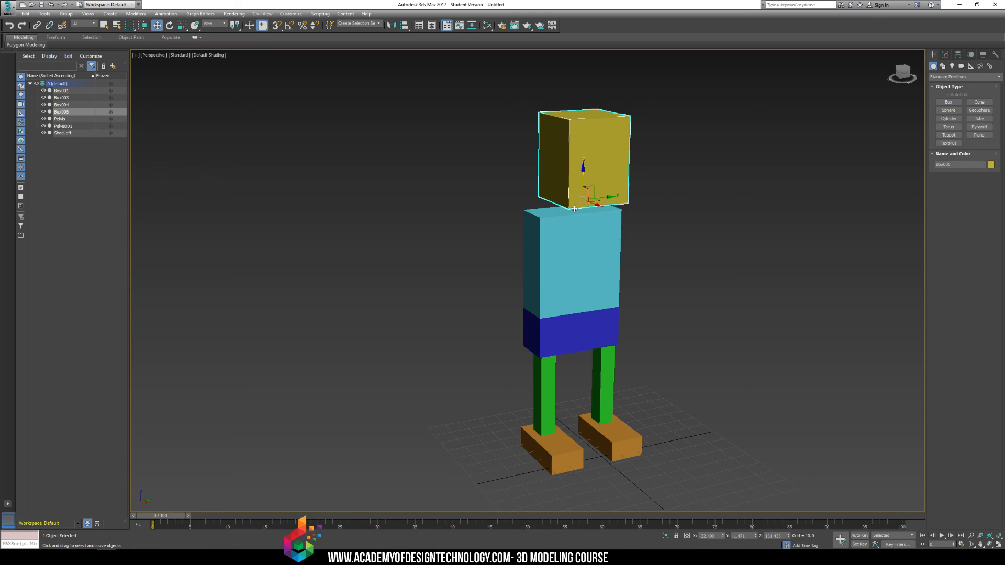
middle_click_drag(574, 208, 556, 265, "alt")
left_click(622, 213)
Copy the light blue torso sideways along Y to serve as an arm.
left_click(555, 265)
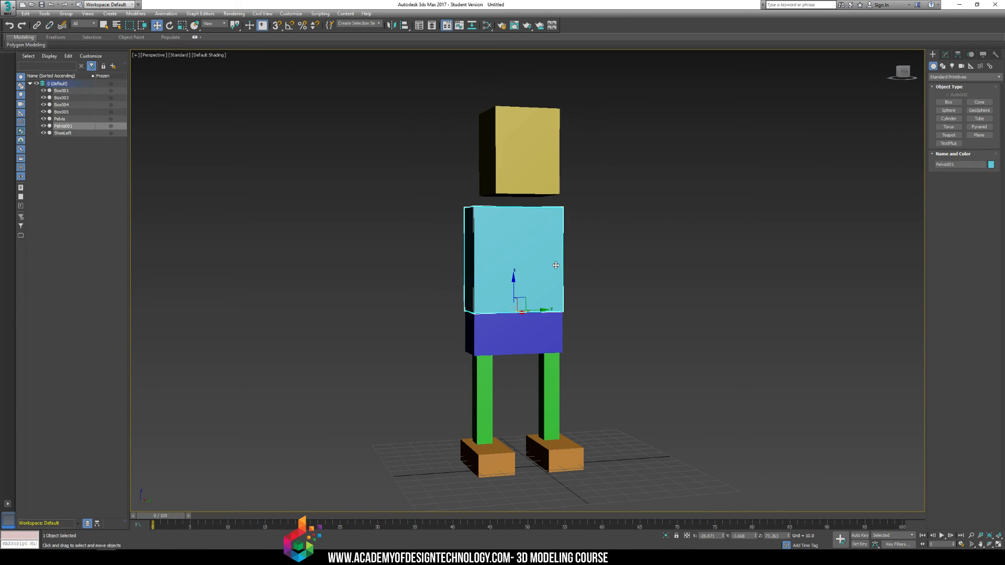
mouse_move(520, 312)
left_mouse_down("shift")
mouse_move(466, 313)
mouse_move(488, 317)
left_mouse_up("shift")
left_click(503, 312)
Scale the torso copy down into a narrow upper arm, tilt it slightly, and place it beside the torso's shoulder.
key("r")
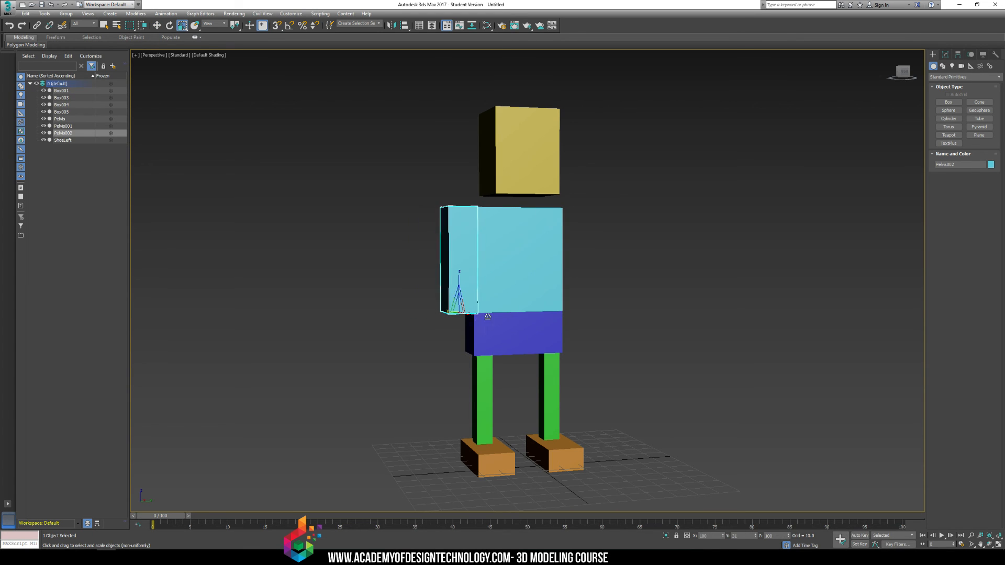
middle_click_drag(487, 316, 472, 322, "alt")
mouse_move(427, 309)
left_mouse_down()
mouse_move(463, 276)
mouse_move(459, 285)
mouse_move(460, 256)
mouse_move(477, 262)
mouse_move(471, 278)
left_mouse_up()
key("w")
key("e")
key("w")
Copy the upper arm downward as a forearm and tilt the copy slightly the opposite way.
middle_click_drag(497, 275, 463, 252, "alt")
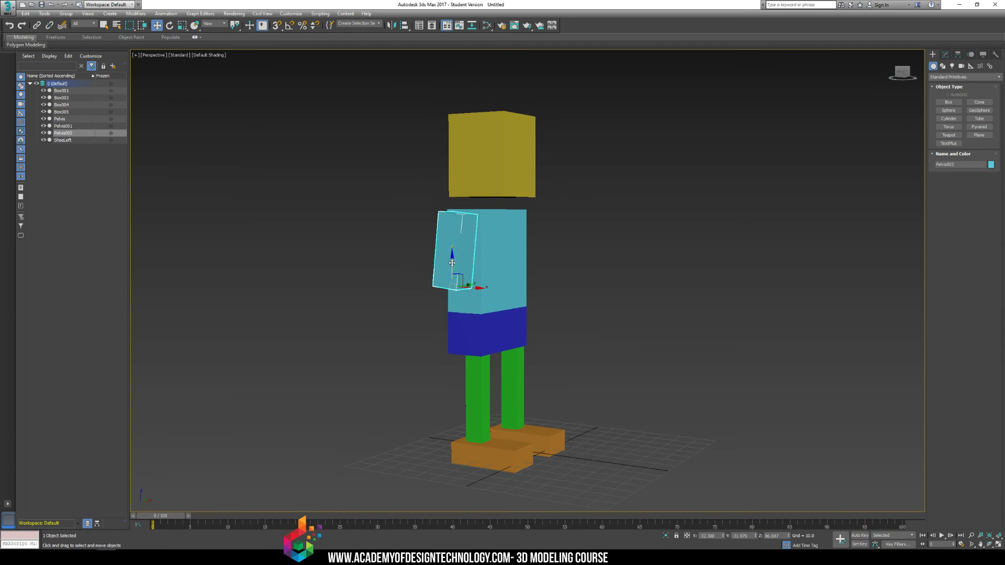
mouse_move(452, 263)
left_mouse_down("shift")
mouse_move(453, 337)
mouse_move(459, 329)
left_mouse_up("shift")
left_click(502, 312)
key("e")
Add the upper arm to the selection, scale both arm boxes down uniformly, and raise them to shoulder height.
left_click(449, 249, "ctrl")
key("r")
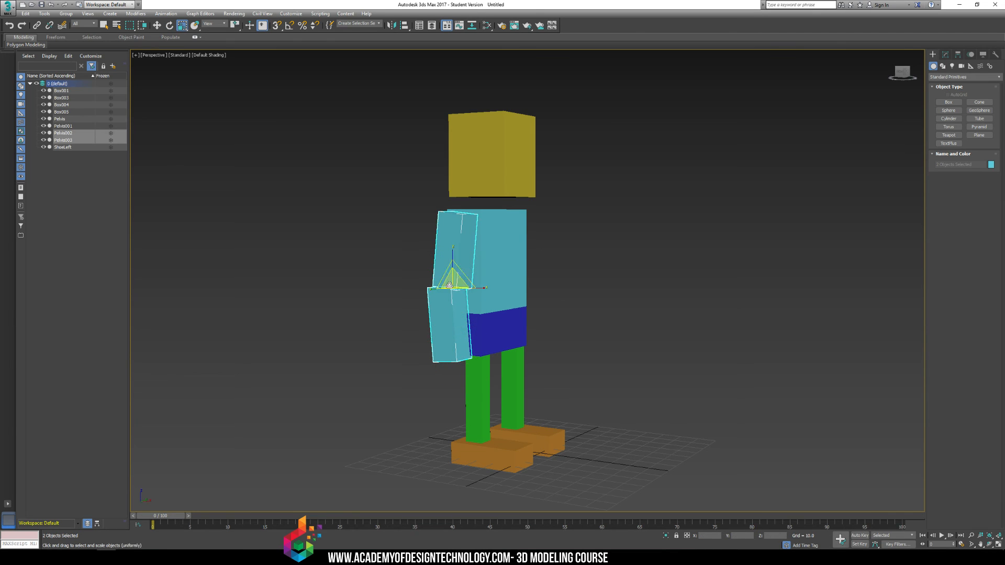
left_click_drag(449, 285, 456, 247)
key("w")
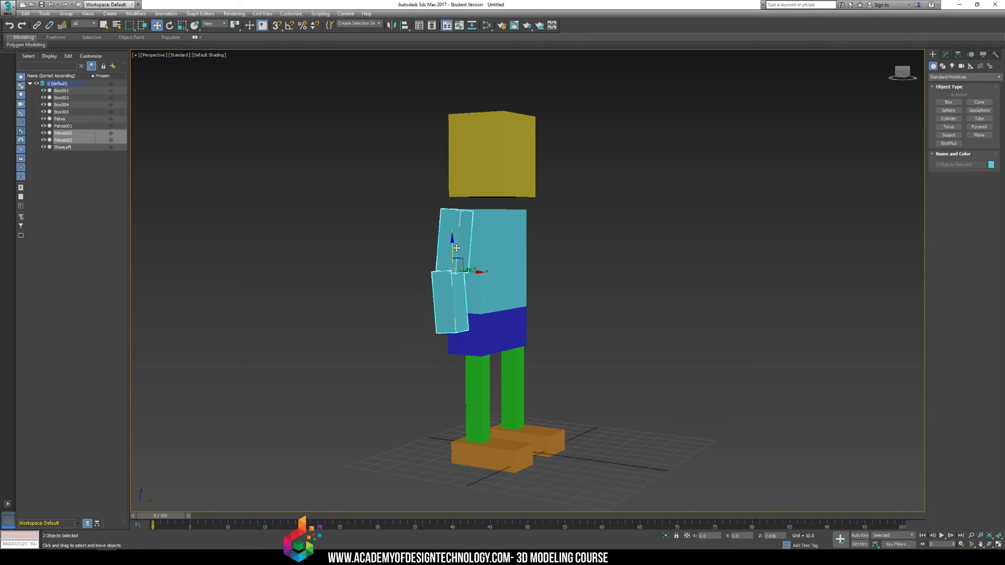
Rotate both arm boxes slightly, shift them along Y beside the torso, and clear the selection.
middle_click_drag(457, 247, 462, 251, "alt")
key("e")
left_click_drag(467, 252, 467, 271)
key("w")
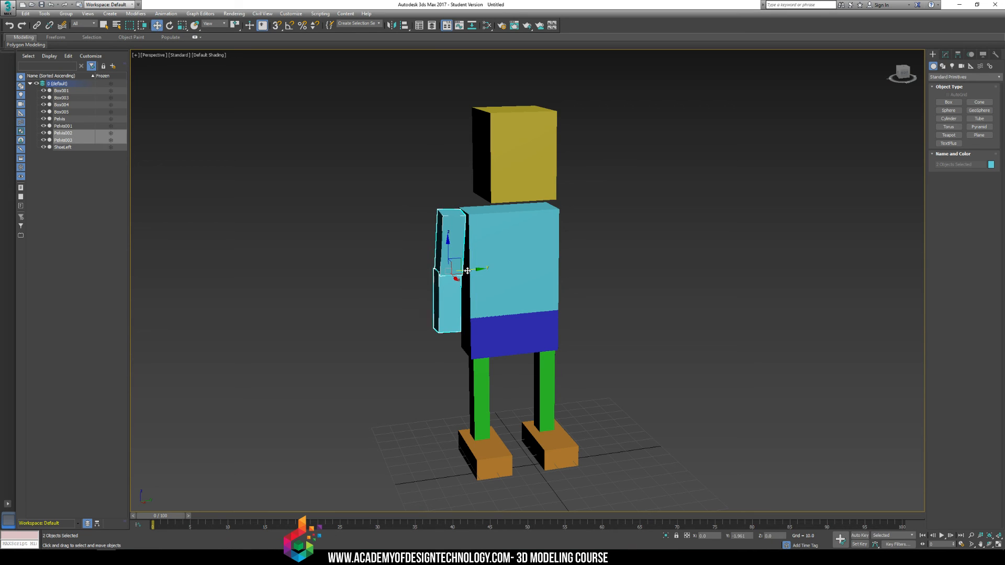
left_click(594, 255)
Copy the forearm downward to its lower end to serve as the hand.
middle_click_drag(519, 288, 581, 264, "alt")
left_click(582, 264)
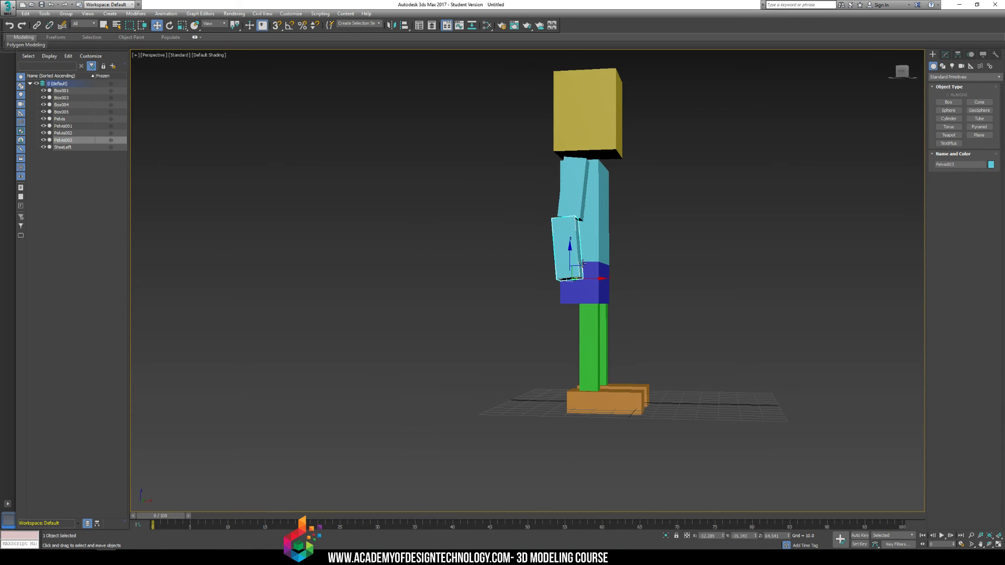
left_click_drag(582, 265, 574, 281)
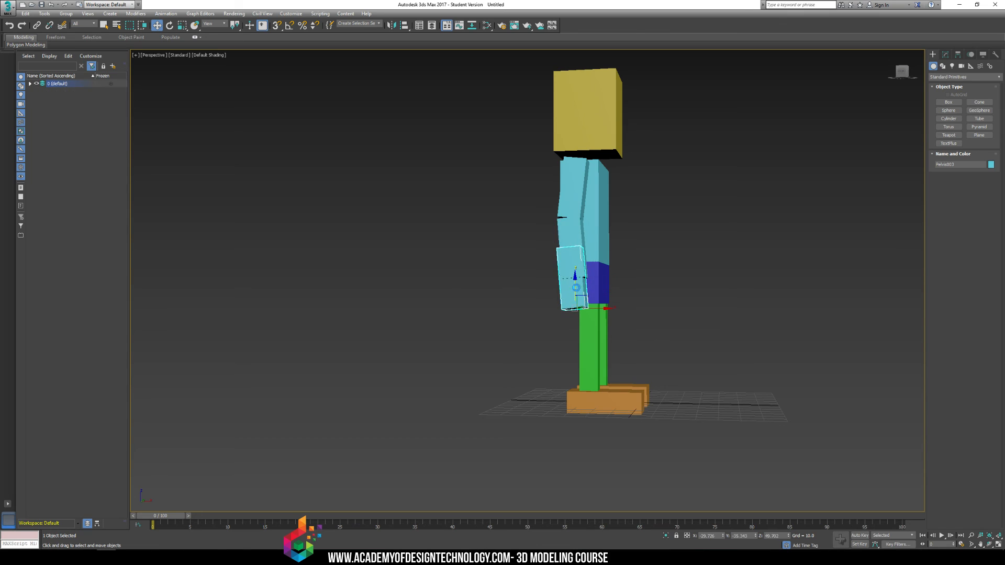
left_click(504, 312)
Scale the hand box shorter and wider, position it at the forearm's lower end, and clear the selection.
key("r")
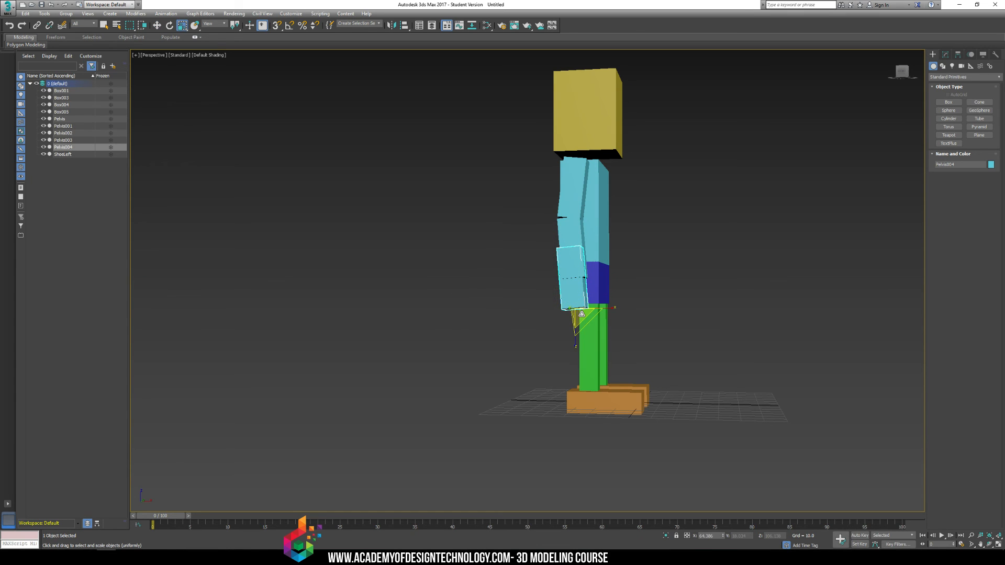
left_click_drag(580, 315, 583, 298)
left_click_drag(576, 342, 574, 301)
key("w")
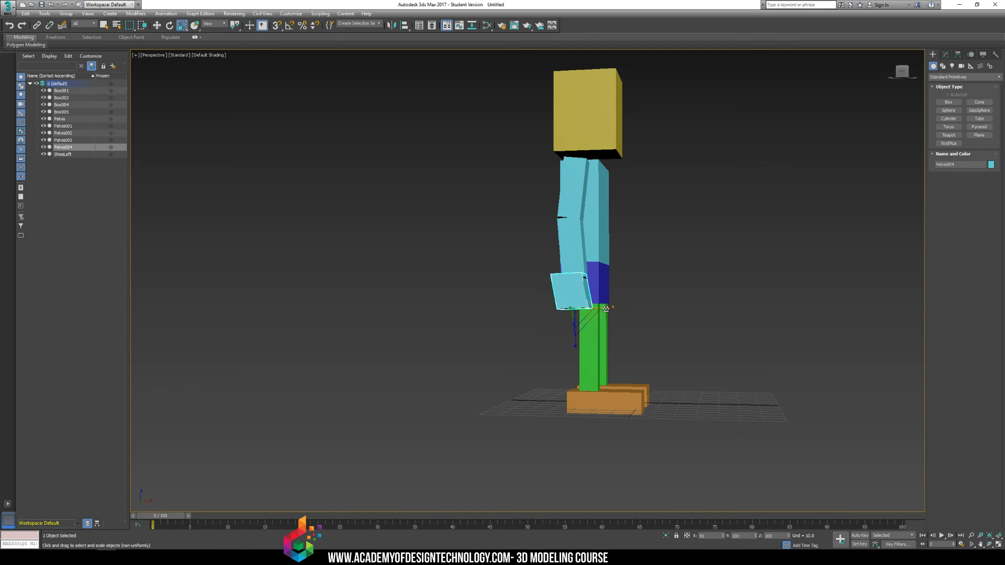
middle_click_drag(607, 307, 581, 326)
left_click_drag(581, 326, 587, 328)
left_click(675, 274)
Select the hand box and shift it slightly outward along Y beneath the forearm.
middle_click_drag(676, 274, 625, 289, "alt")
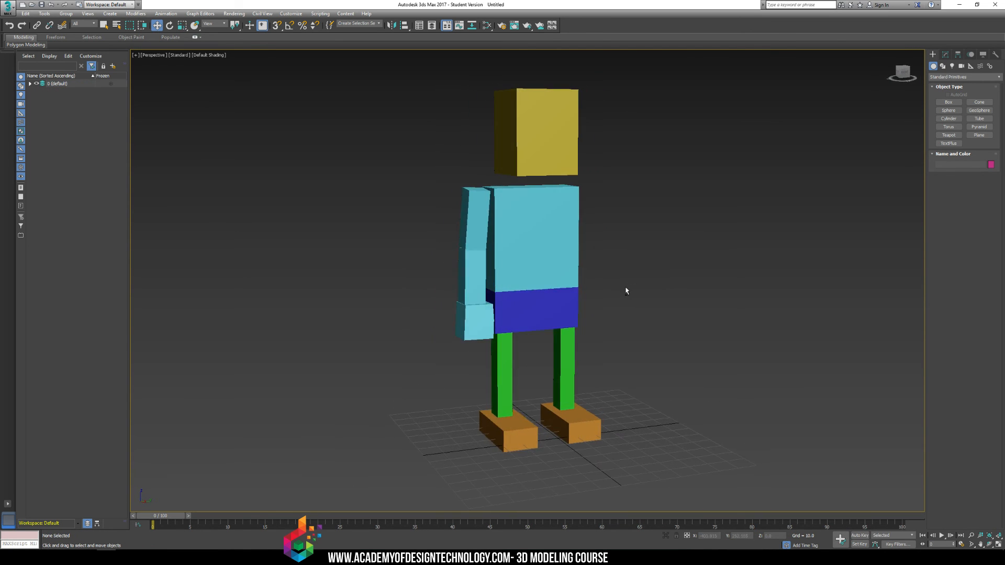
left_click(467, 317)
left_click_drag(486, 339, 490, 336)
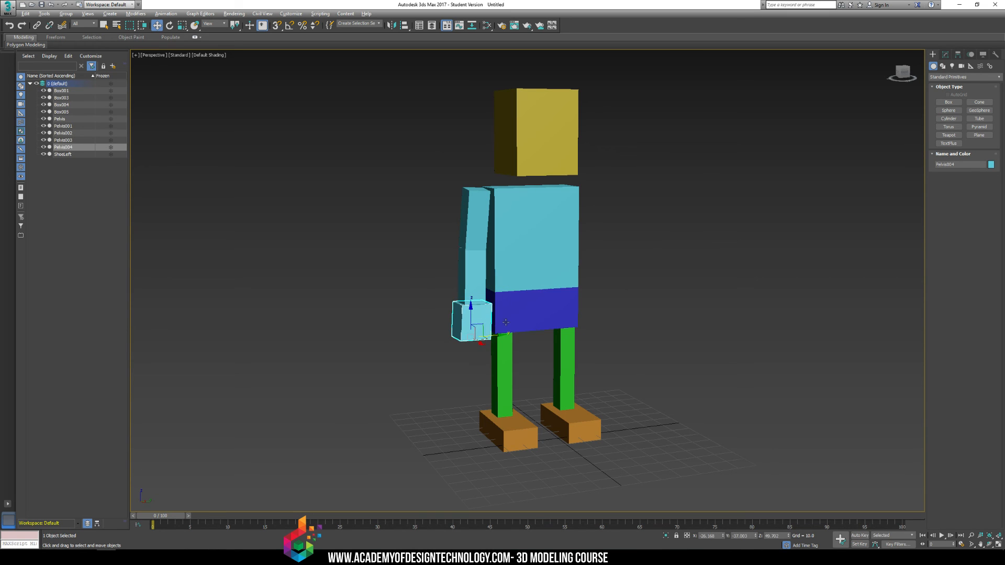
Scale the hand box narrower along Y and then uniformly adjust its size below the forearm.
middle_click_drag(506, 322, 560, 323, "alt")
key("r")
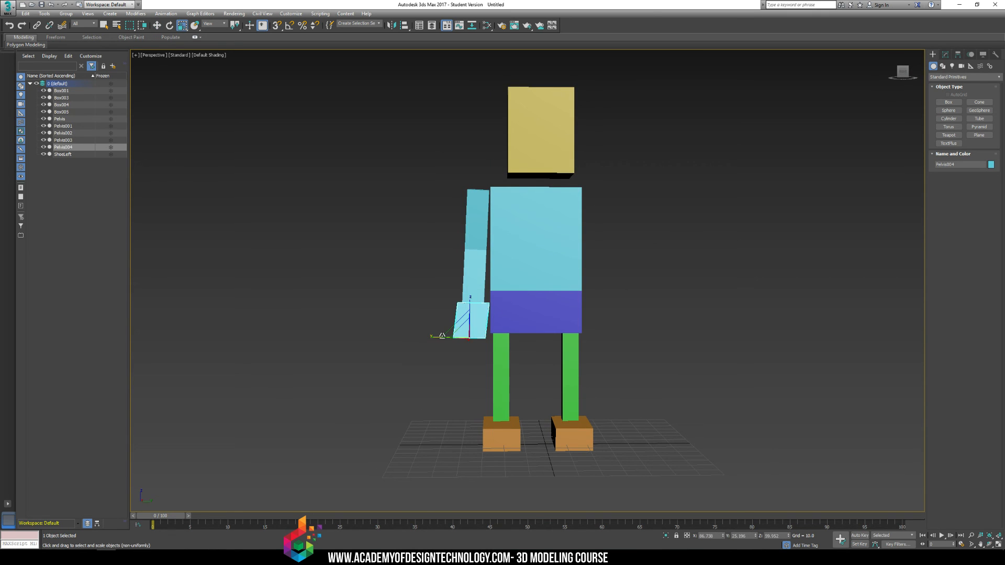
left_click_drag(442, 335, 448, 336)
middle_click_drag(554, 274, 541, 295, "alt")
left_click(626, 281)
left_click(442, 303)
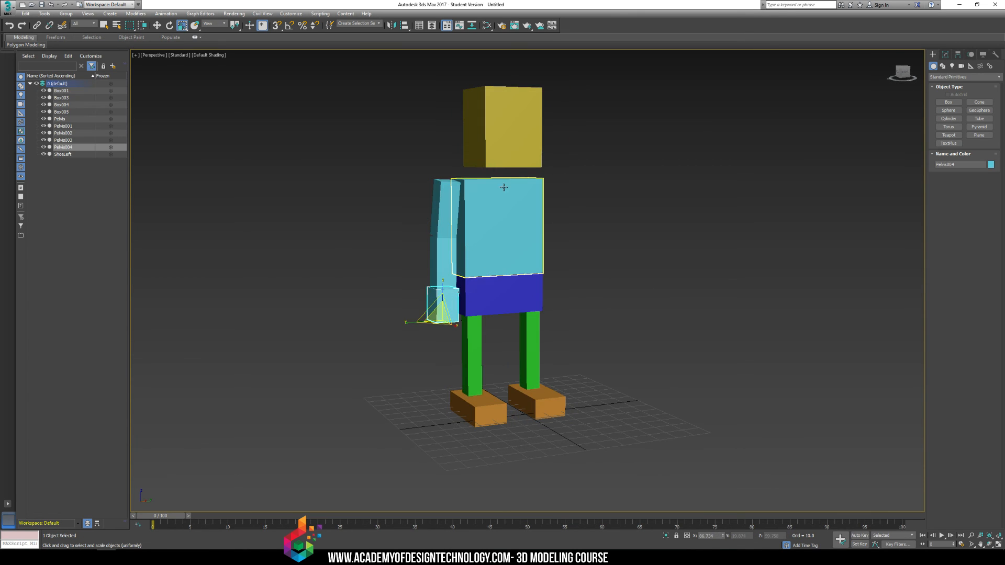
middle_click_drag(442, 304, 437, 244, "alt")
Copy the torso box upward to serve as the neck.
left_click(437, 242)
key("w")
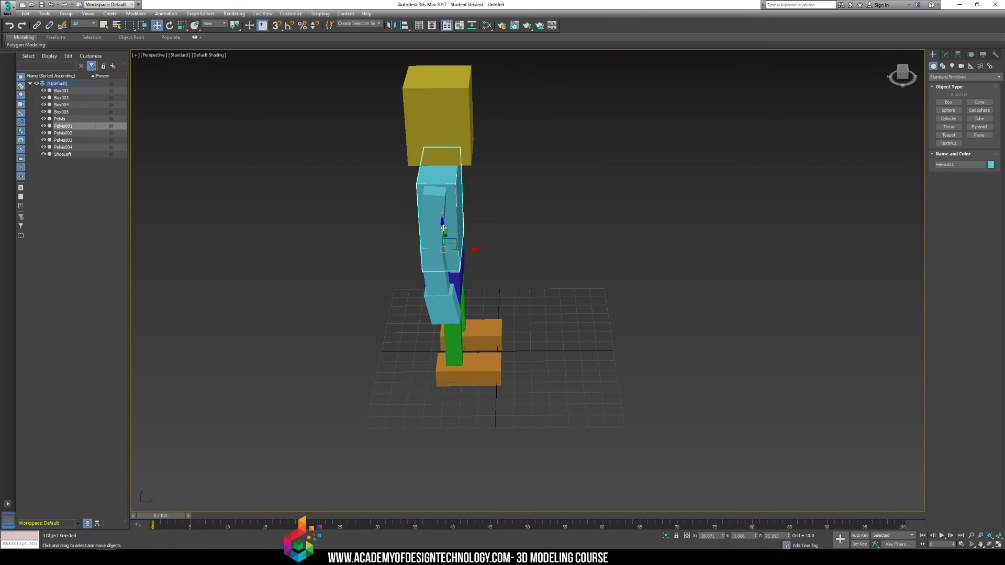
mouse_move(439, 242)
left_mouse_down("shift")
mouse_move(440, 182)
mouse_move(417, 247)
left_mouse_up("shift")
left_click(500, 312)
Scale the copied box down to a narrow neck between torso and head, and clear the selection.
key("r")
middle_click_drag(491, 214, 445, 201, "alt")
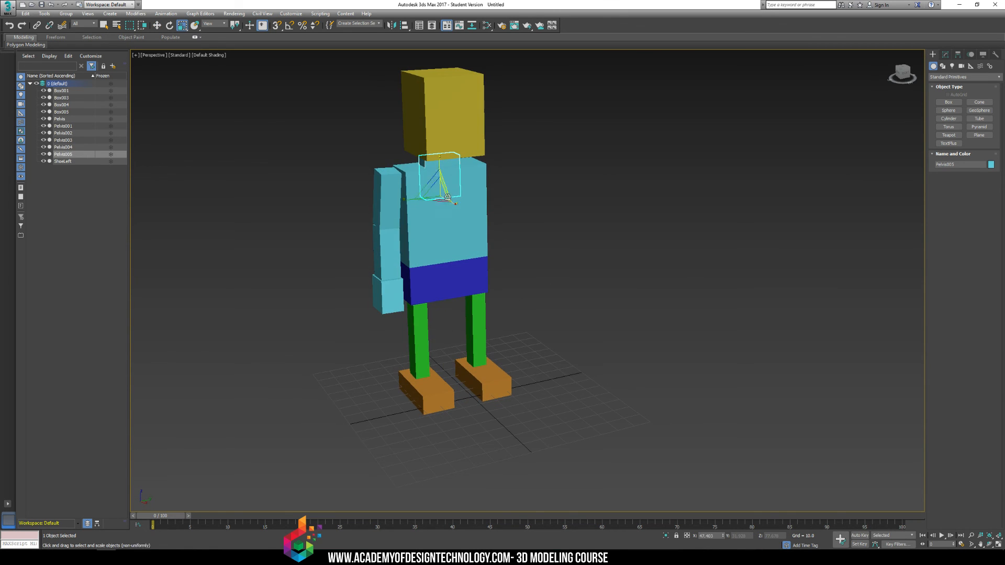
left_click_drag(409, 200, 416, 199)
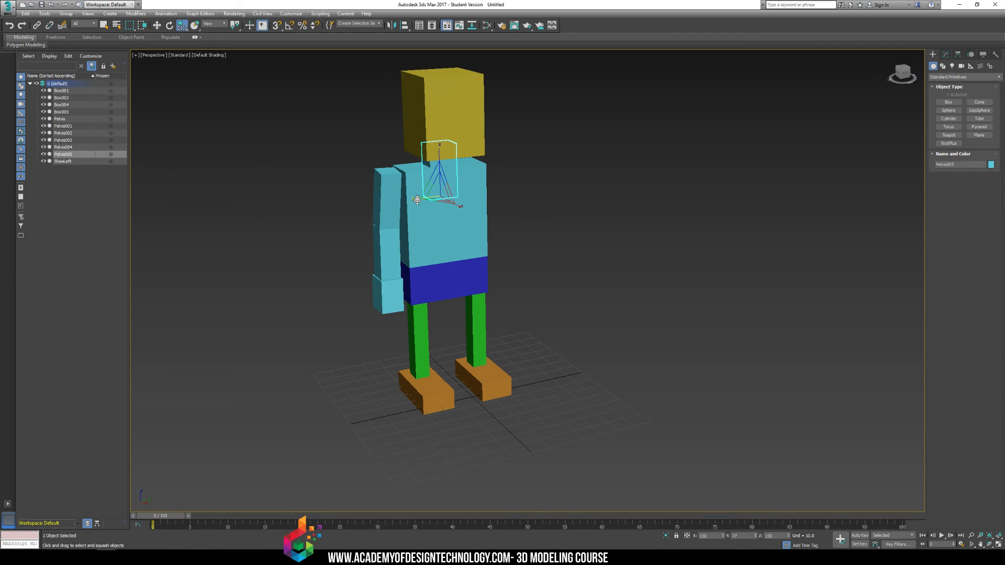
key("w")
mouse_move(537, 181)
middle_mouse_down("alt")
mouse_move(573, 171)
mouse_move(535, 182)
middle_mouse_up("alt")
left_click(572, 170)
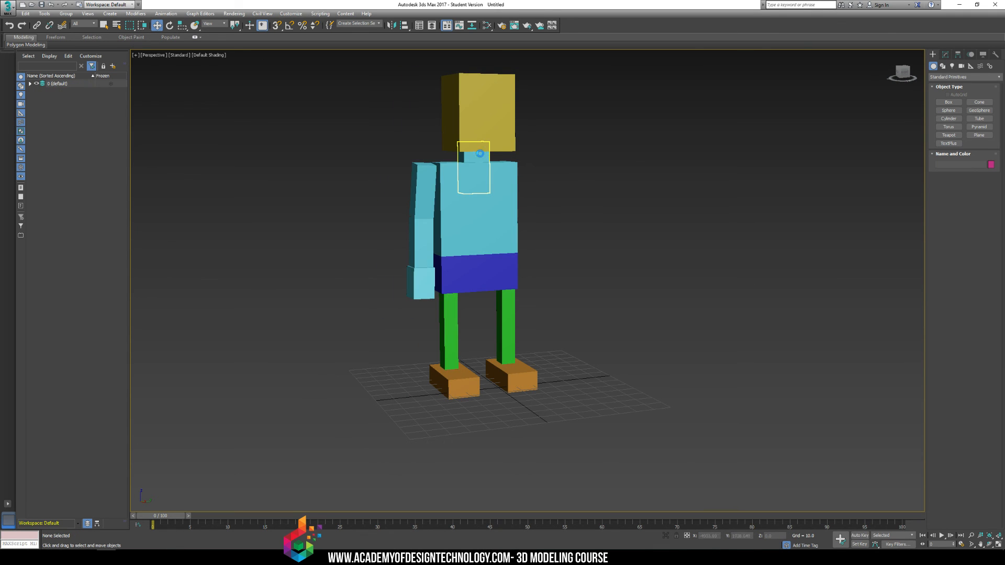
Change the object color of the neck and hand boxes to pale yellow, and clear the selection.
left_click(480, 153)
left_click(421, 277, "ctrl")
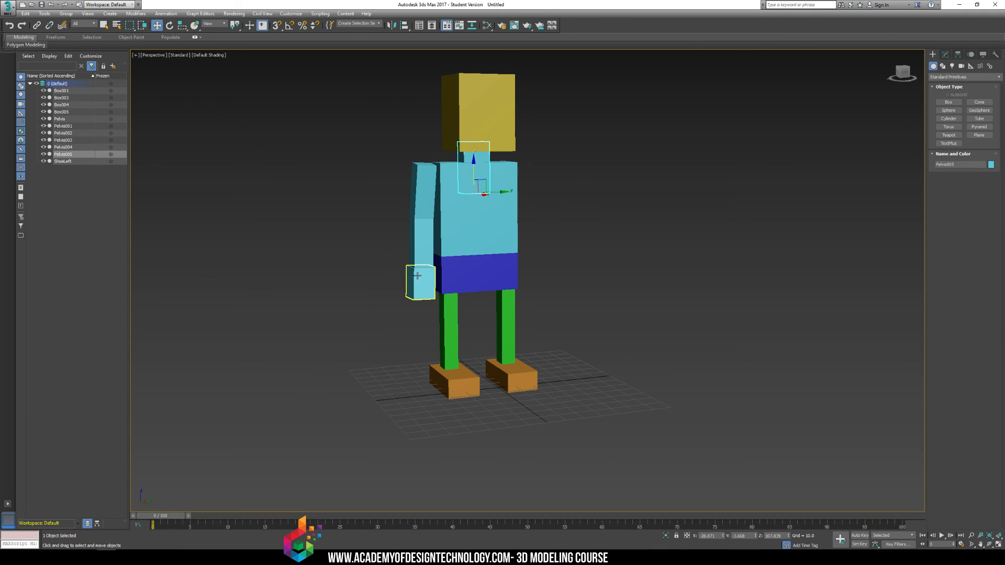
left_click(991, 164)
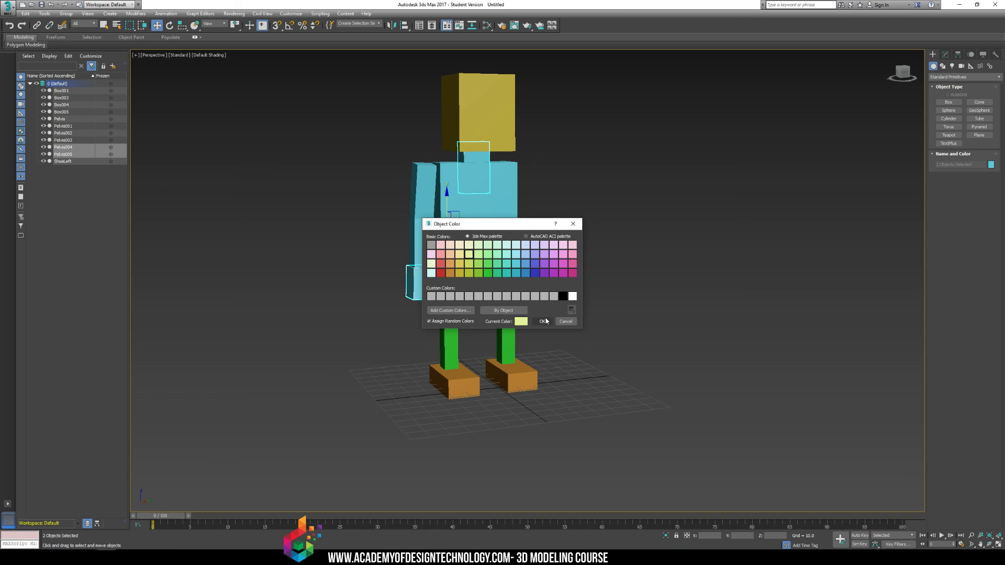
left_click(544, 321)
left_click(586, 220)
middle_click_drag(586, 221, 556, 228, "alt")
Copy the upper arm, forearm and hand together along Y to the opposite side of the torso.
left_click(492, 216)
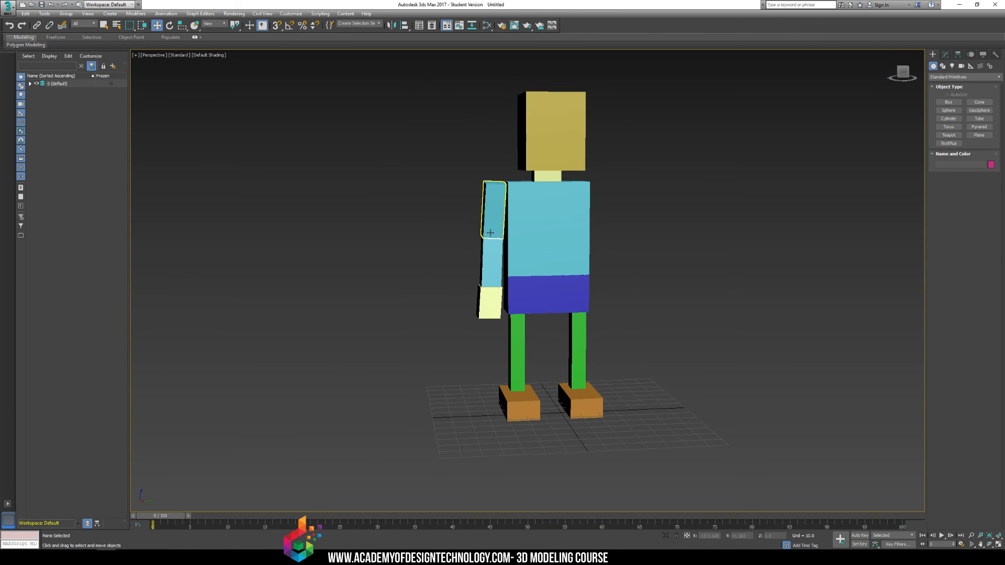
left_click(491, 261, "ctrl")
left_click(484, 309, "ctrl")
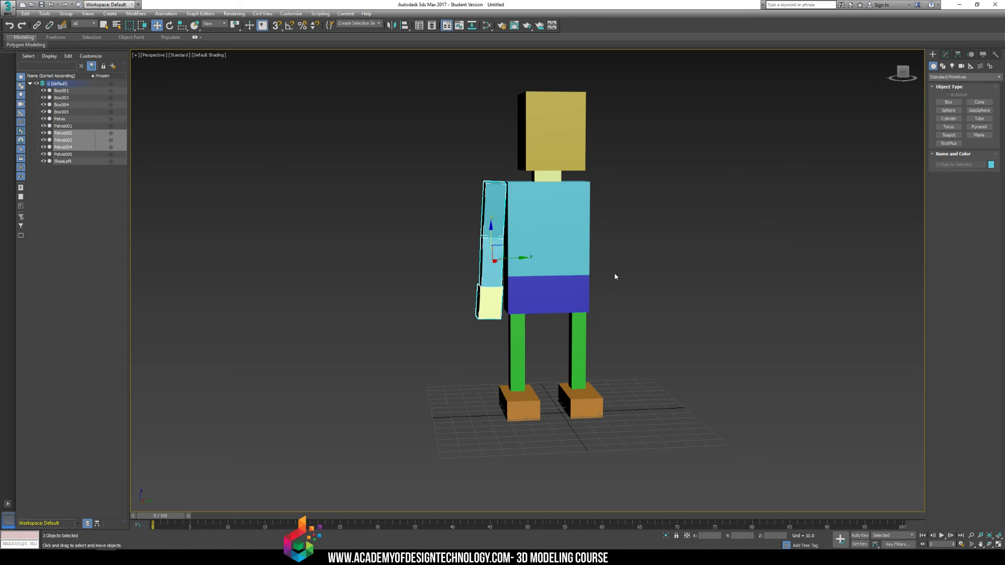
middle_click_drag(600, 281, 515, 290)
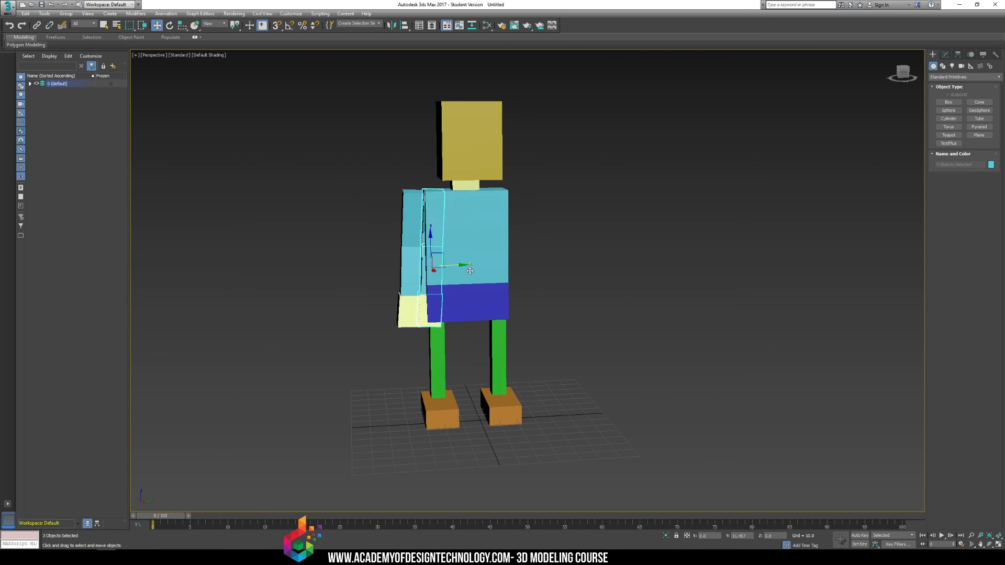
left_click_drag(444, 278, 543, 277)
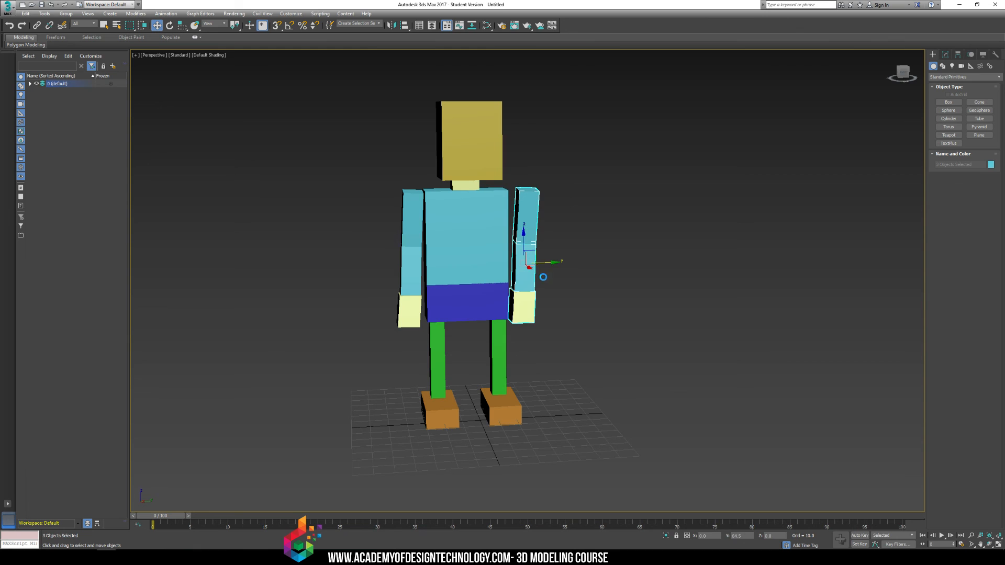
left_click(502, 312)
Rotate the copied arm so its hand angles outward from the body, and clear the selection.
key("e")
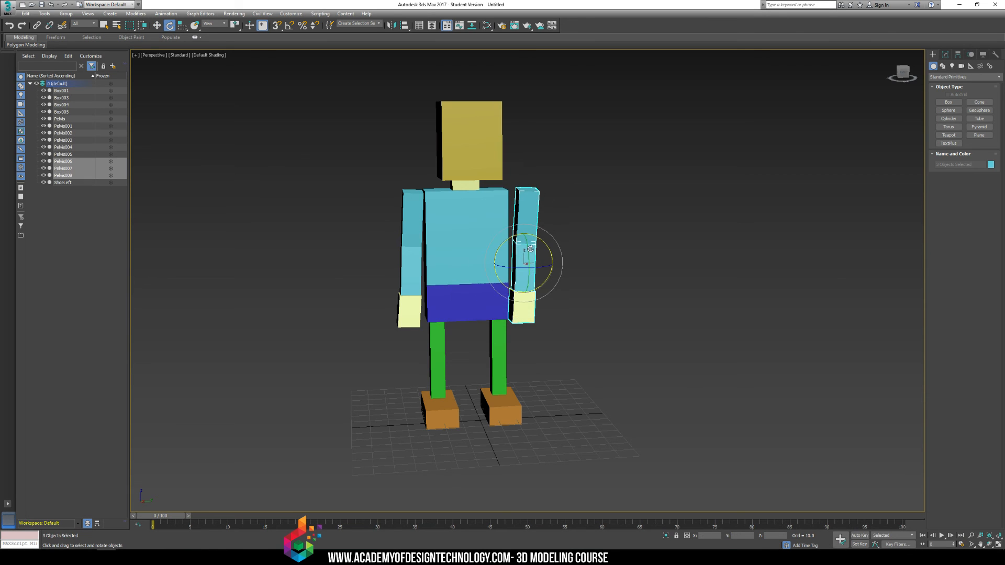
left_click_drag(537, 240, 529, 235)
left_click(601, 194)
middle_click_drag(590, 224, 611, 241, "alt")
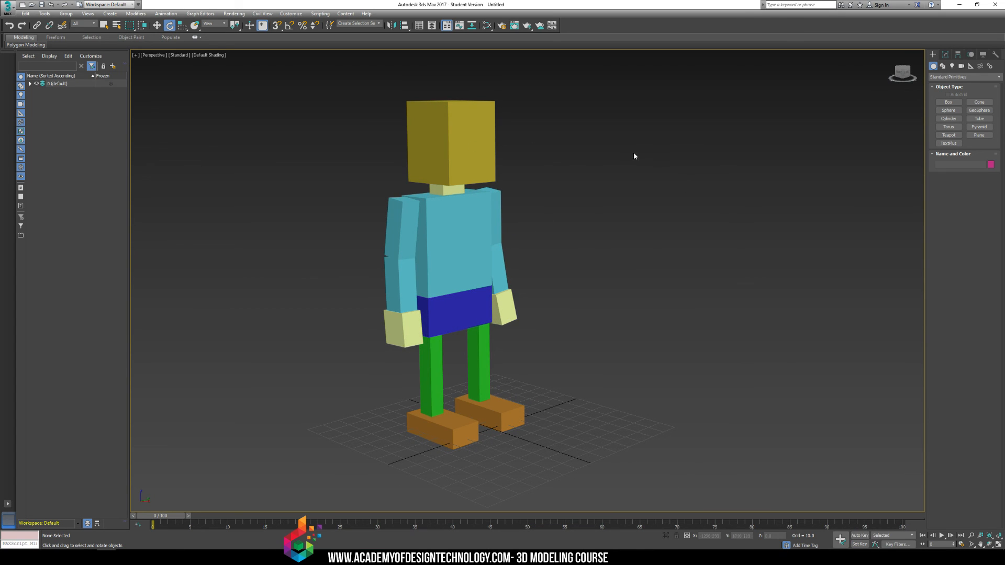
Scale the torso box along Z to less than half its height, leaving it resting on the pelvis.
left_click(445, 252)
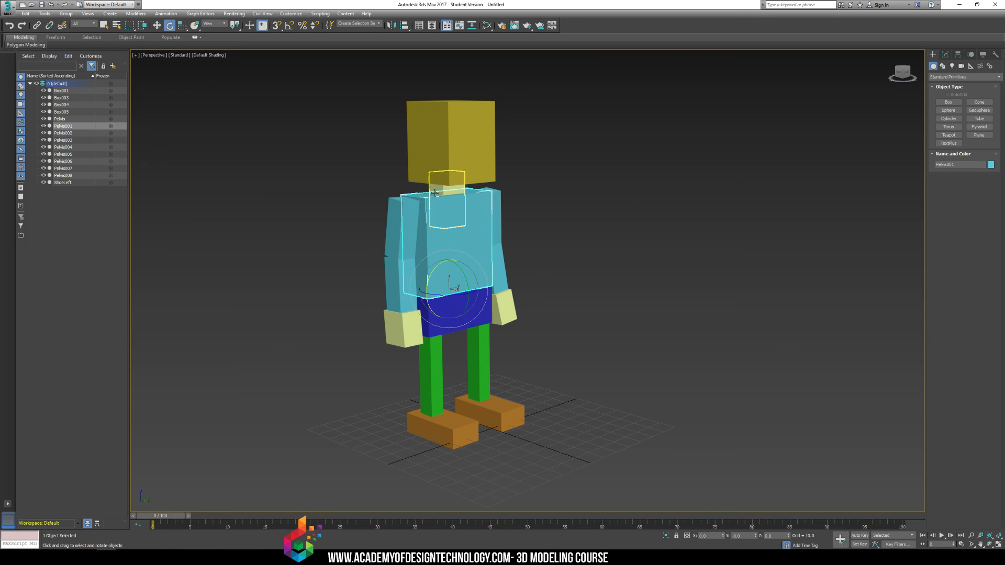
key("r")
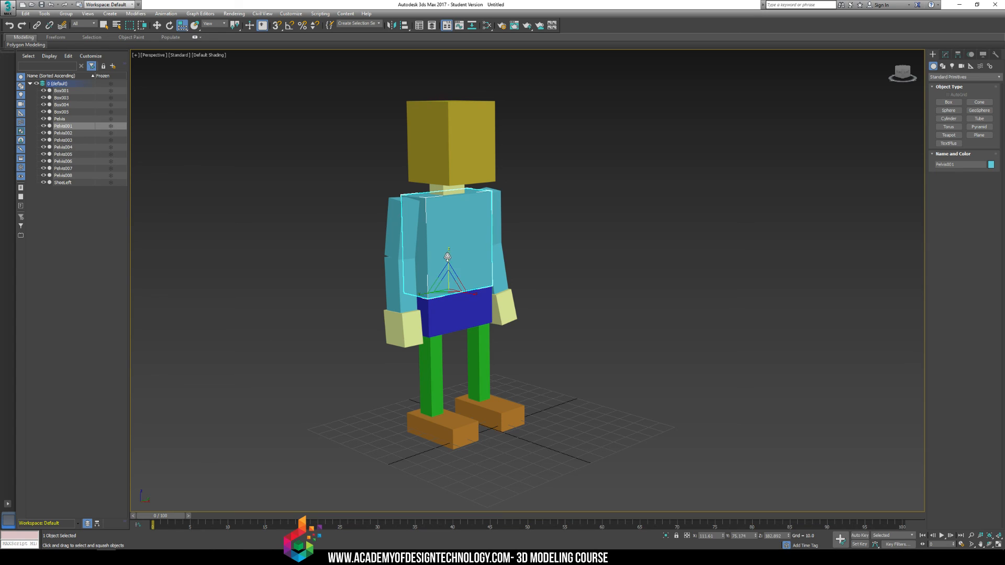
key("r")
left_click_drag(448, 251, 443, 298)
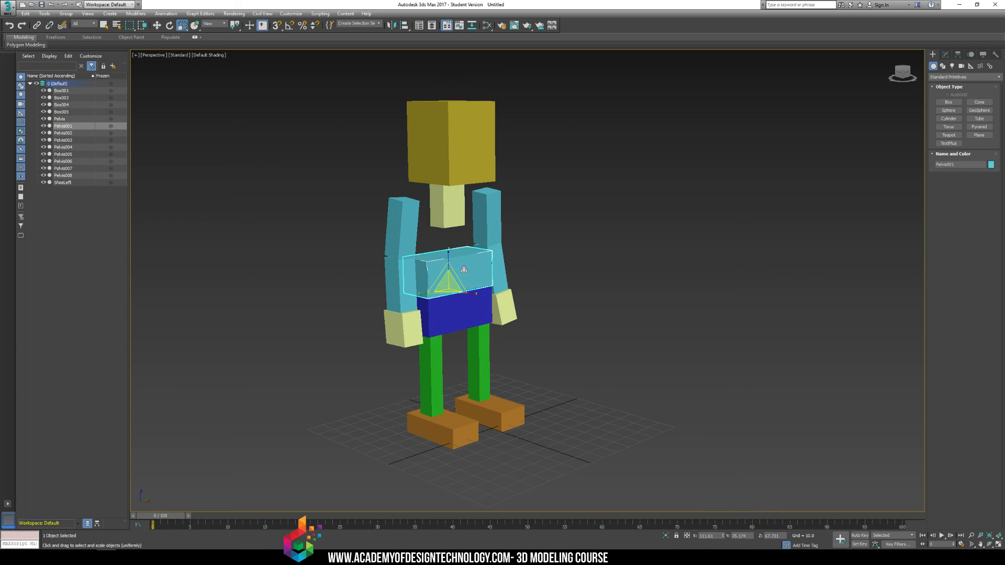
Copy the shortened torso box upward along Z as the chest, using the Copy clone option.
key("w")
key("r")
mouse_move(449, 260)
left_mouse_down()
mouse_move(448, 179)
mouse_move(448, 230)
mouse_move(456, 216)
left_mouse_up()
key("w")
left_click(533, 313)
right_click(448, 230)
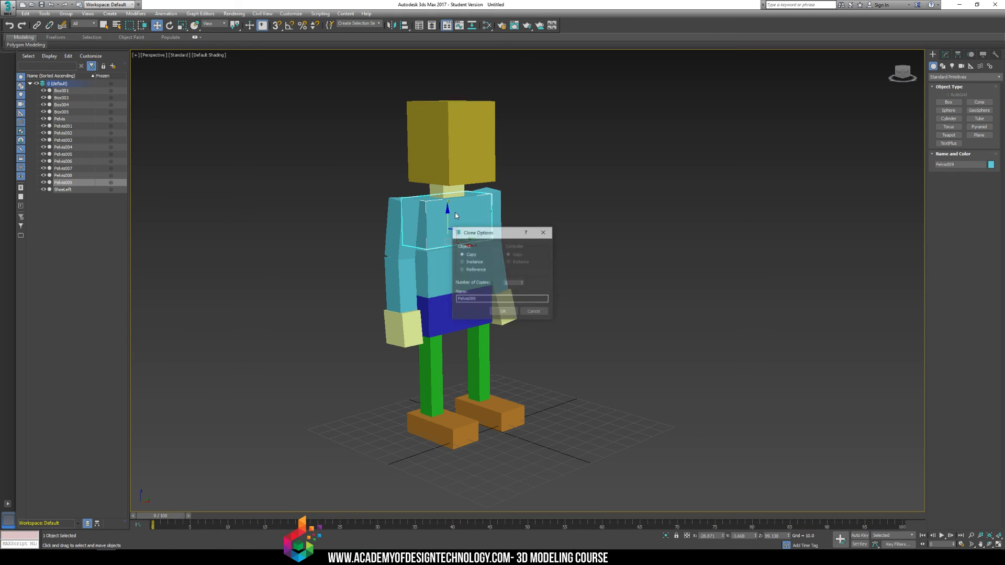
left_click(503, 313)
Adjust the chest box's height slightly along Z to fit between the lower torso and neck, and clear the selection.
scroll(450, 277, "up", 5)
key("r")
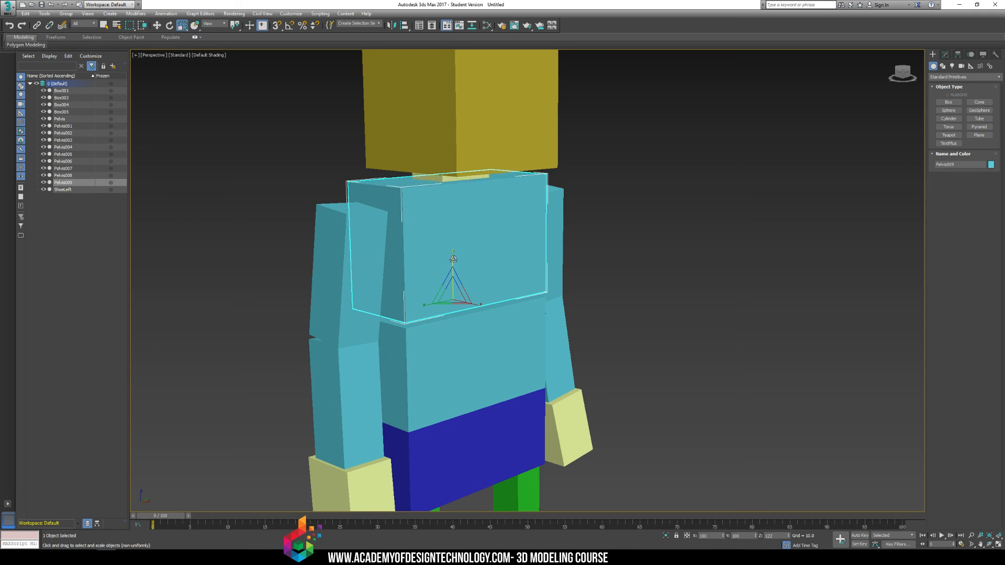
left_click_drag(453, 259, 453, 260)
middle_click_drag(509, 262, 545, 245, "alt")
left_click(630, 235)
scroll(547, 260, "down", 4)
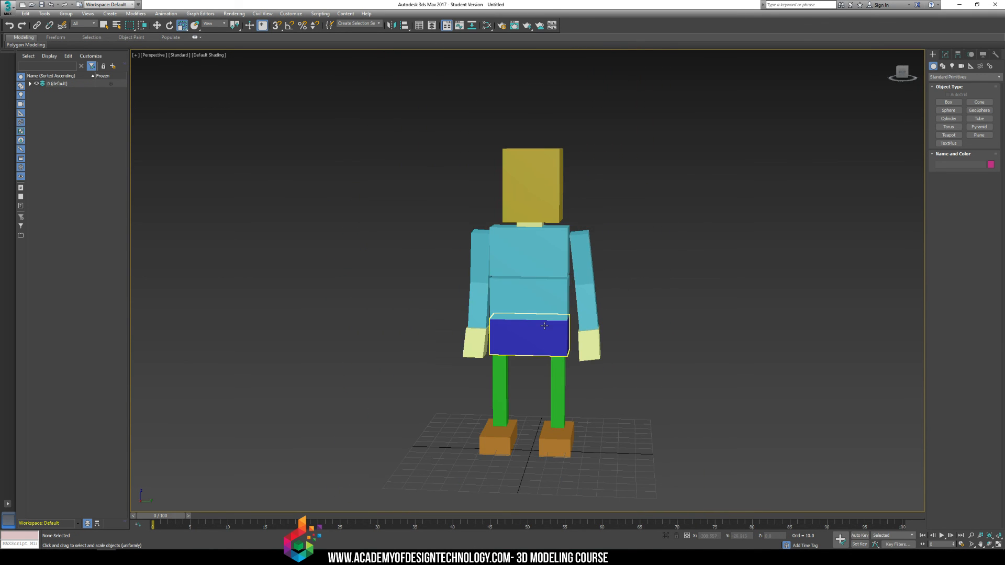
Shorten one leg box into a shin, tilt it, and copy it upward to serve as the thigh.
middle_click_drag(544, 325, 551, 355, "alt")
left_click(488, 387)
mouse_move(521, 390)
left_mouse_down()
mouse_move(514, 446)
mouse_move(521, 401)
mouse_move(537, 410)
mouse_move(521, 346)
mouse_move(546, 379)
left_mouse_up()
key("e")
key("w")
Rotate the thigh box opposite to the shin, align it along X above the knee, and clear the selection.
left_click(535, 339)
key("e")
key("w")
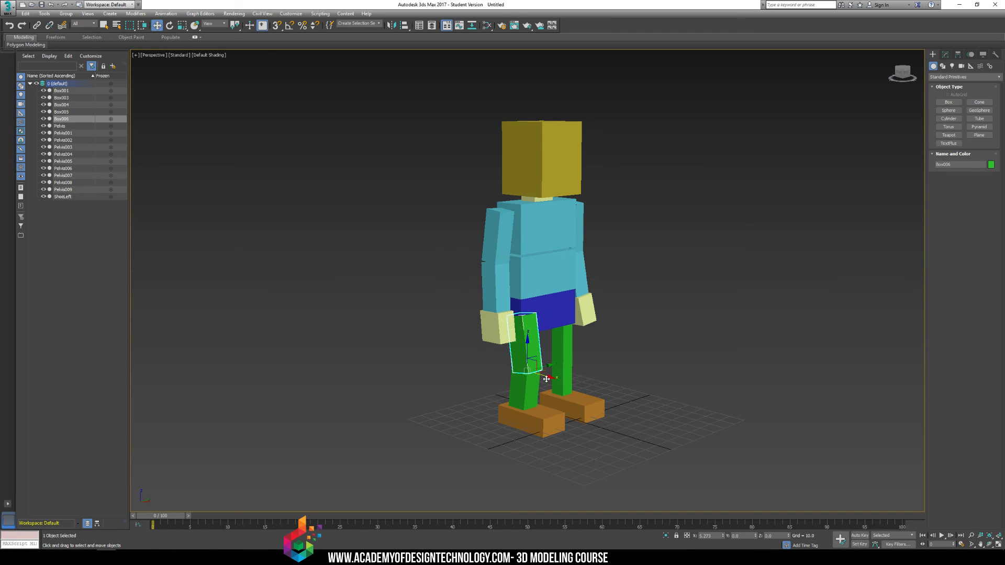
left_click(632, 372)
Delete the remaining straight leg box on the figure's other side.
mouse_move(632, 372)
middle_mouse_down("alt")
mouse_move(563, 366)
mouse_move(584, 386)
middle_mouse_up("alt")
left_click(576, 377)
key("Delete")
Copy the thigh and shin together along Y above the other foot, and clear the selection.
left_click(525, 367)
left_click(526, 389, "ctrl")
left_click_drag(544, 374, 603, 392, "shift")
key("Return")
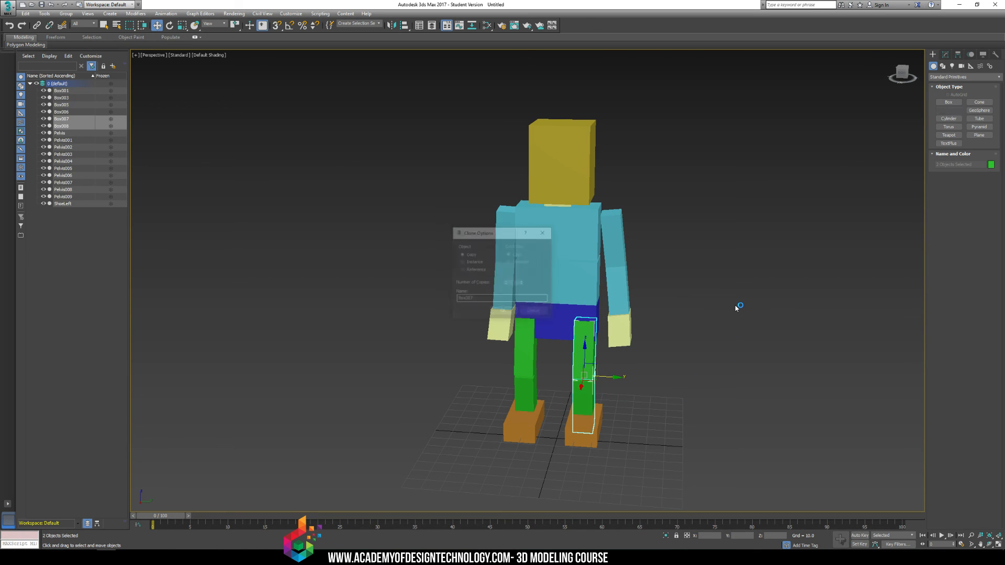
left_click(637, 269)
mouse_move(637, 269)
middle_mouse_down("alt")
mouse_move(681, 267)
mouse_move(620, 267)
mouse_move(665, 264)
mouse_move(662, 275)
middle_mouse_up("alt")
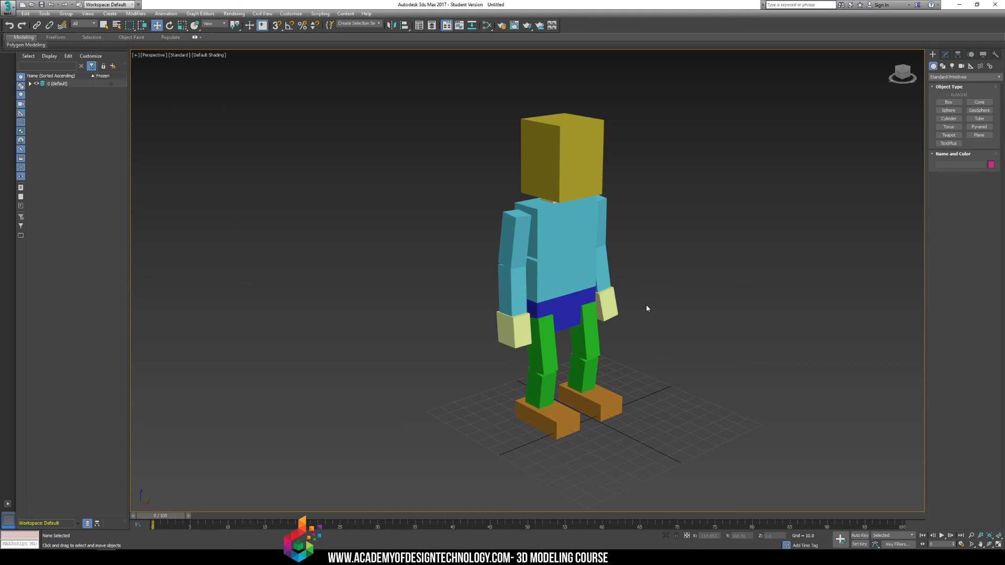
middle_click_drag(626, 303, 580, 308)
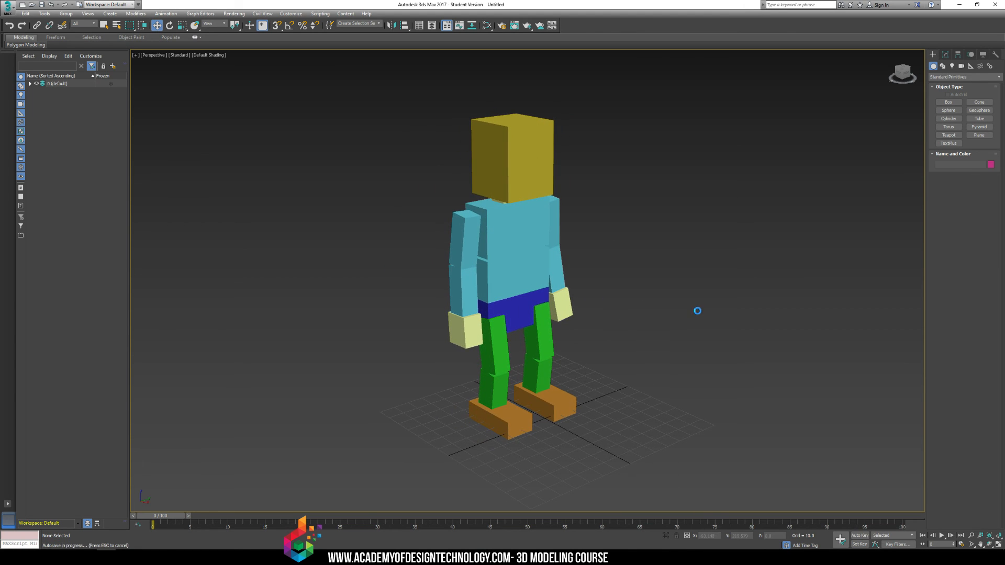
middle_click_drag(711, 302, 531, 243, "alt")
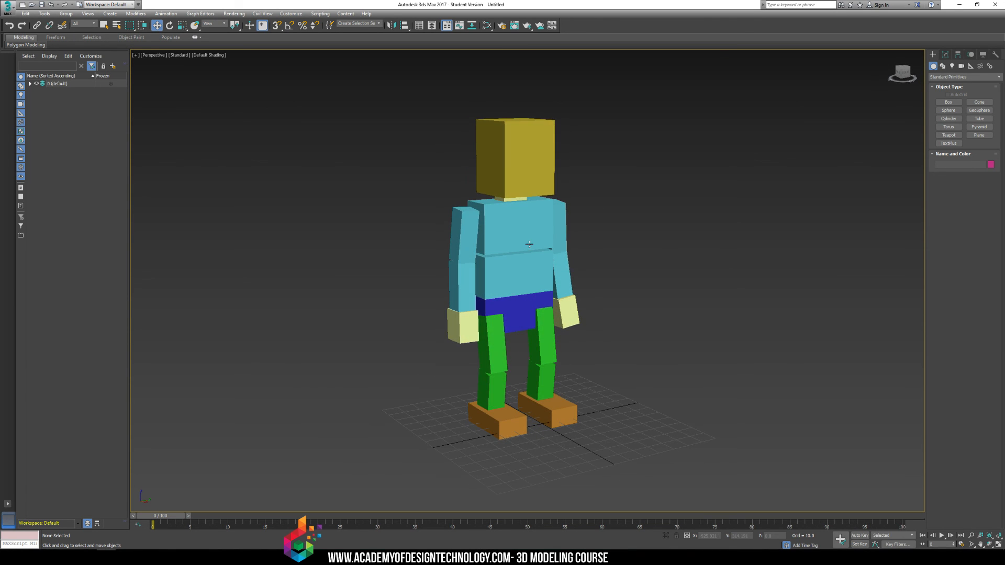